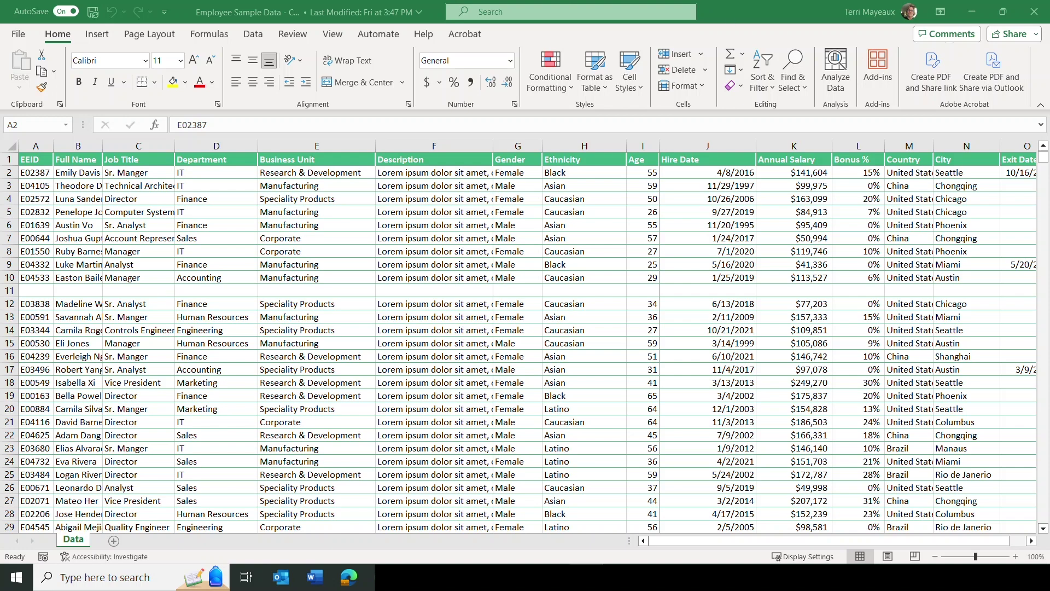
Open the print preview of the employee data worksheet.
key(Up)
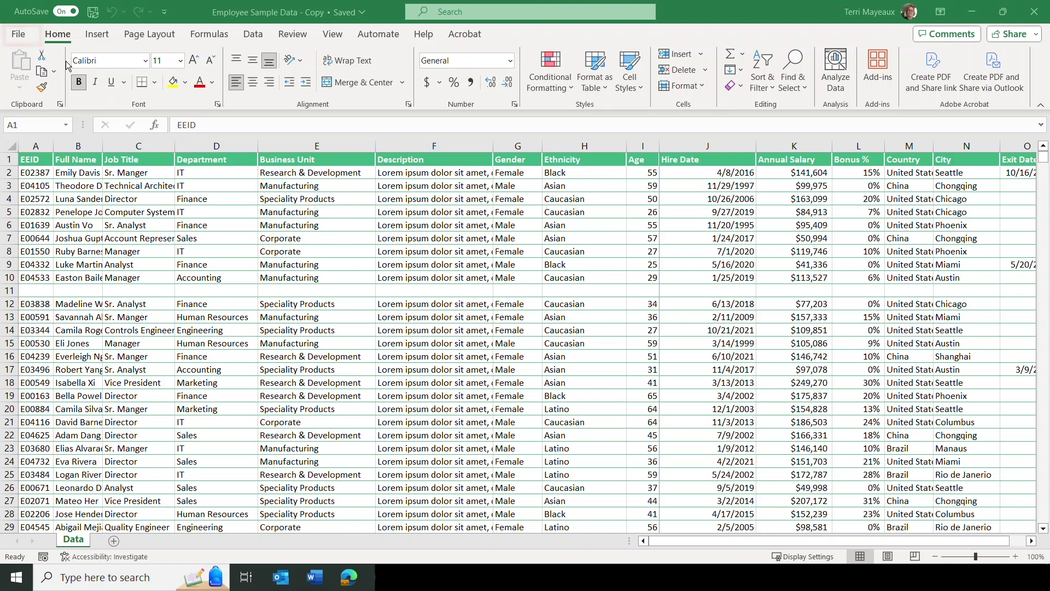
click(20, 34)
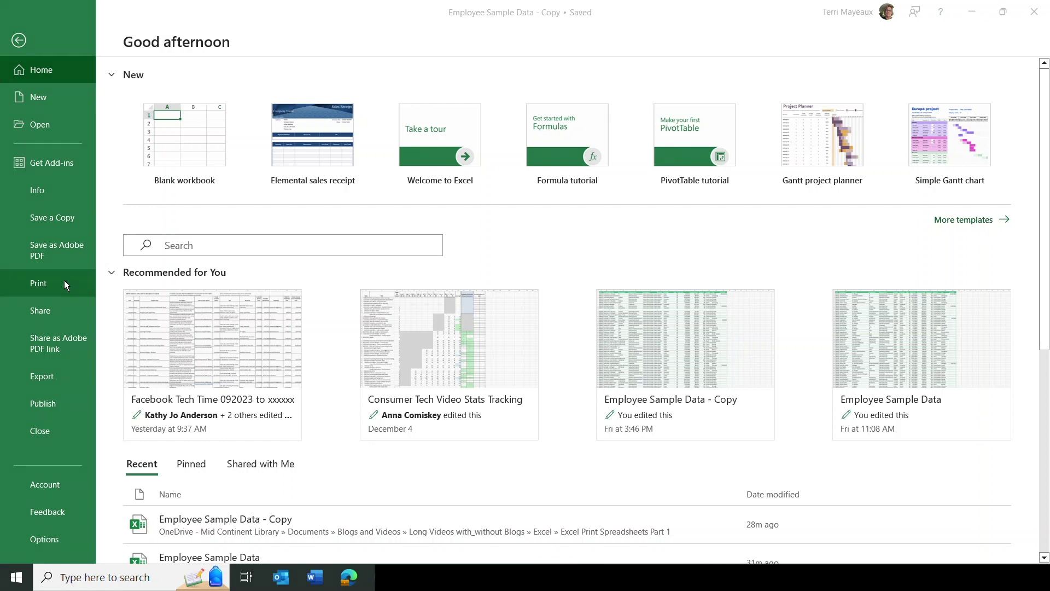
mouse_move(10, 273)
mouse_down()
mouse_move(21, 292)
mouse_move(75, 298)
mouse_up()
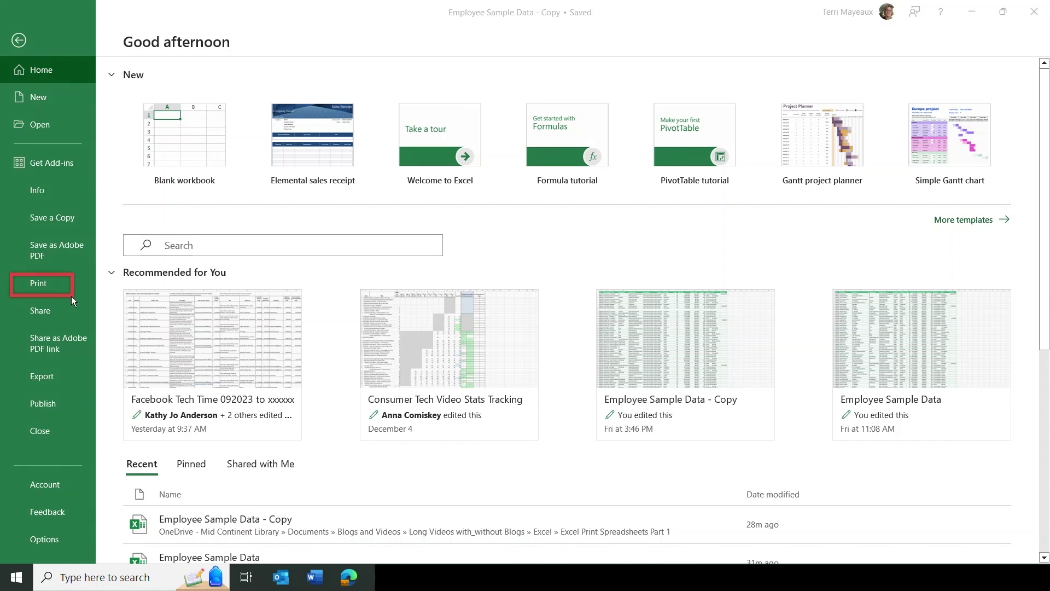
key(Escape)
click(39, 286)
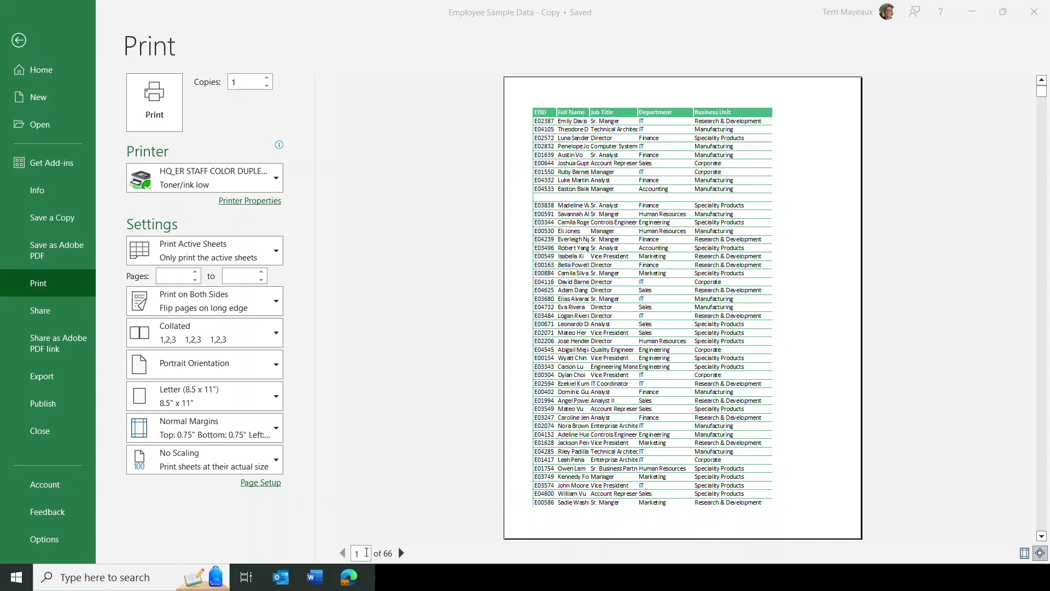
View page 22 of the print preview and the page after it to check how the columns split.
click(366, 554)
click(365, 552)
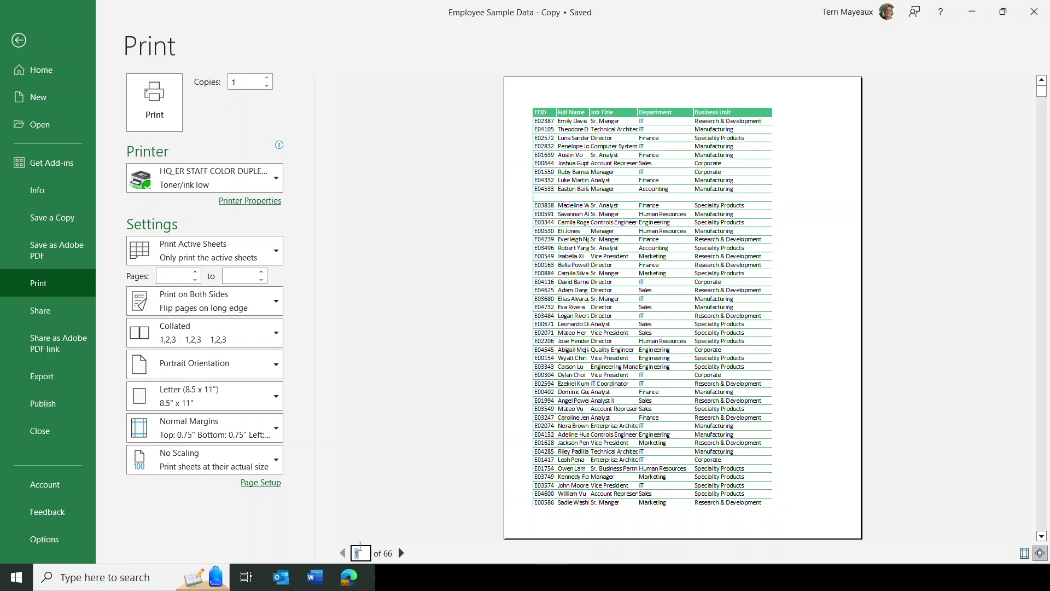
text(22)
key(Return)
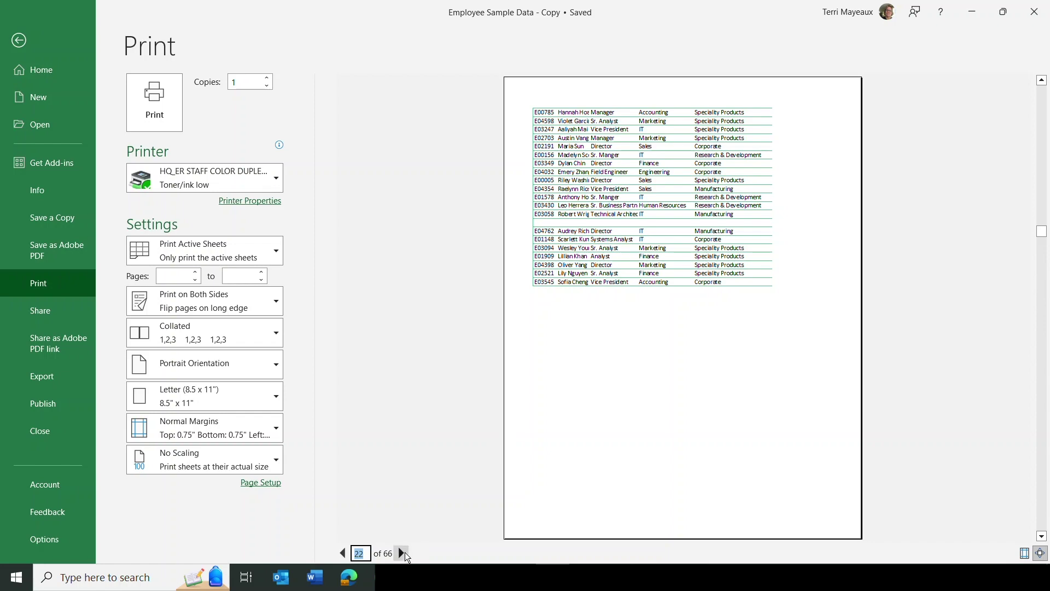
click(403, 553)
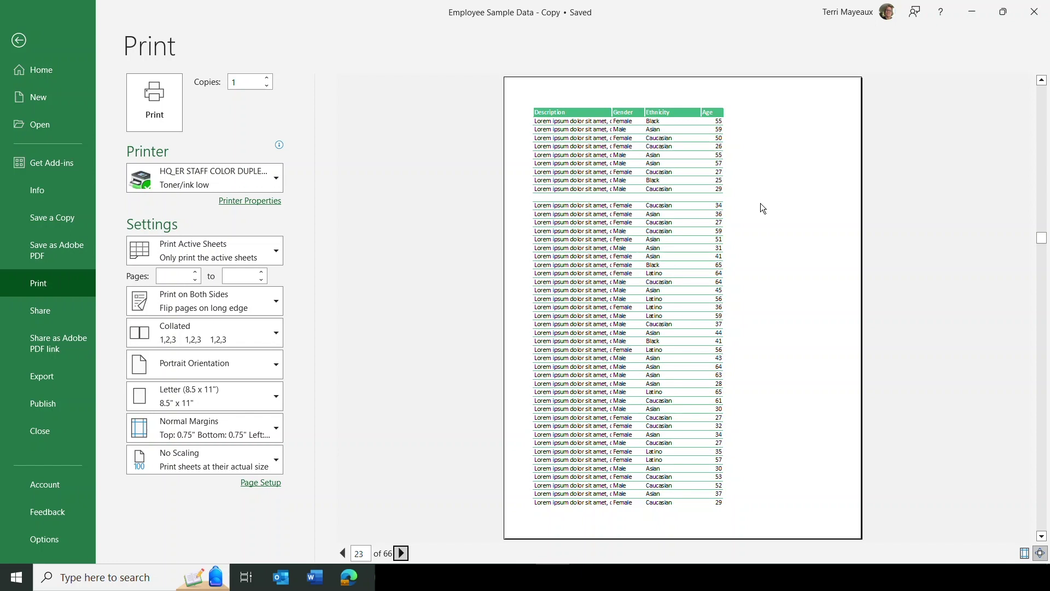
View pages 44 and 45 of the print preview, and return to the worksheet.
double_click(366, 553)
text(44)
key(Return)
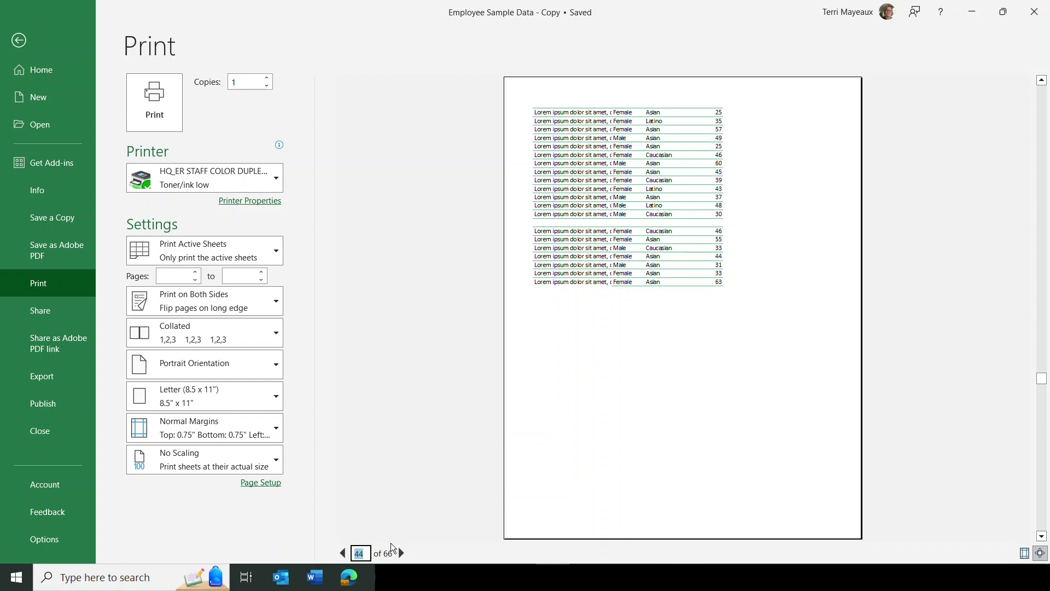
click(402, 552)
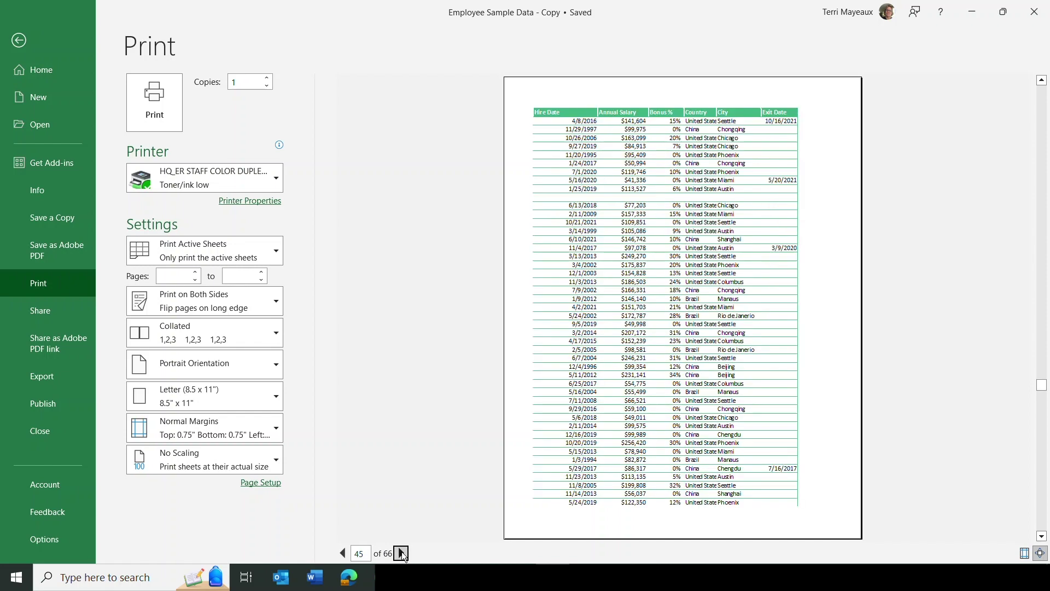
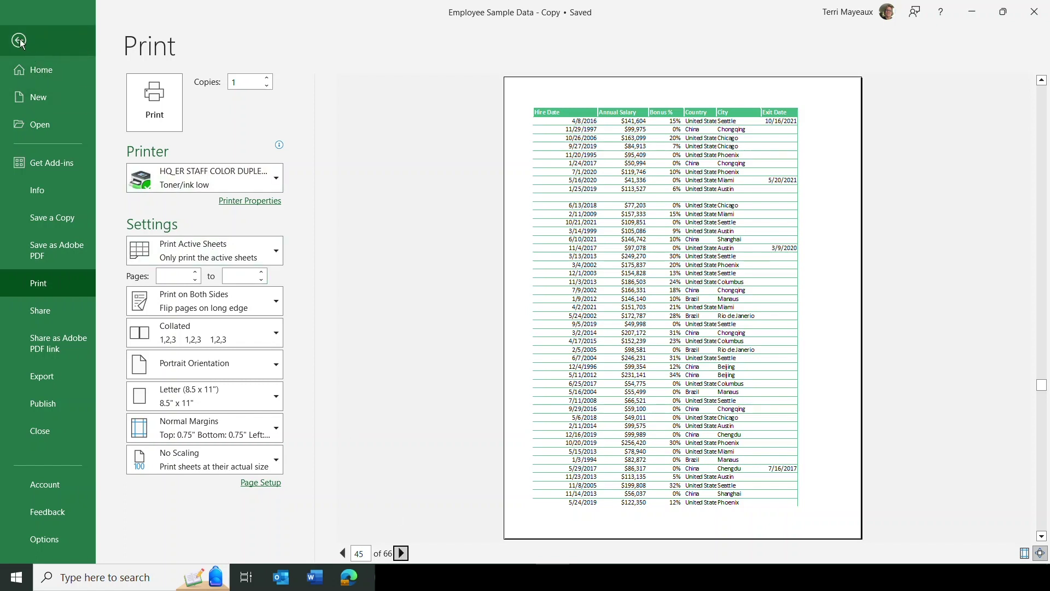
click(19, 41)
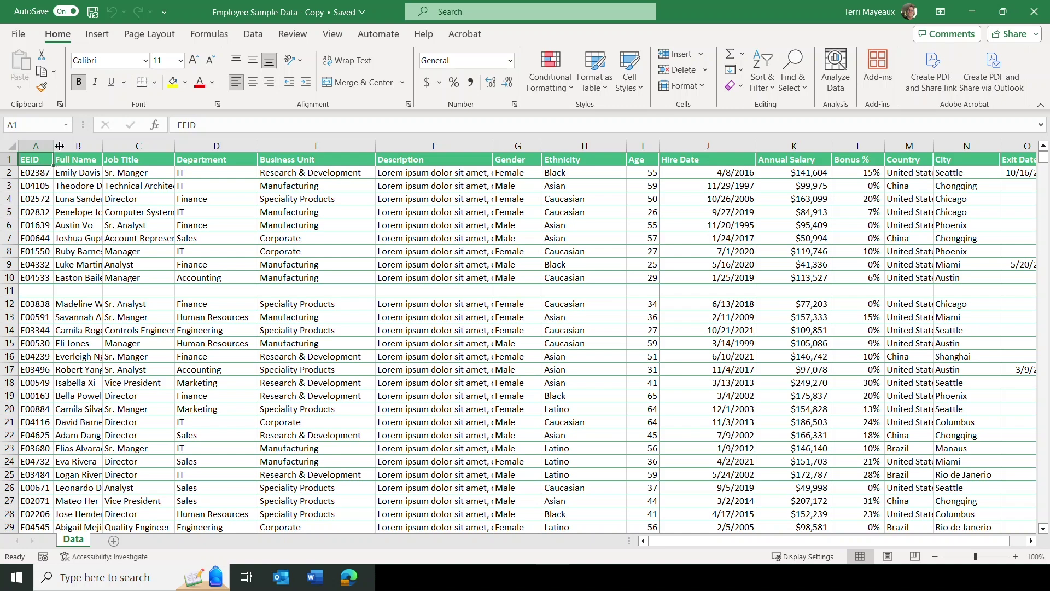
AutoFit the Full Name column and check further down the sheet that the names fit.
double_click(102, 146)
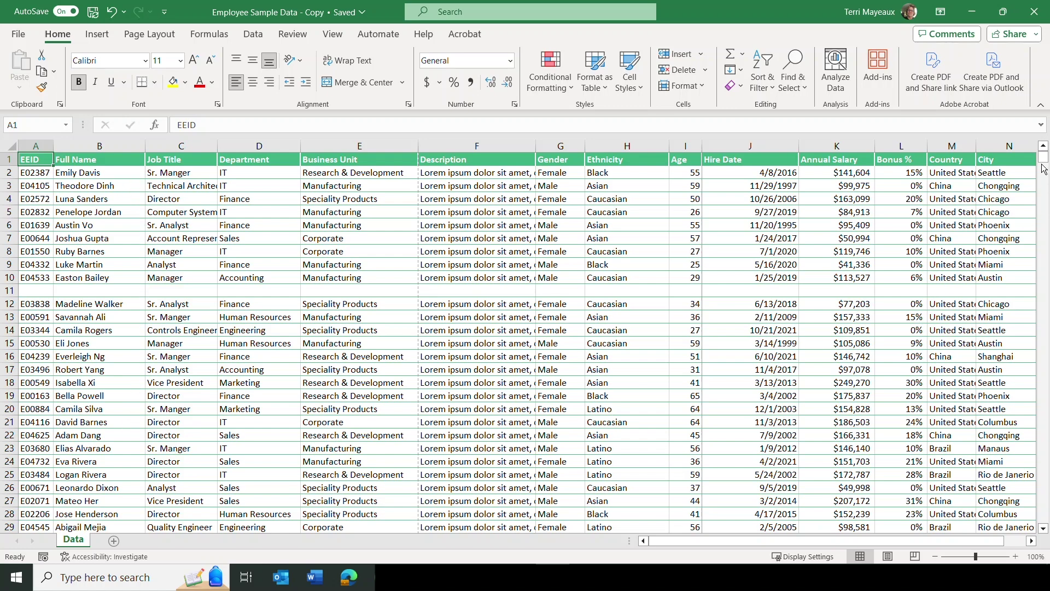
drag(1042, 160, 1044, 172)
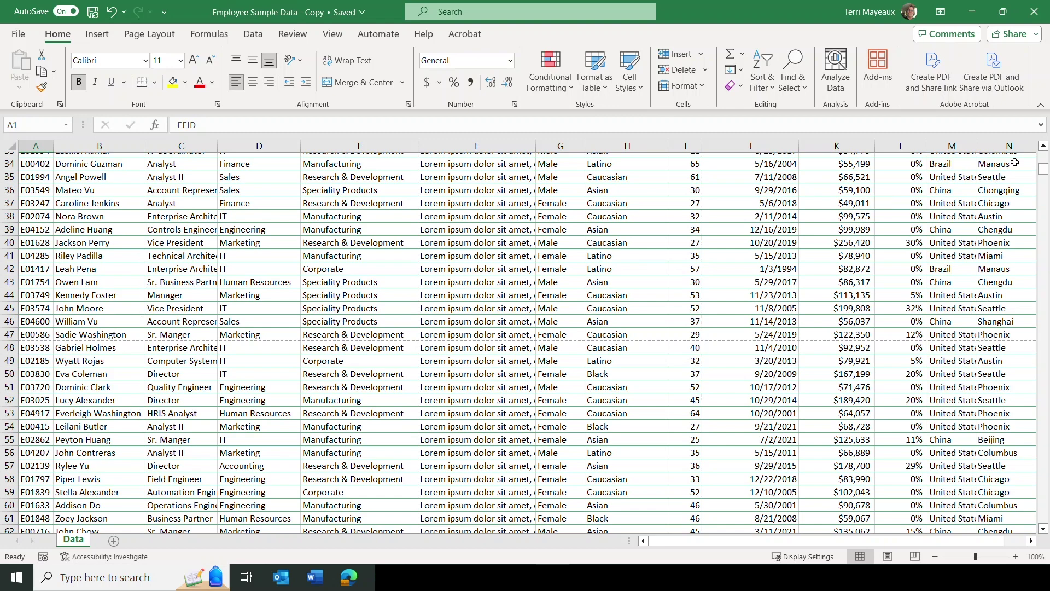
drag(1043, 173, 1043, 160)
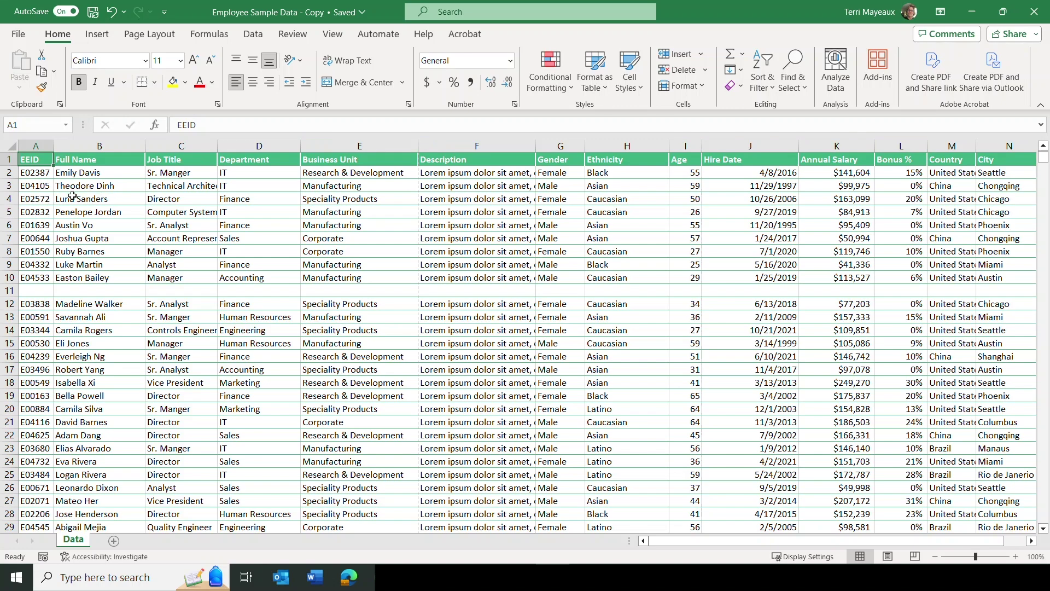
AutoFit the Job Title column and check its longer entries further down the sheet.
double_click(217, 145)
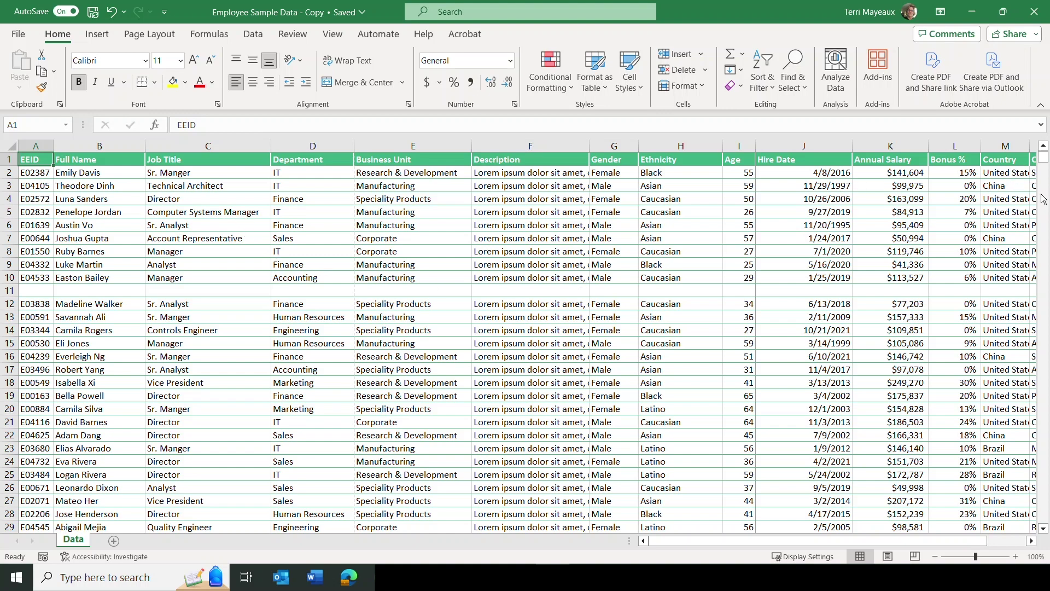
scroll(1043, 200, down, 1)
scroll(1044, 200, down, 7)
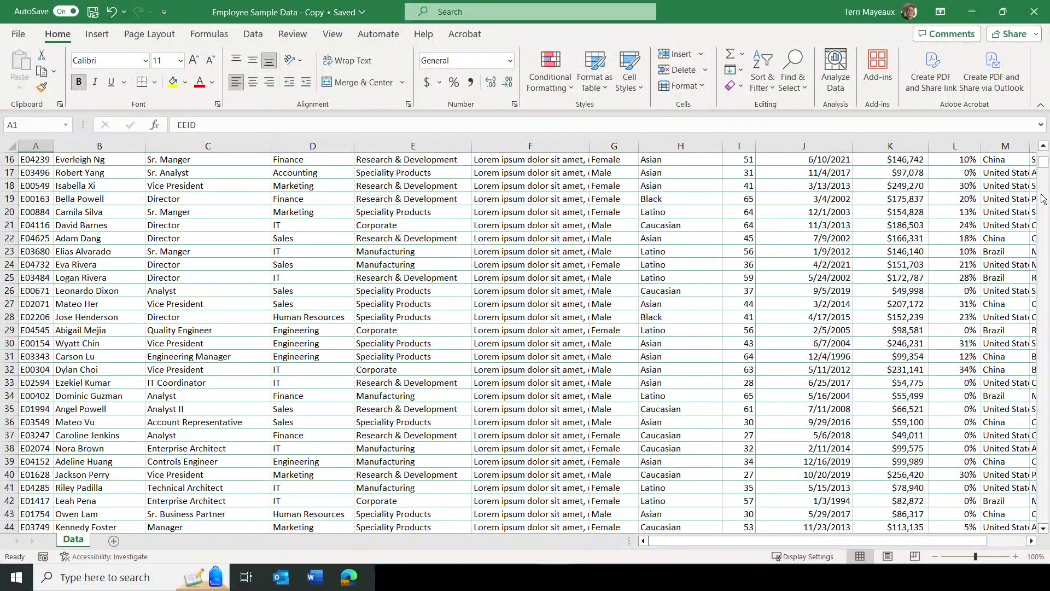
scroll(1043, 200, down, 6)
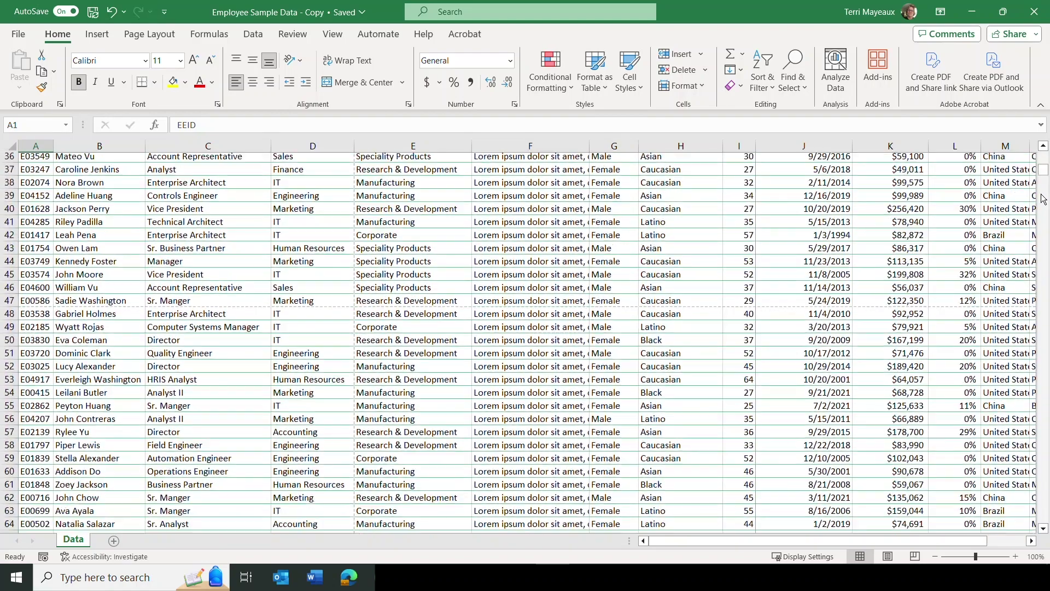
scroll(1043, 200, down, 2)
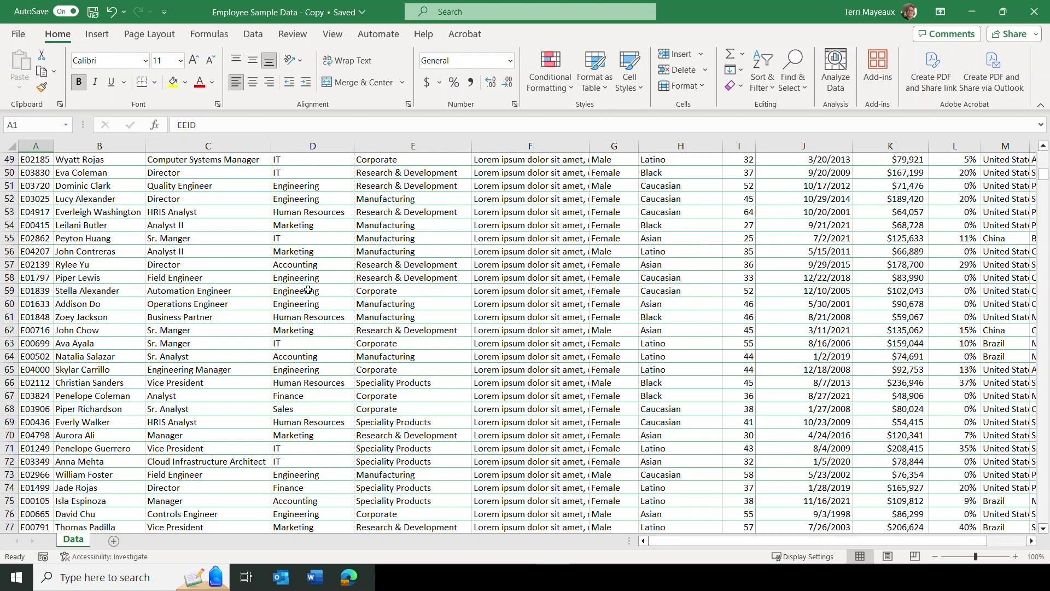
drag(1045, 173, 1045, 157)
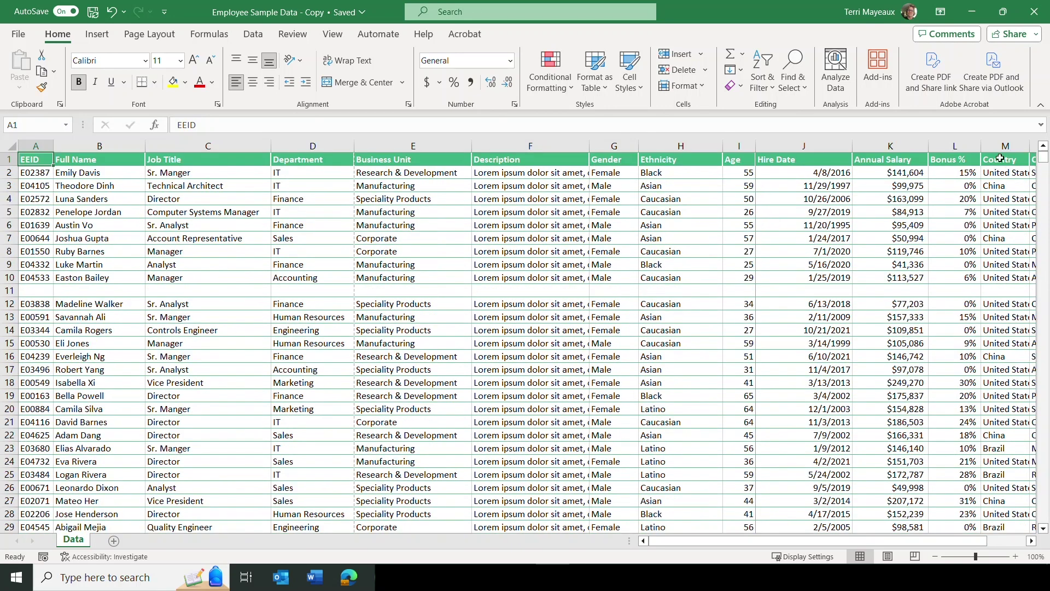
AutoFit the Department column, narrow the Business Unit column to its contents, and select the first Description entry.
double_click(354, 144)
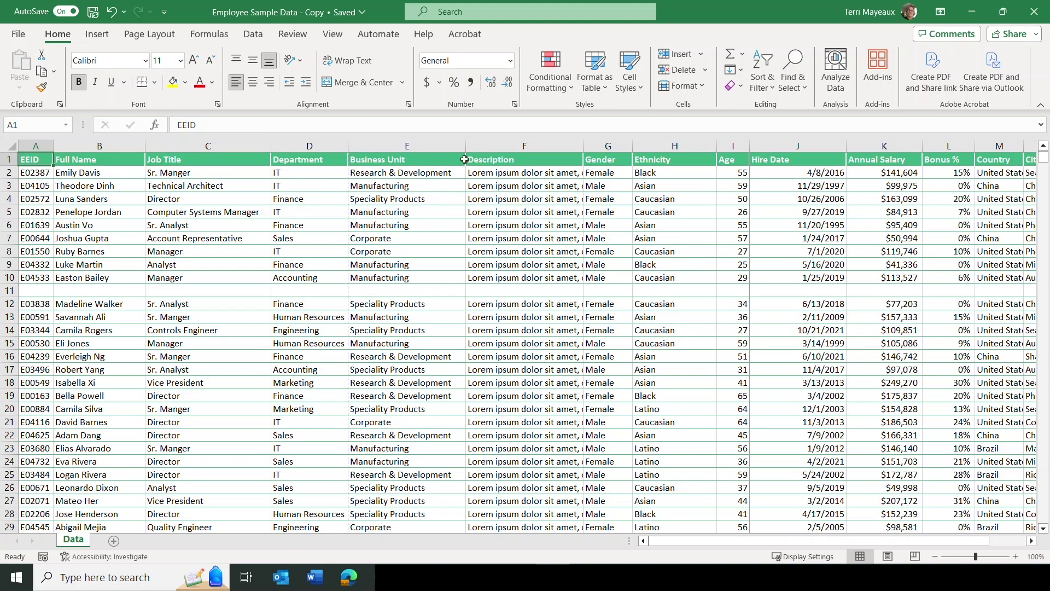
drag(465, 145, 456, 145)
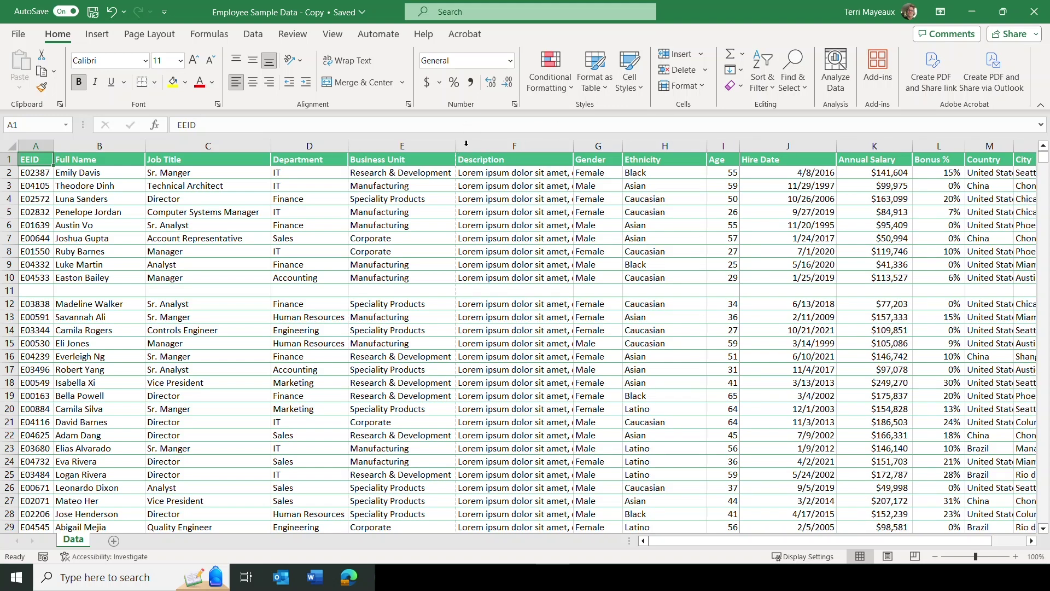
click(516, 173)
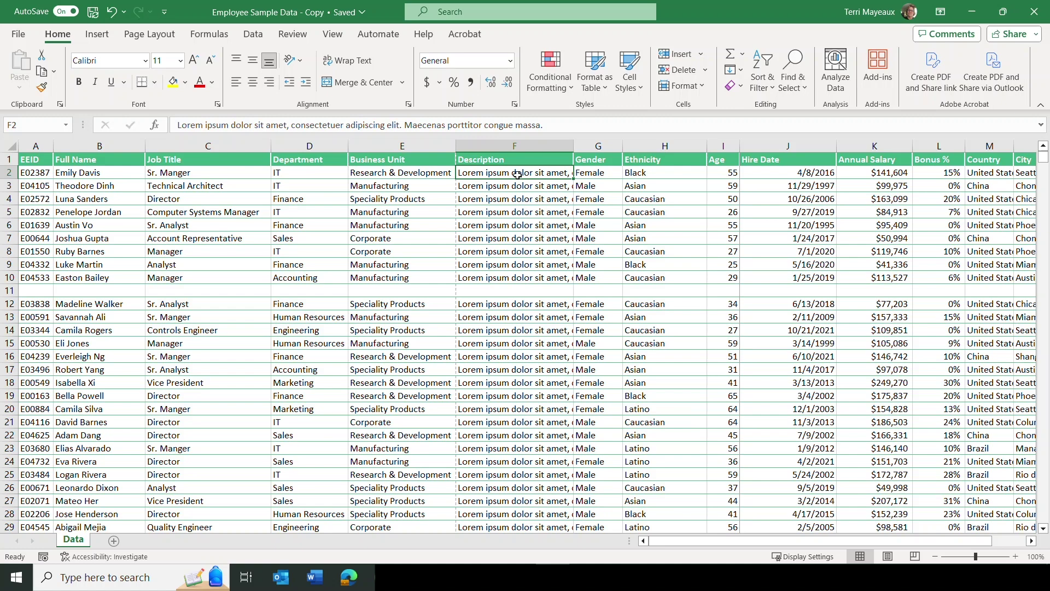
AutoFit the Gender, Ethnicity, Age and Hire Date columns to their contents.
double_click(622, 145)
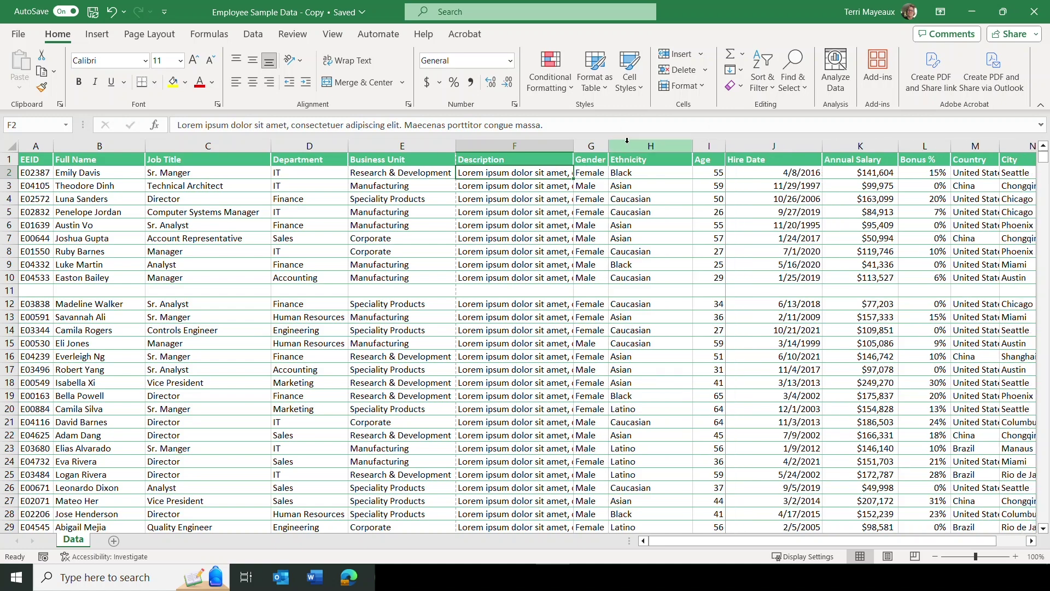
double_click(692, 145)
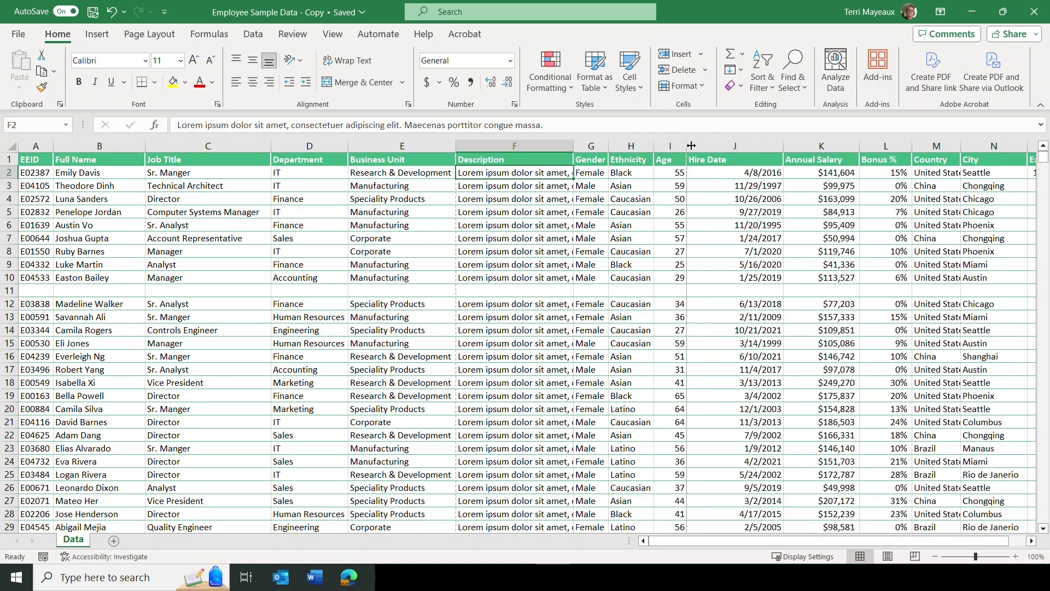
drag(688, 146, 687, 145)
double_click(687, 145)
drag(770, 146, 770, 146)
double_click(770, 146)
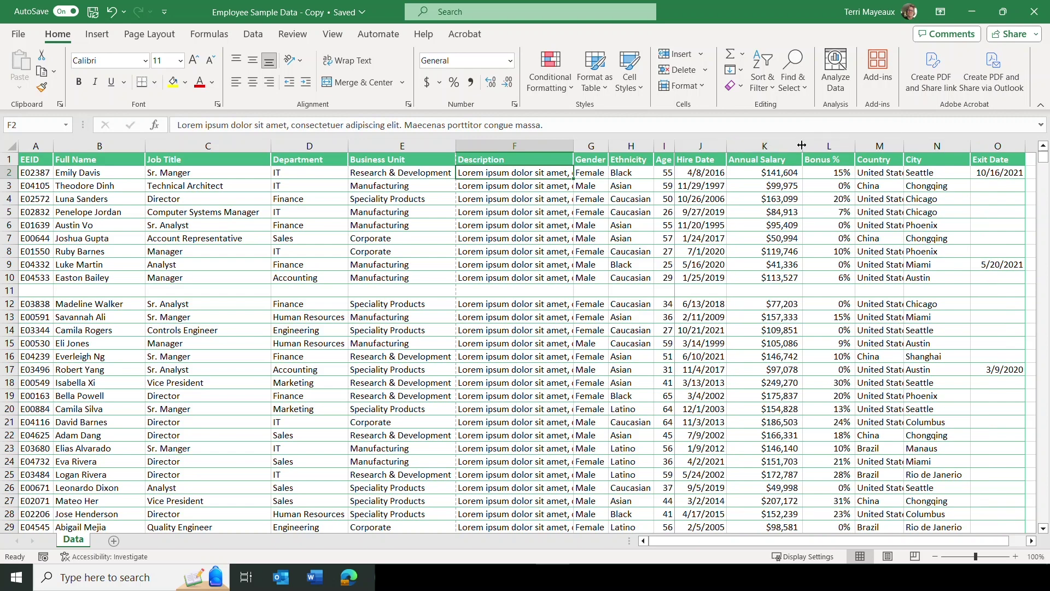
AutoFit the Annual Salary, Bonus %, Country, City and Exit Date columns to their contents.
double_click(802, 146)
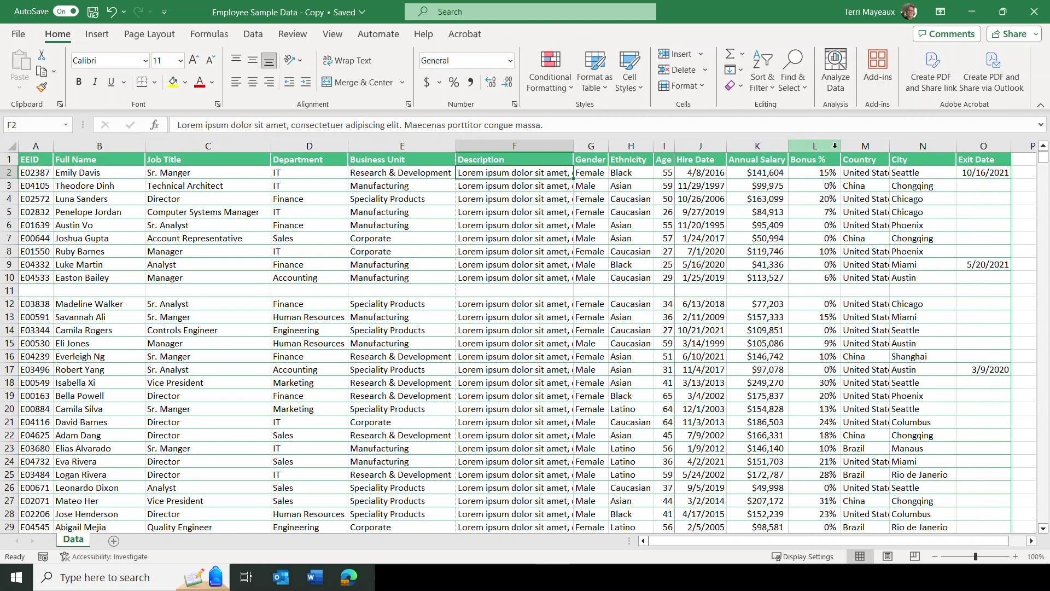
double_click(841, 146)
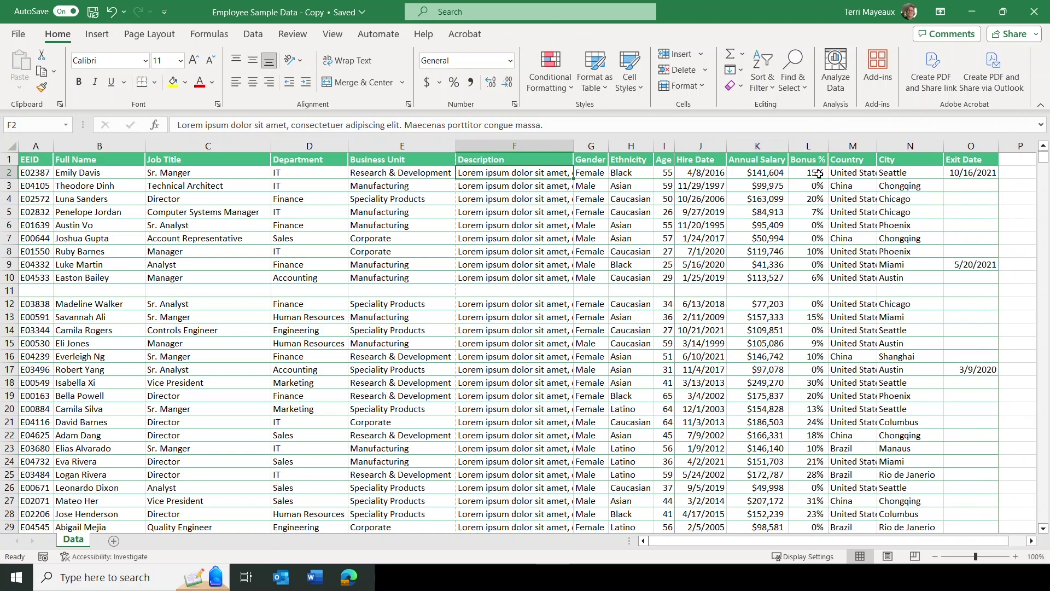
double_click(876, 145)
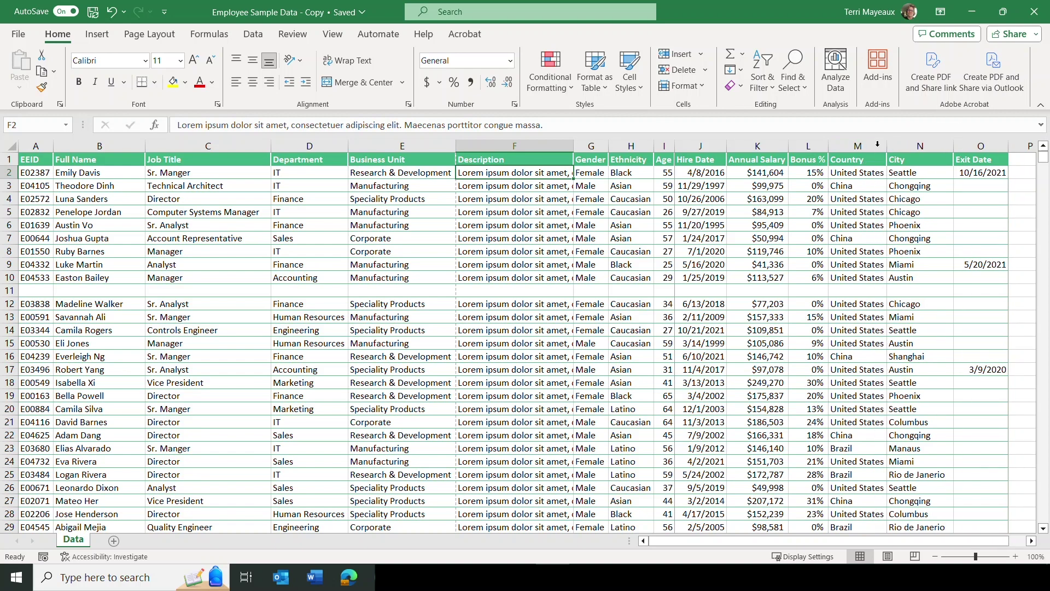
double_click(953, 145)
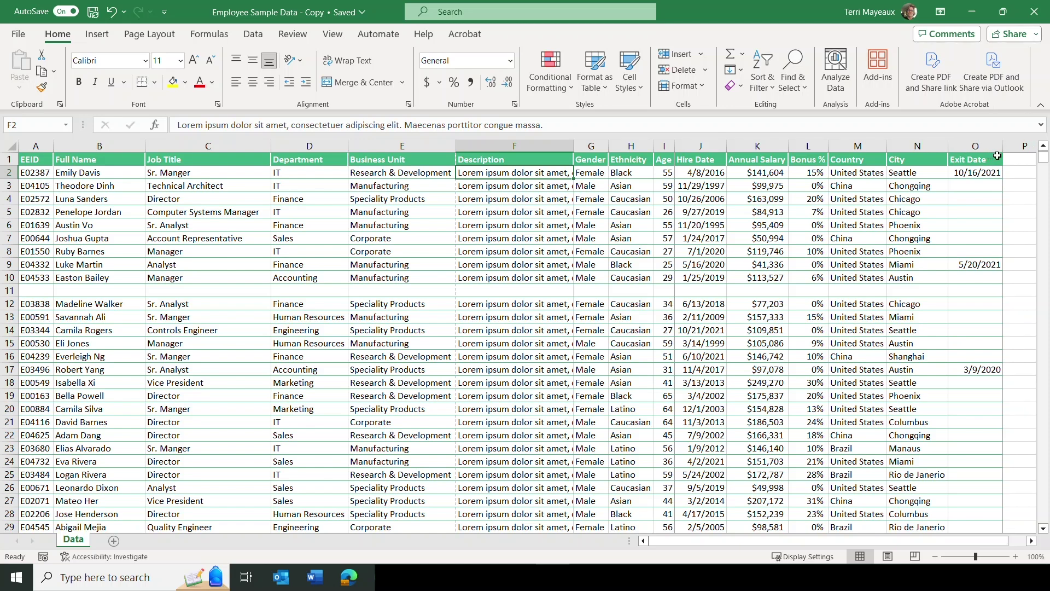
double_click(1000, 146)
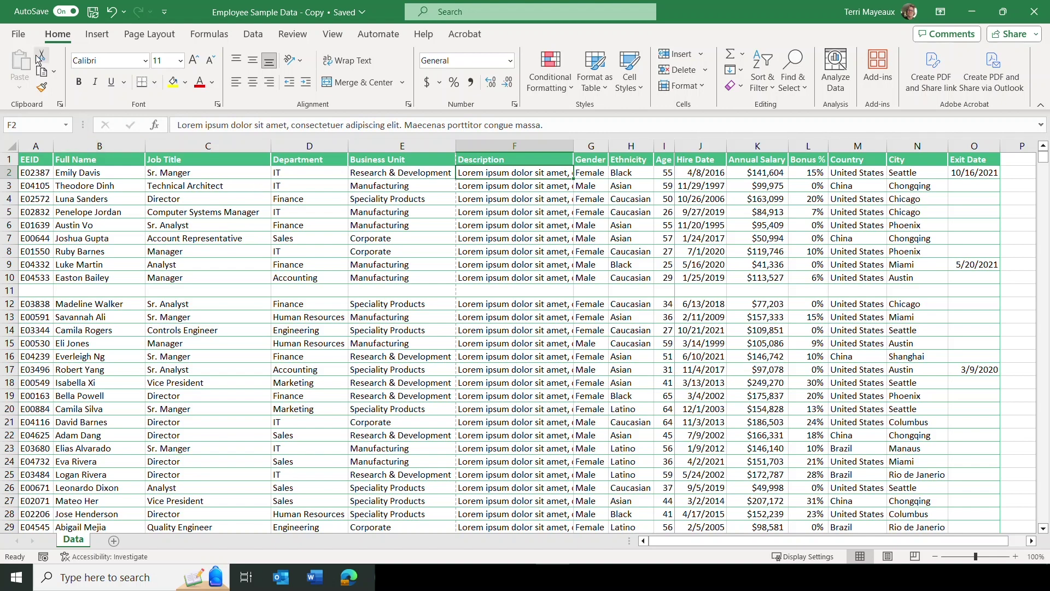
Reopen the print preview and view pages 22 and 23 to check the adjusted column widths.
click(19, 35)
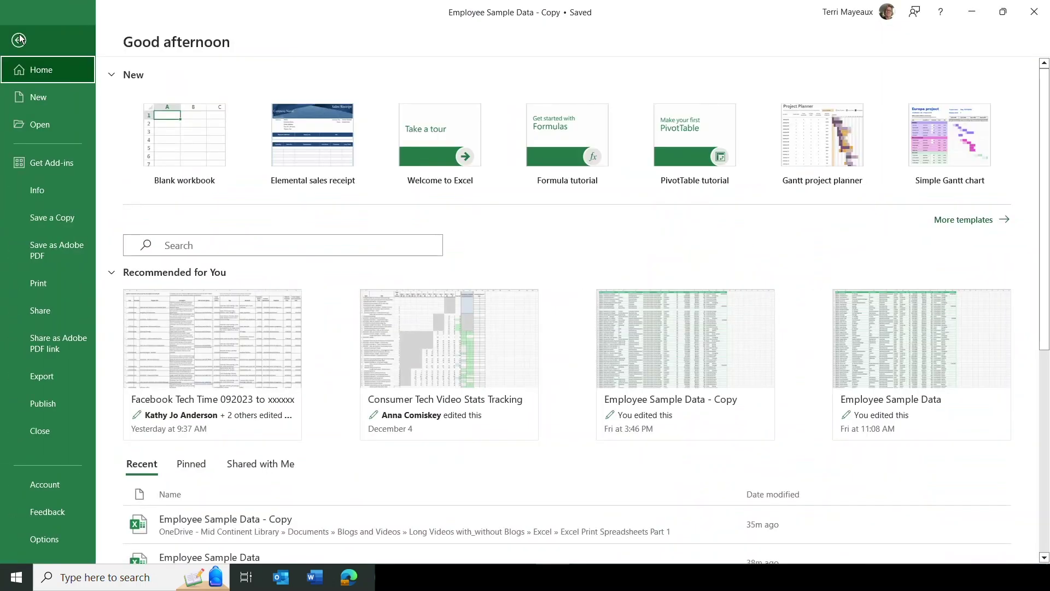
click(43, 282)
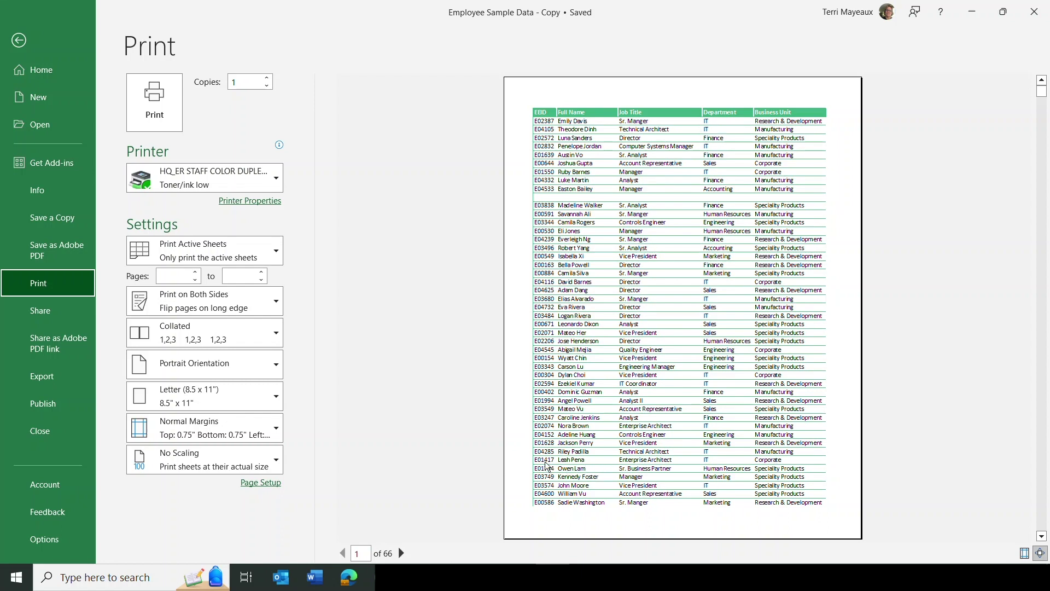
click(362, 553)
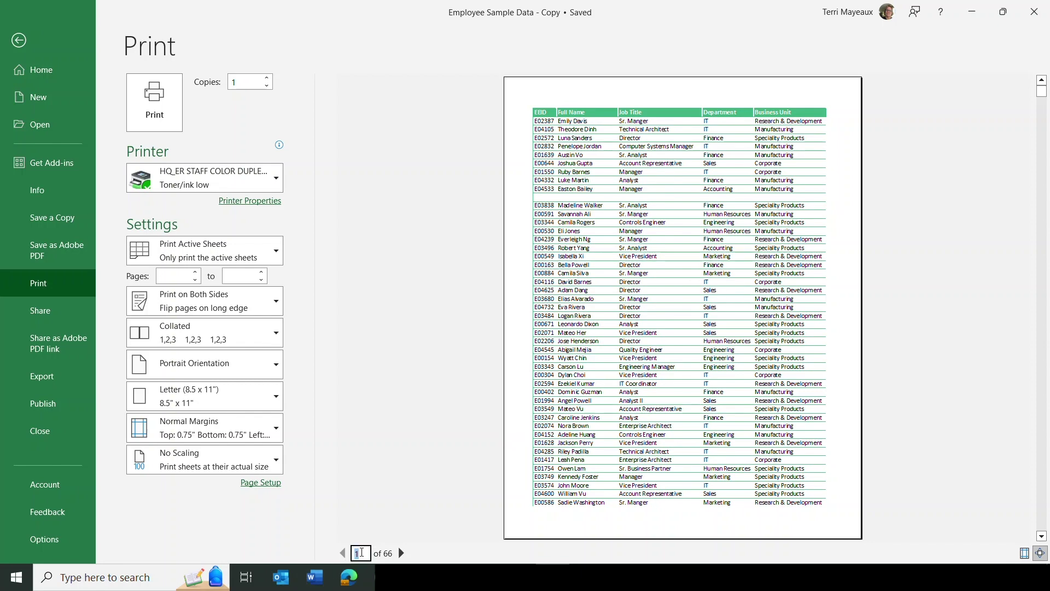
text(22)
key(Return)
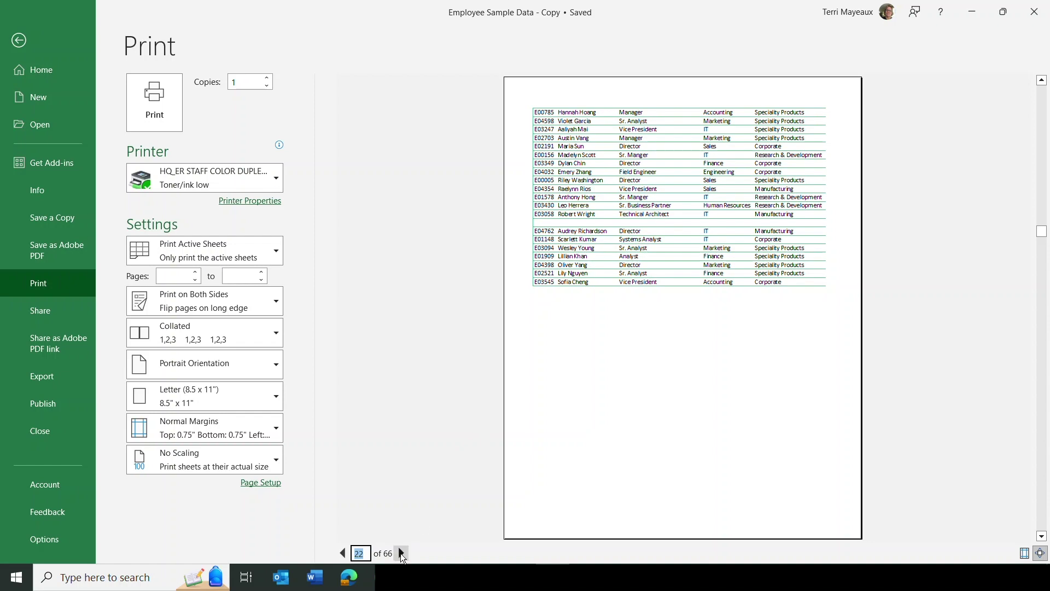
click(401, 553)
click(401, 553)
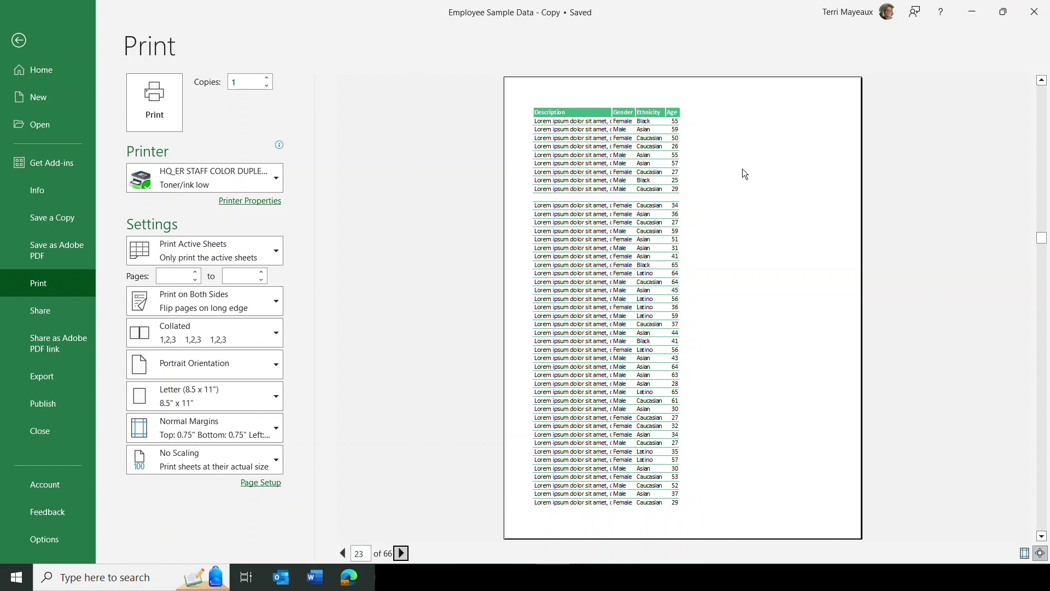
View pages 24, 44 and 45 in the print preview to check how the columns break across pages.
click(402, 553)
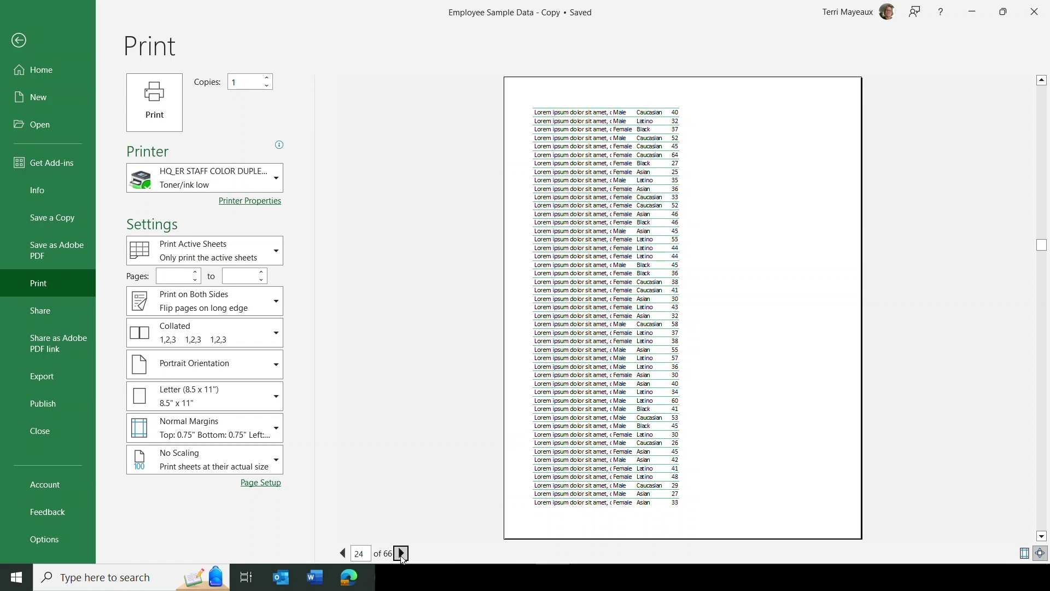
click(368, 554)
text(44)
key(Return)
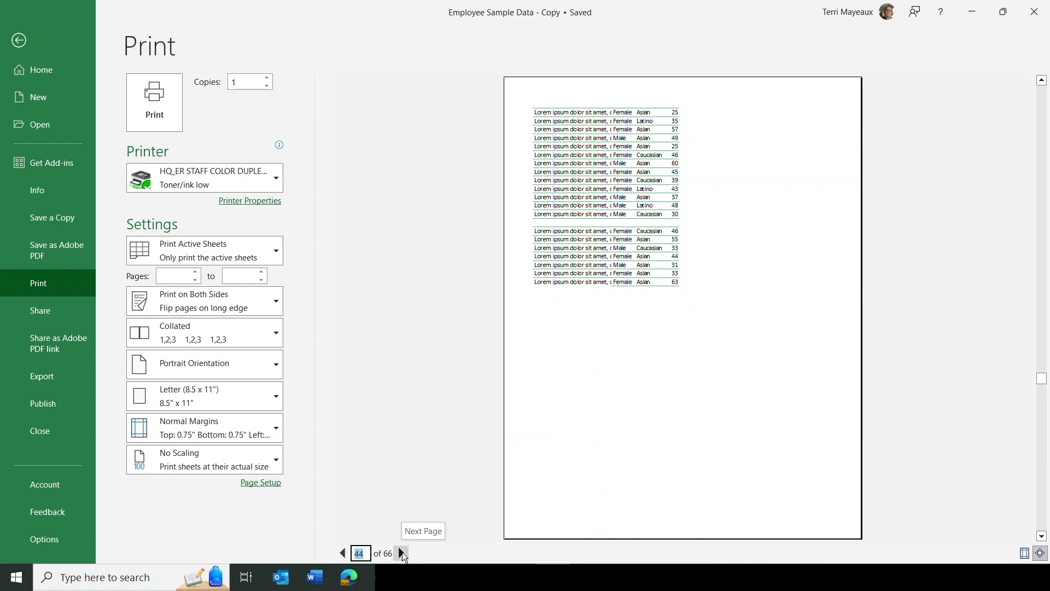
click(402, 552)
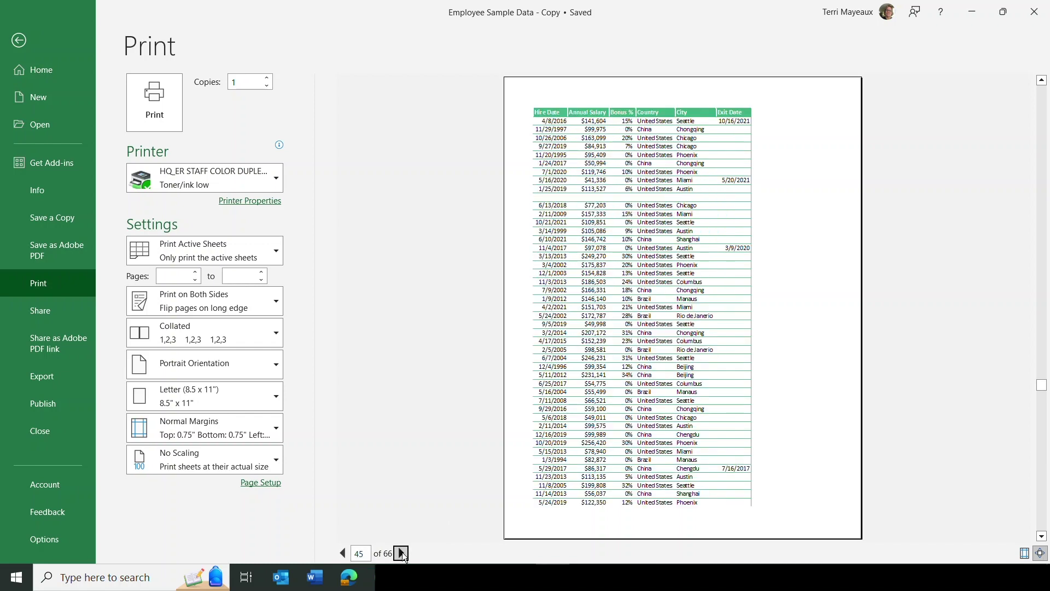
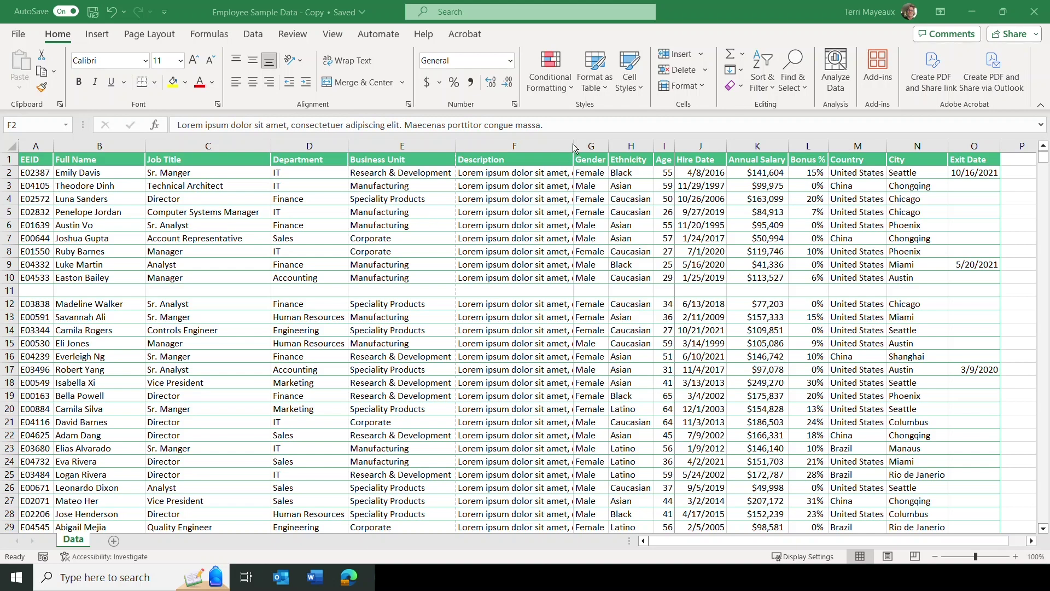
Widen the Description column and view the cell size options for row height and column width.
drag(573, 148, 631, 137)
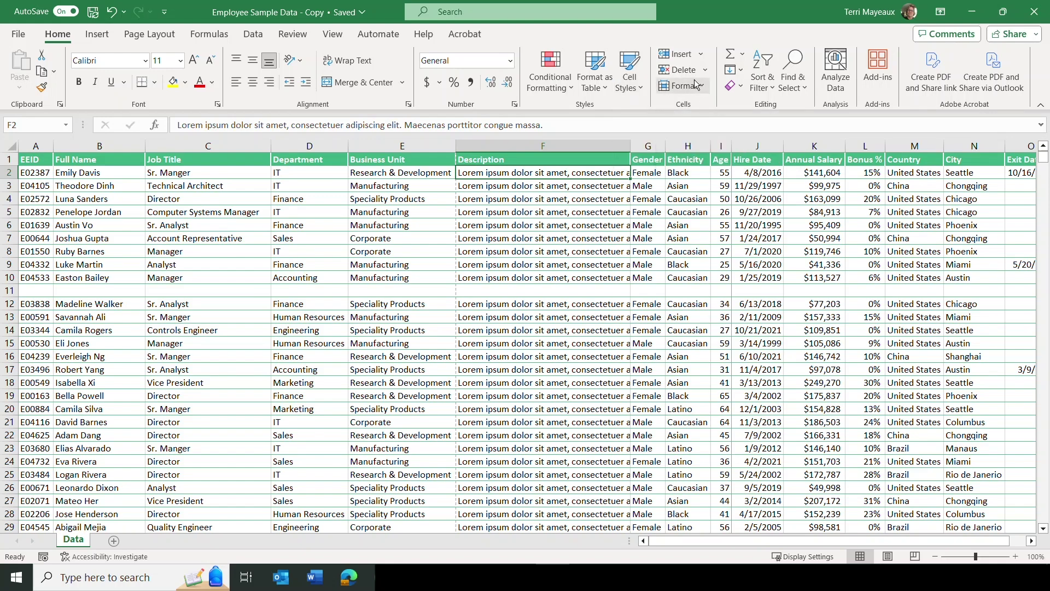
mouse_move(654, 44)
mouse_down()
mouse_move(674, 112)
mouse_move(722, 116)
mouse_up()
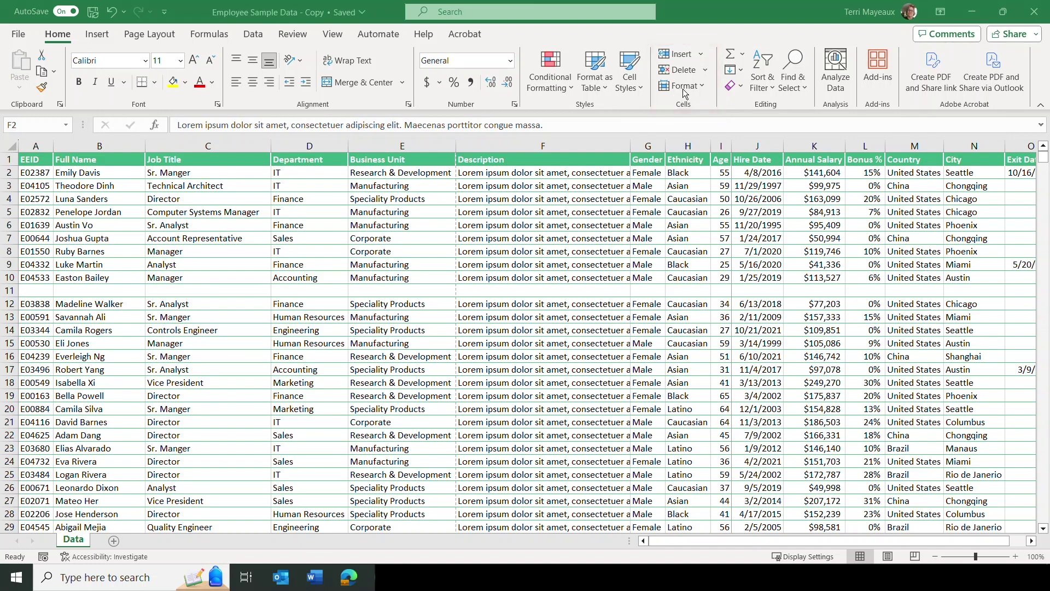
click(700, 87)
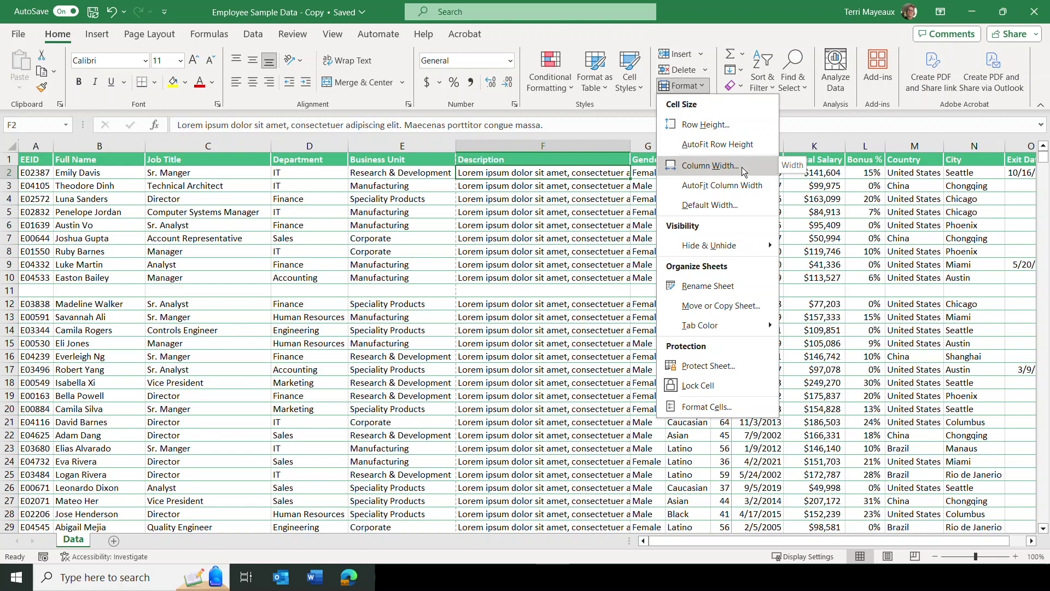
click(653, 113)
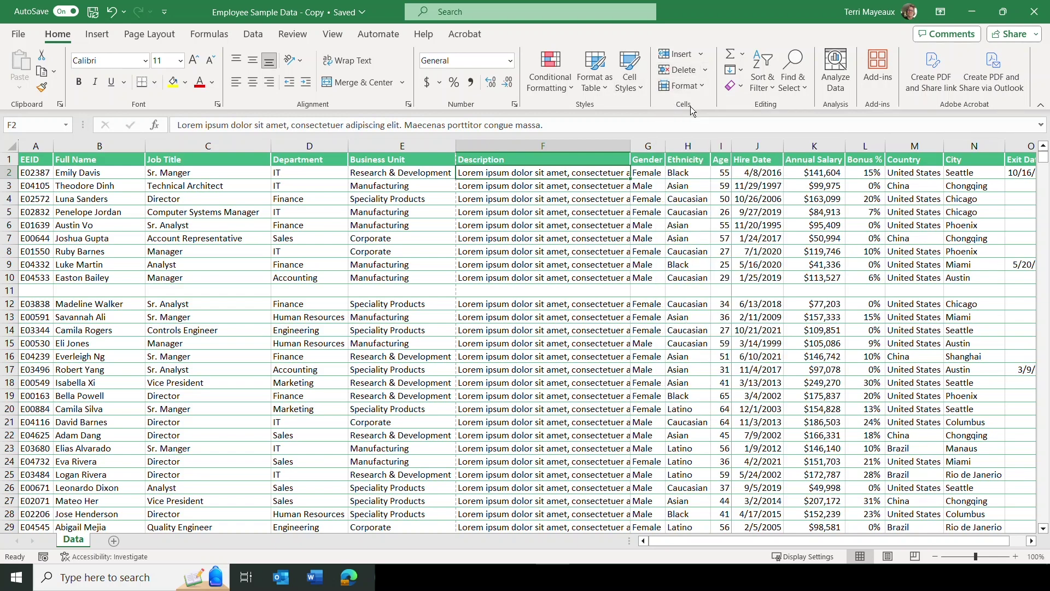
Wrap the text in the entire Description column and select its first entry, cell F2.
click(551, 146)
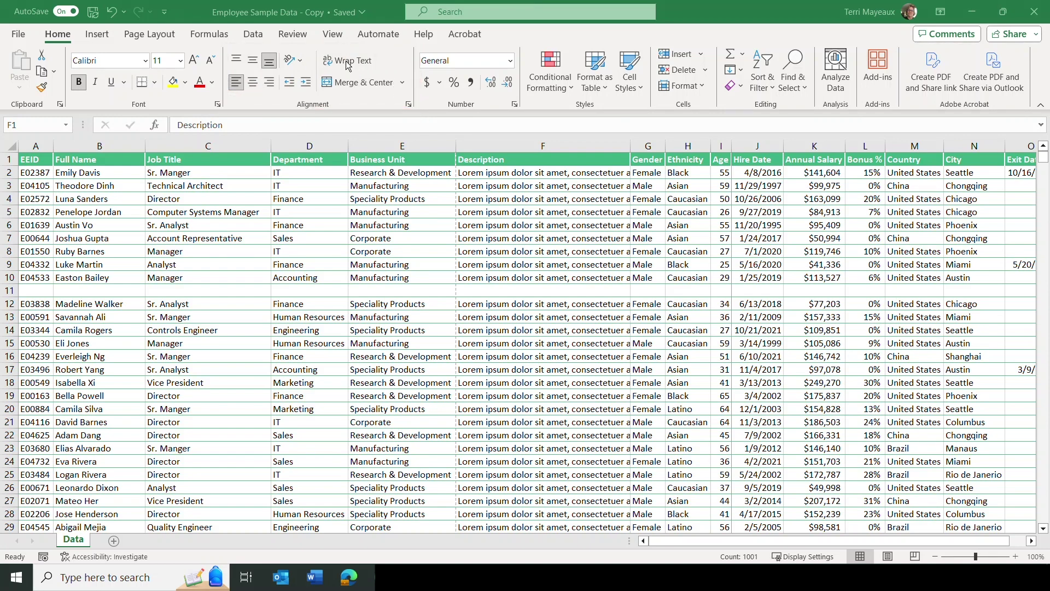
key(ctrl+space)
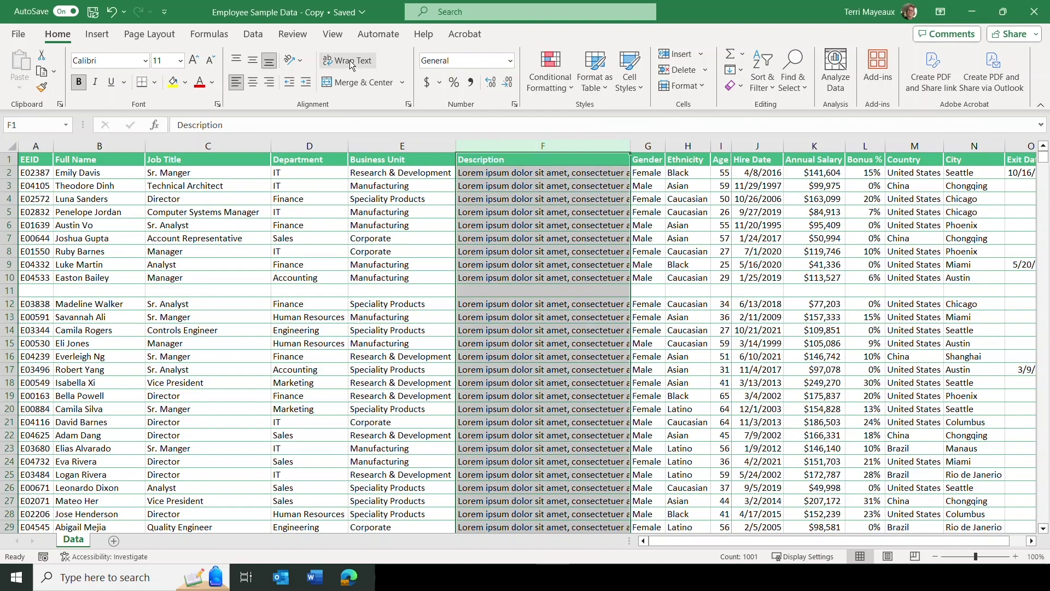
click(350, 61)
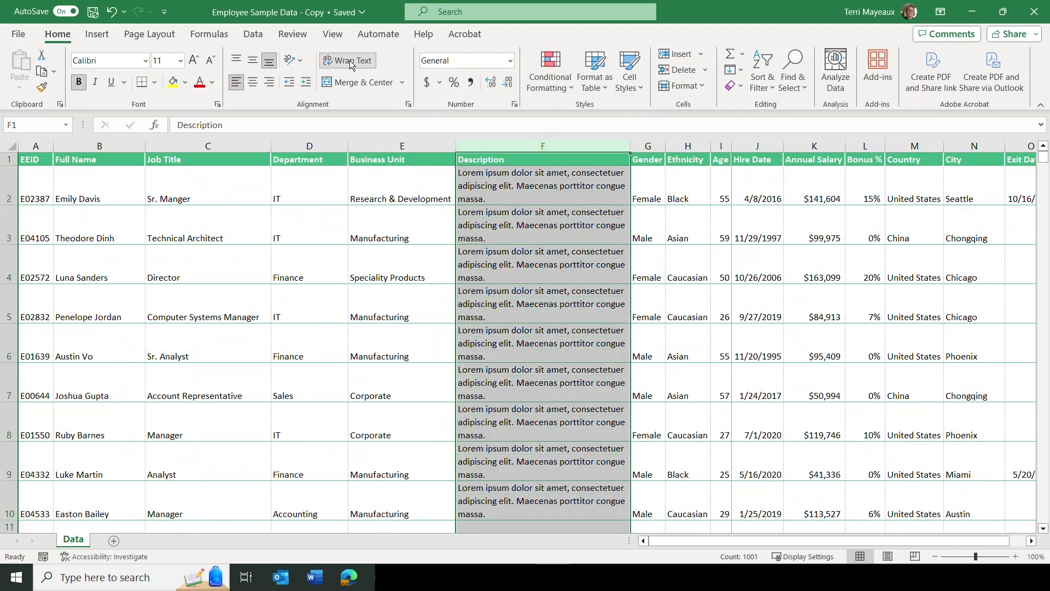
click(488, 196)
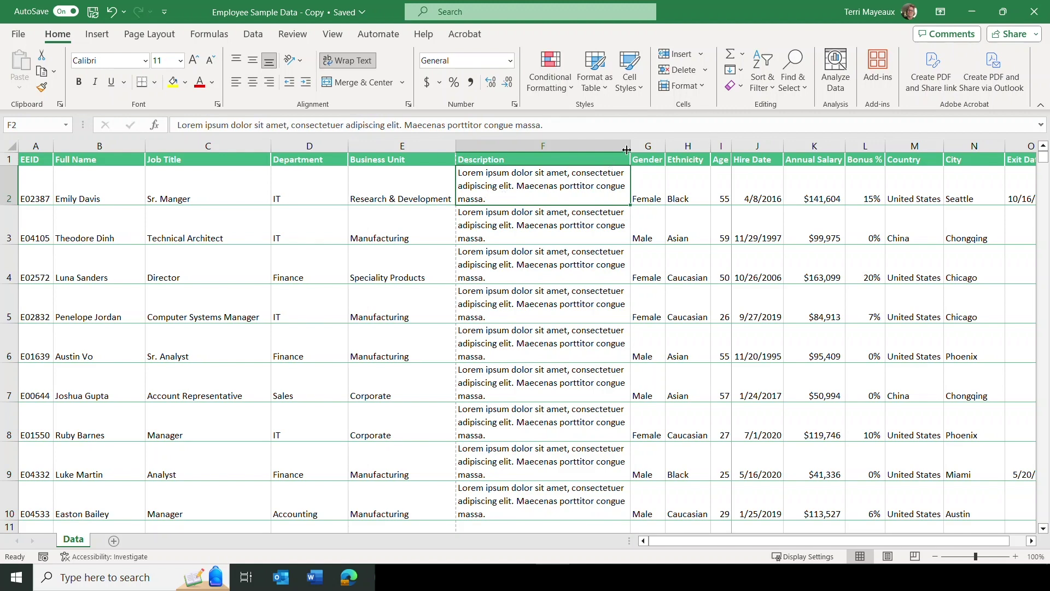
Narrow the Description column while keeping each wrapped entry on three lines.
mouse_move(630, 146)
mouse_down()
mouse_move(603, 150)
mouse_move(617, 148)
mouse_up()
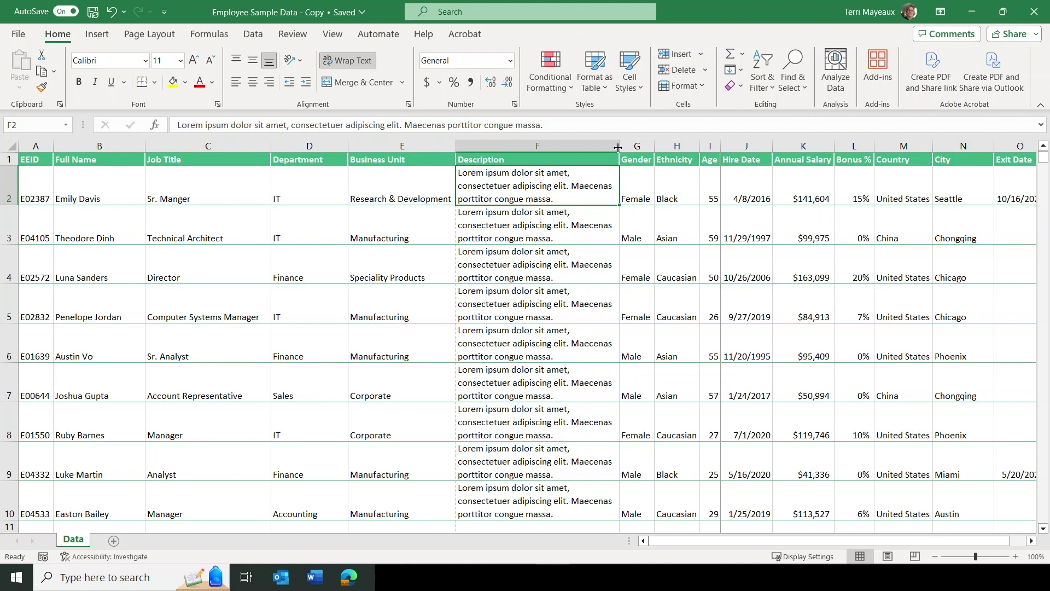
mouse_move(619, 147)
mouse_down()
mouse_move(595, 152)
mouse_move(607, 144)
mouse_up()
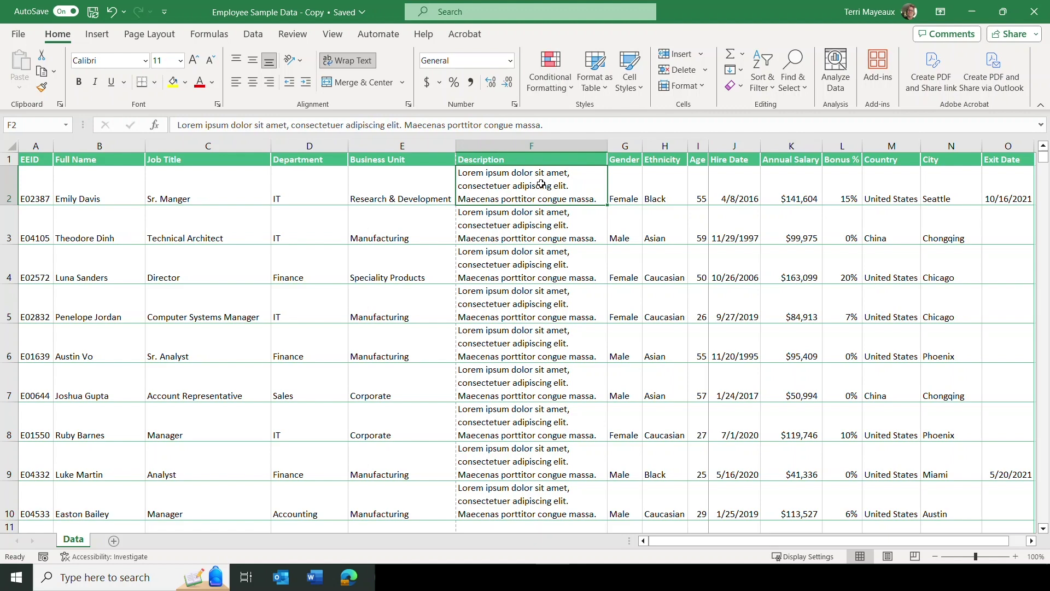
click(604, 130)
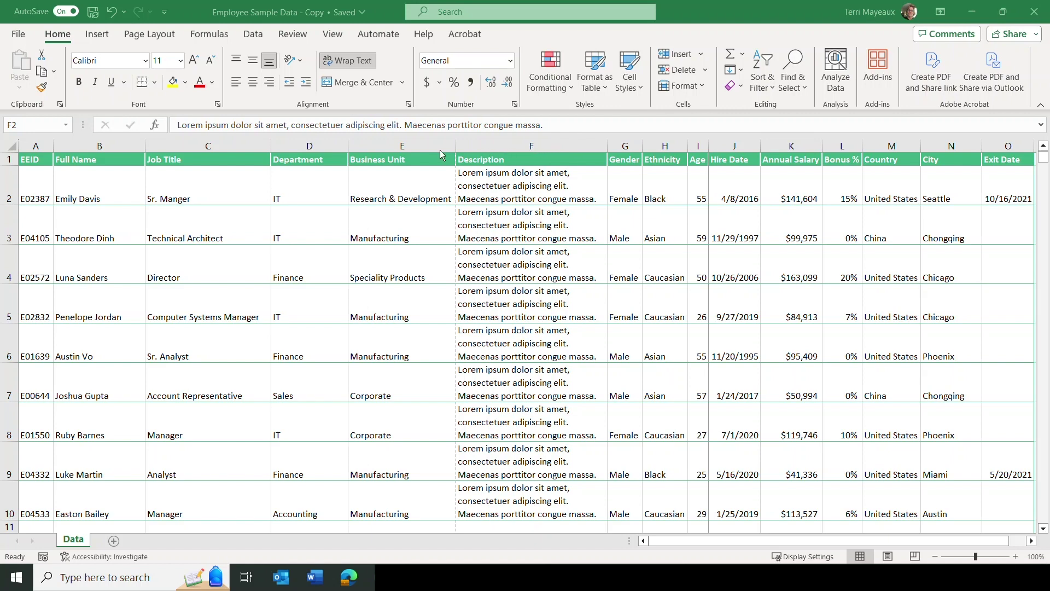
Examine the commands for inserting and deleting columns and rows, using the Business Unit column and row 6.
right_click(406, 144)
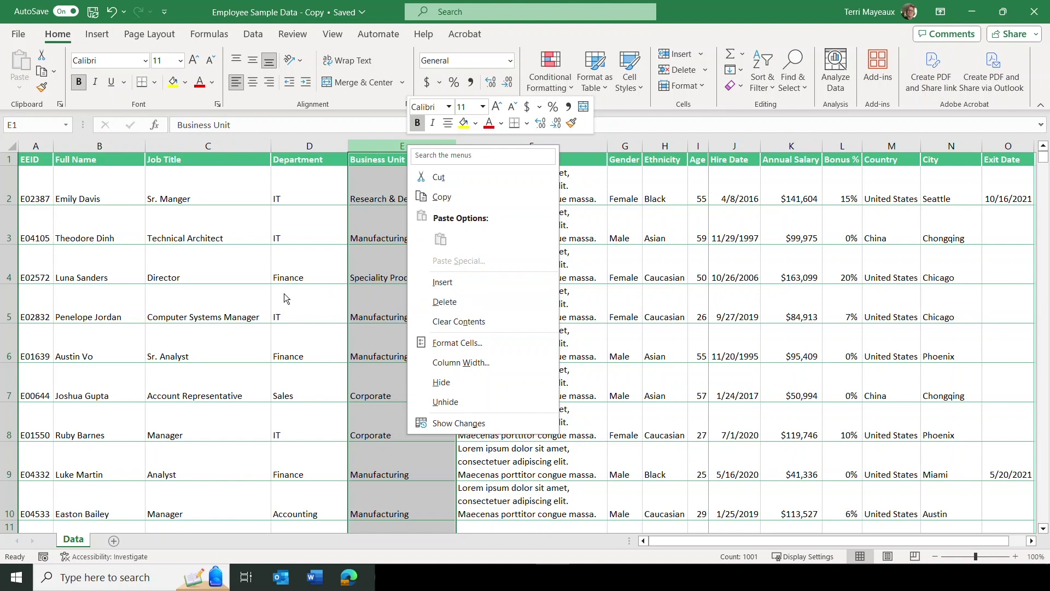
right_click(9, 342)
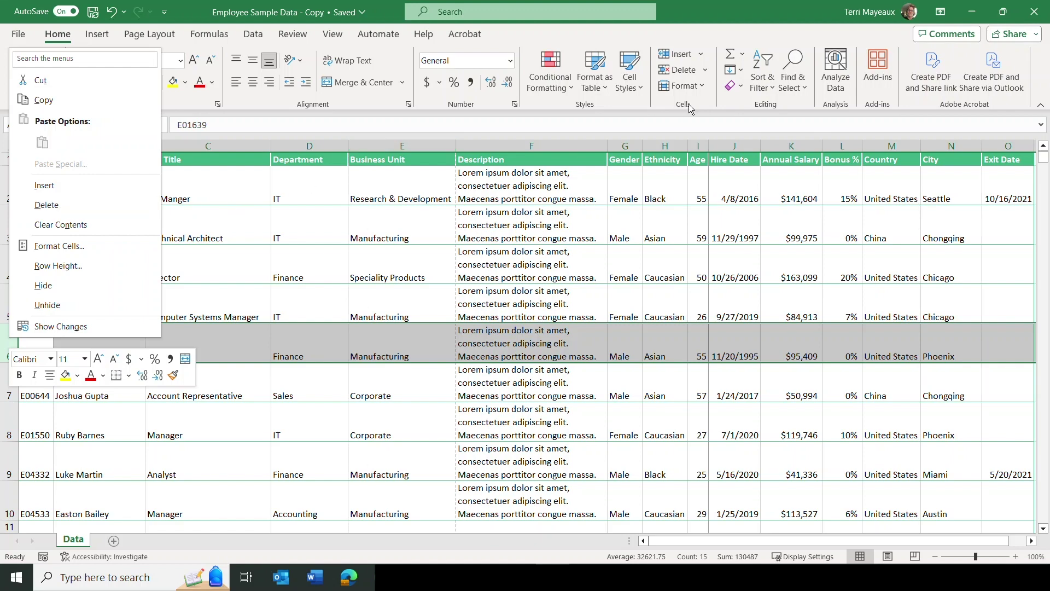
click(701, 55)
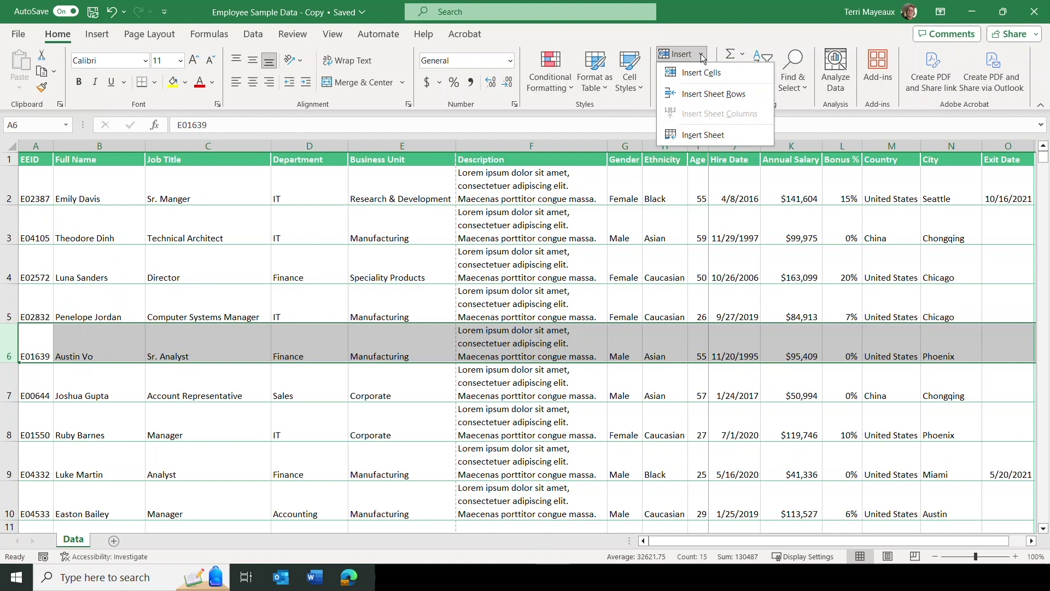
click(649, 117)
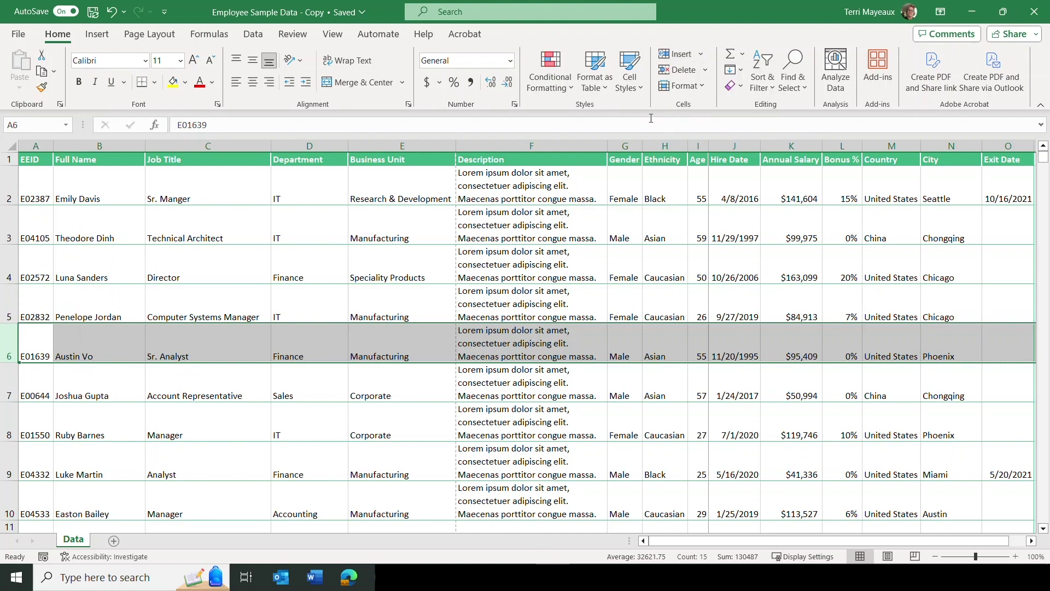
click(706, 69)
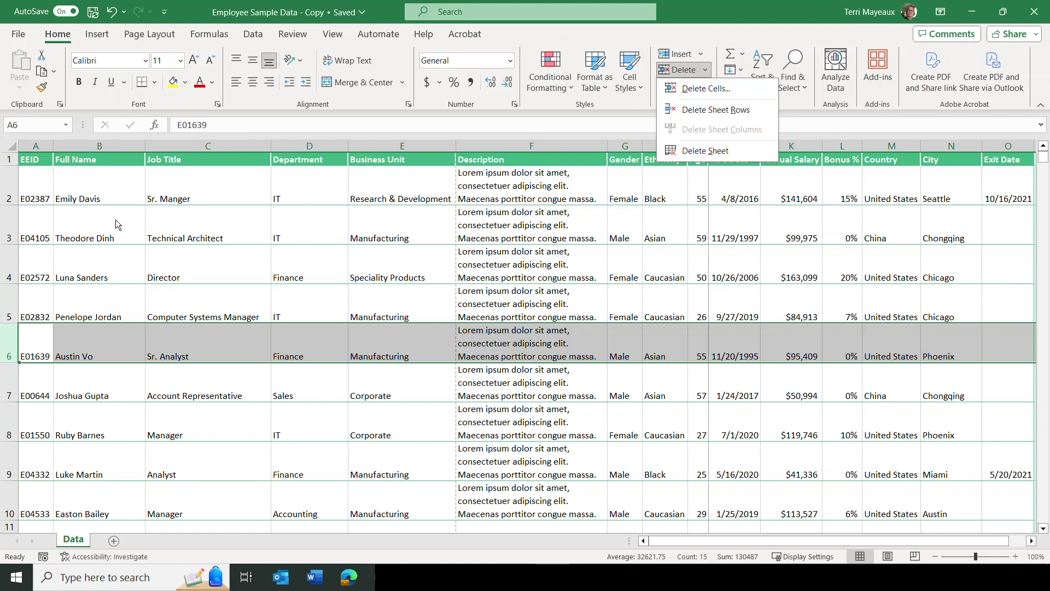
click(38, 182)
Starting from cell A2, select all blank cells in the employee data with Go To Special.
click(39, 182)
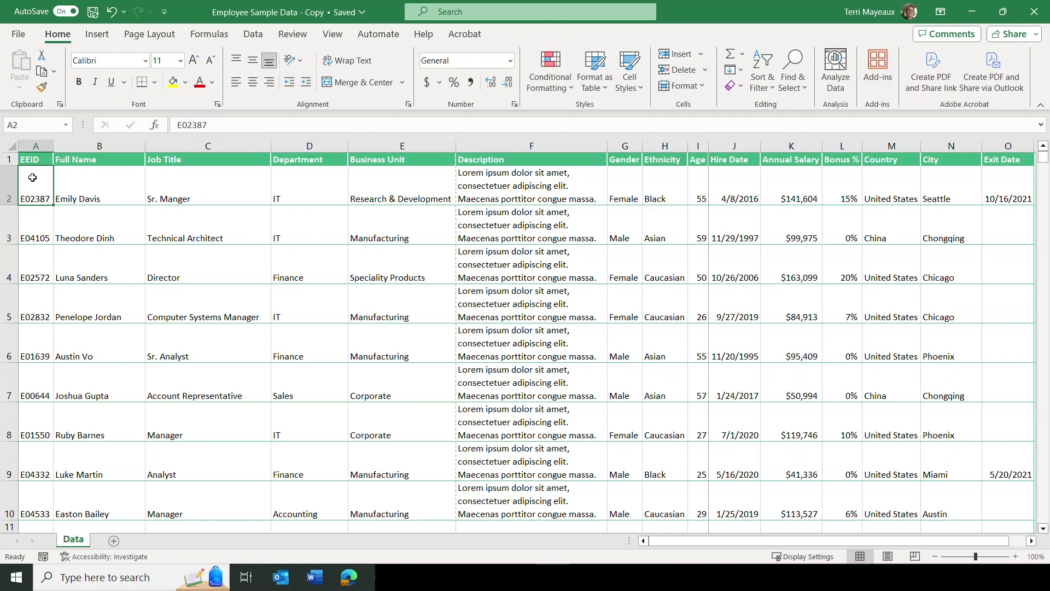
scroll(31, 369, down, 2)
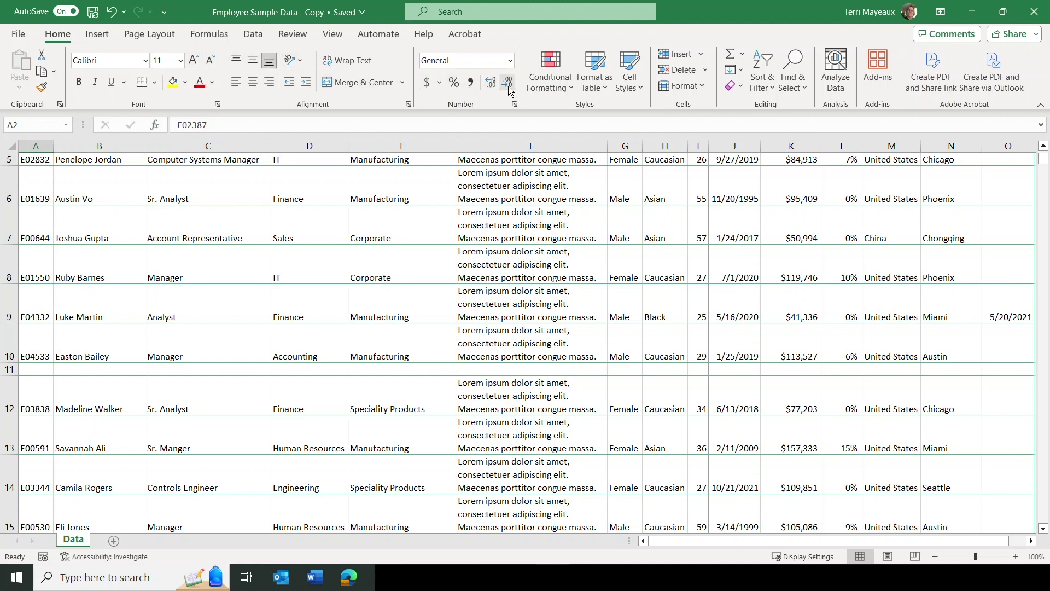
mouse_move(717, 40)
mouse_down()
mouse_move(737, 112)
mouse_move(818, 118)
mouse_up()
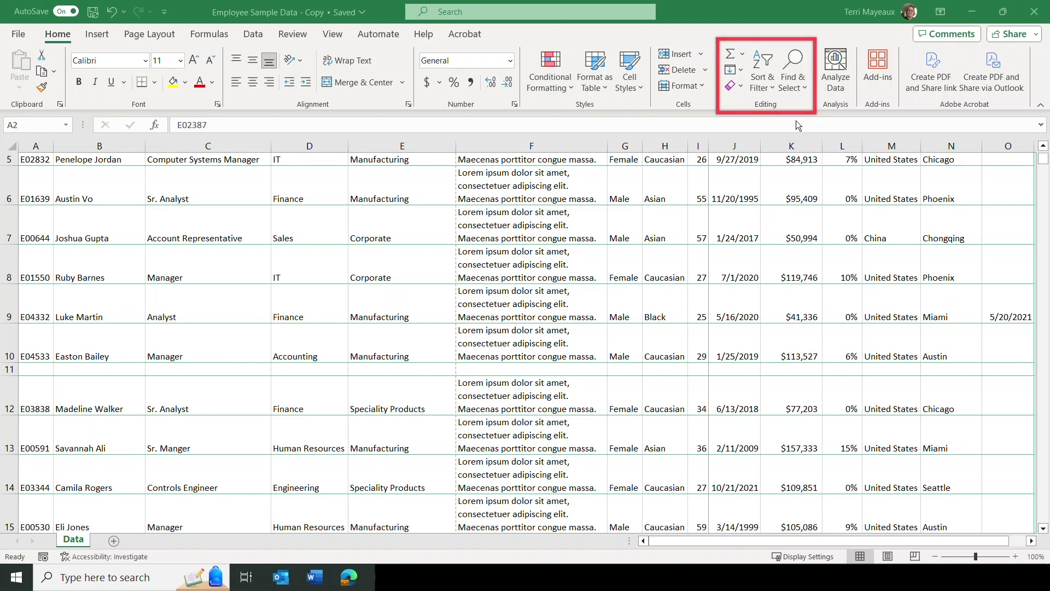
click(802, 89)
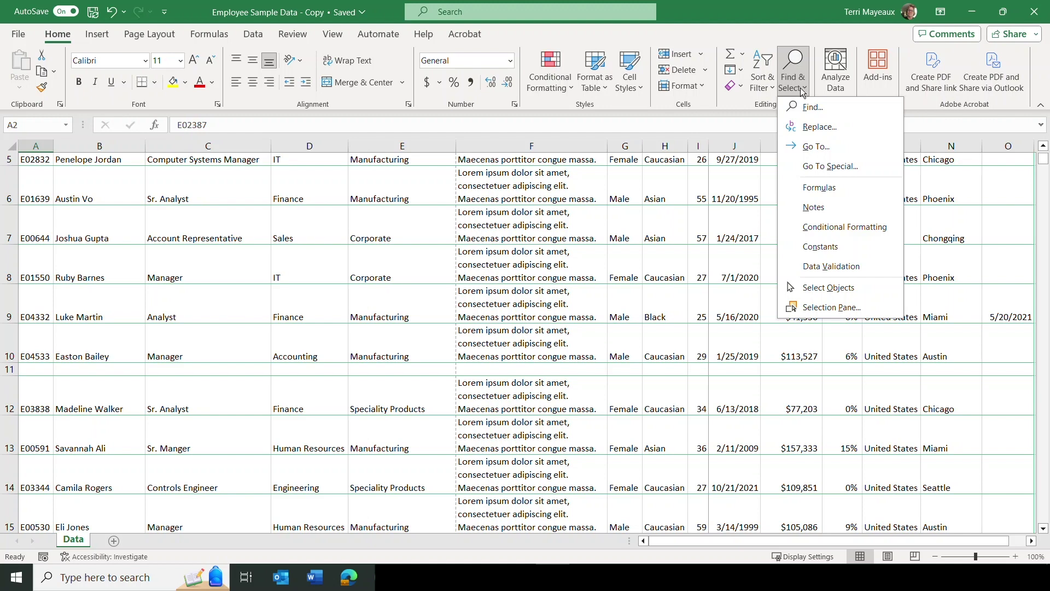
click(820, 166)
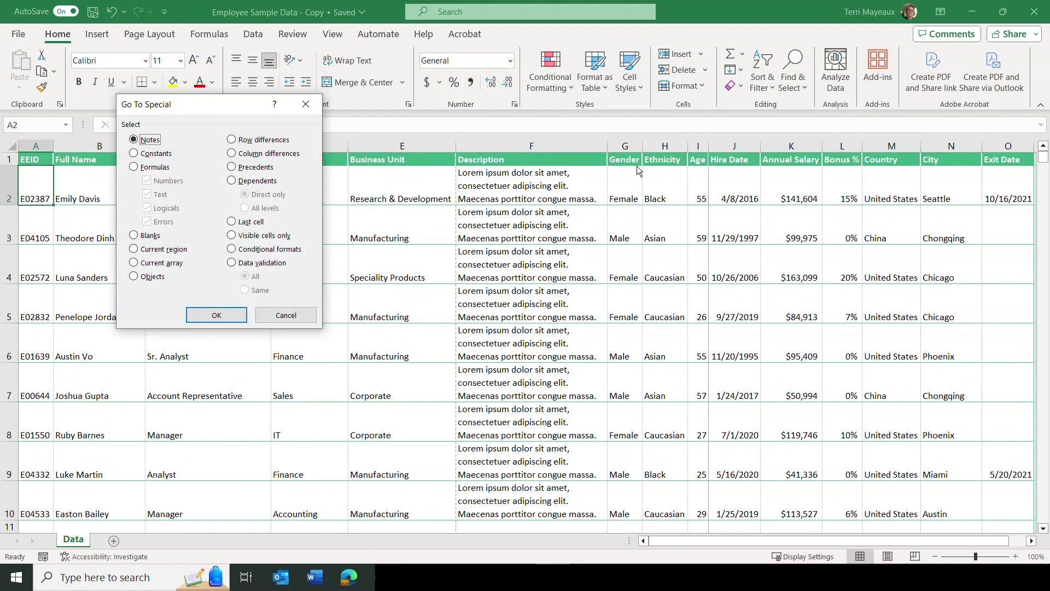
drag(216, 105, 483, 90)
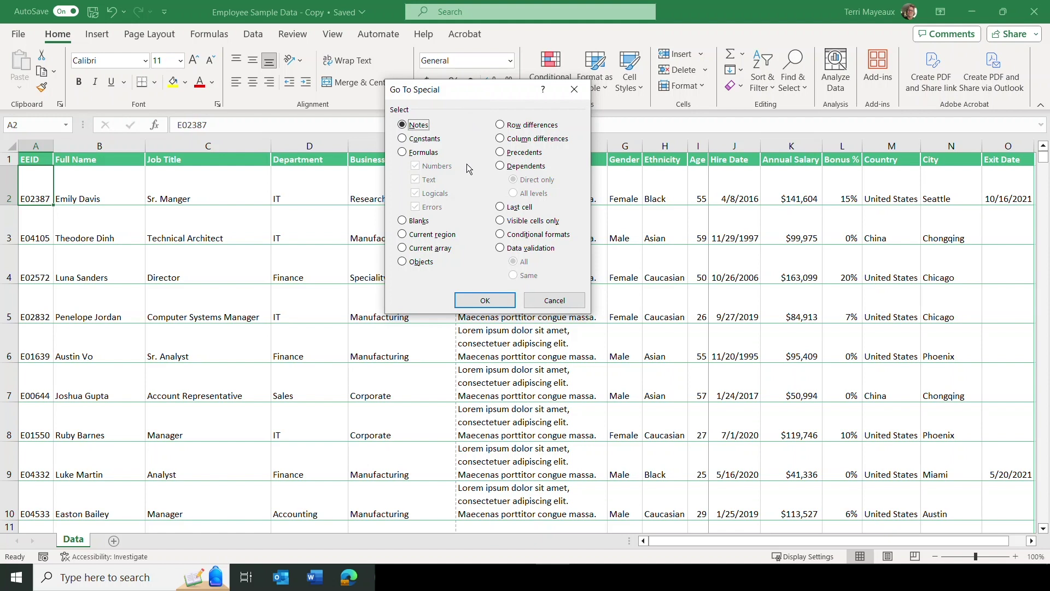
click(403, 222)
click(479, 301)
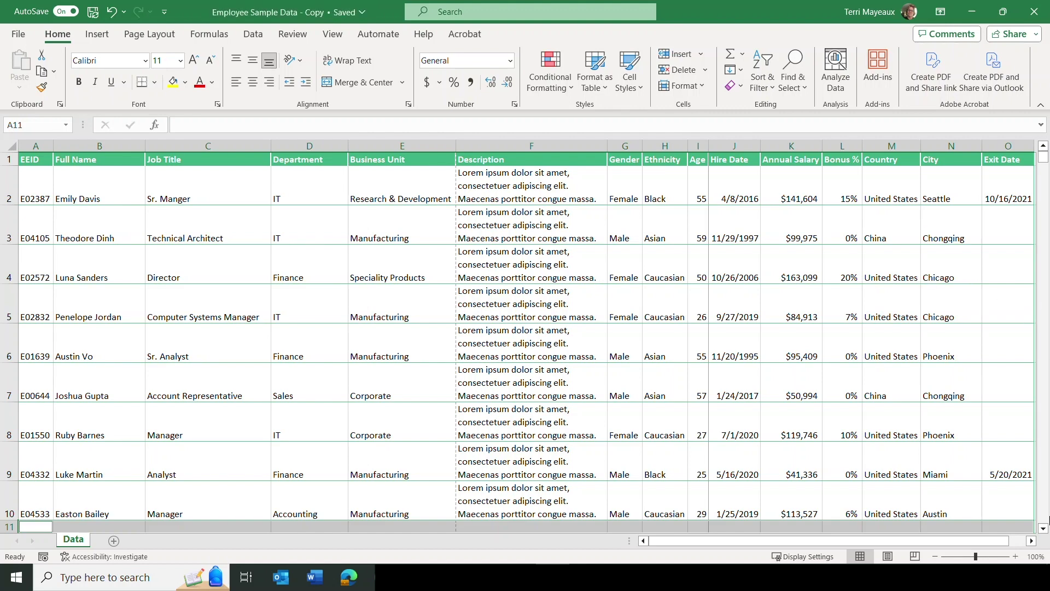
Delete the selected blank cells to remove the empty rows from the employee data.
click(1042, 528)
click(1041, 528)
click(1042, 529)
click(1042, 528)
click(1041, 528)
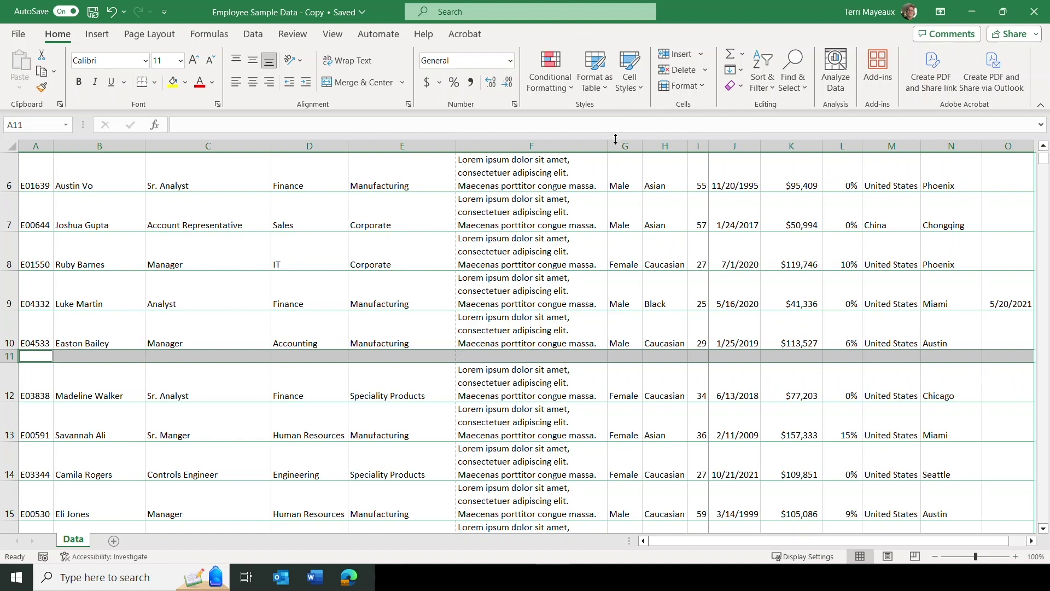
click(705, 71)
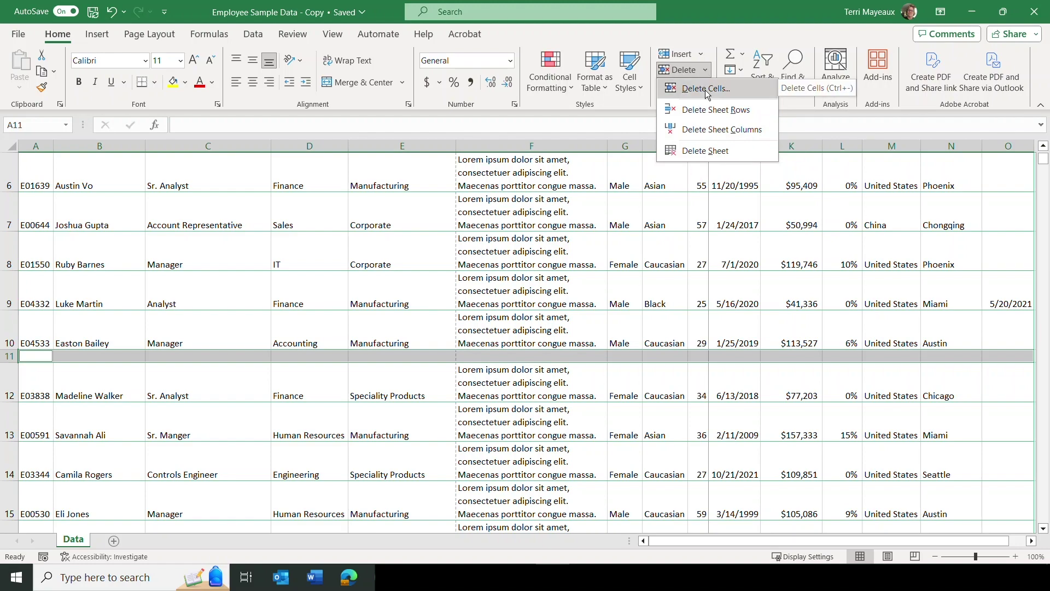
click(705, 90)
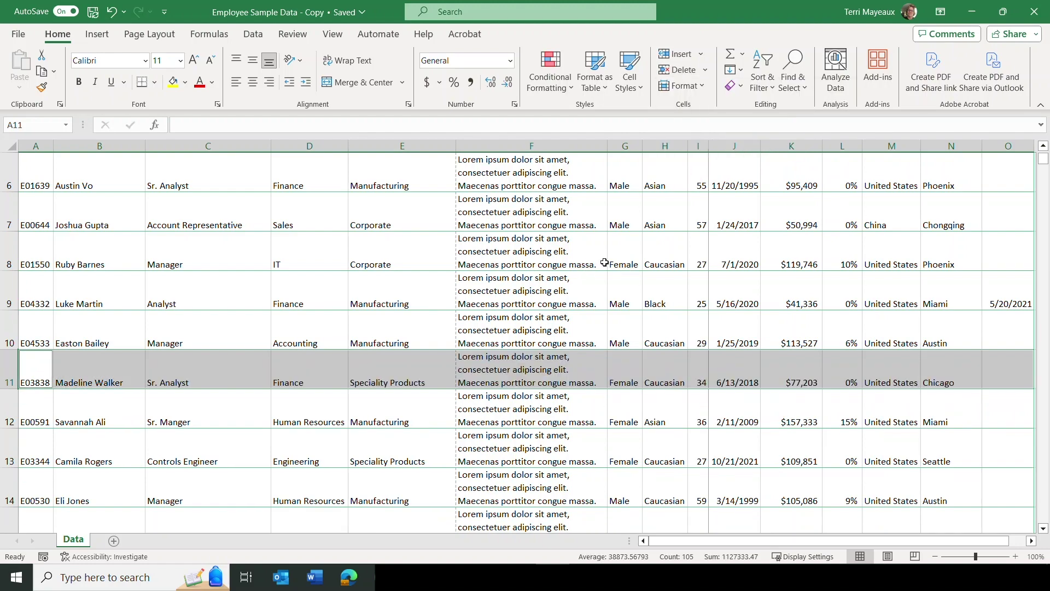
Check the employee data for remaining empty rows and return to the header row.
scroll(1043, 219, down, 2)
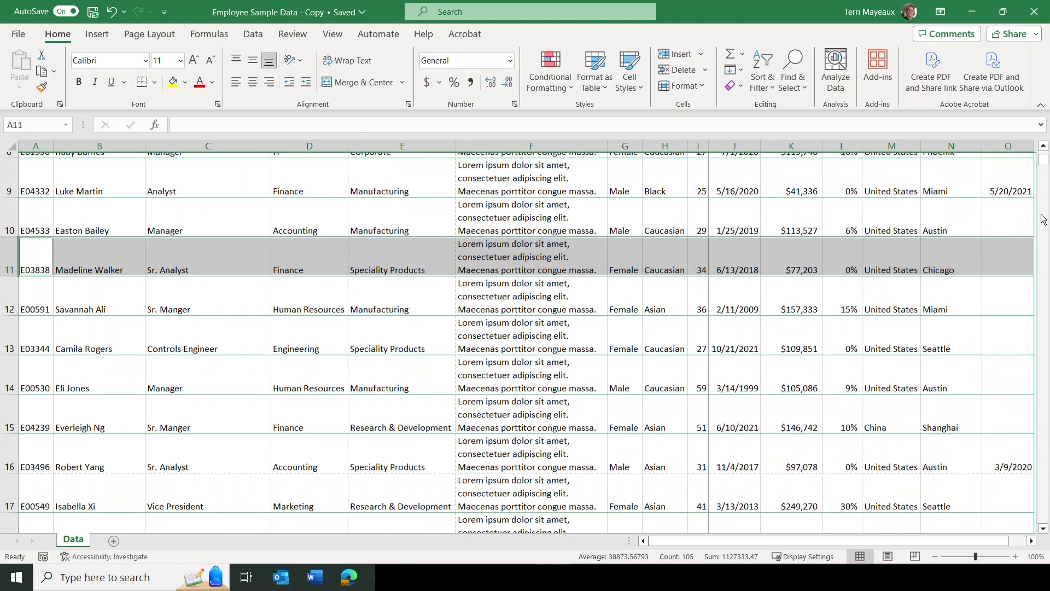
scroll(1042, 219, down, 3)
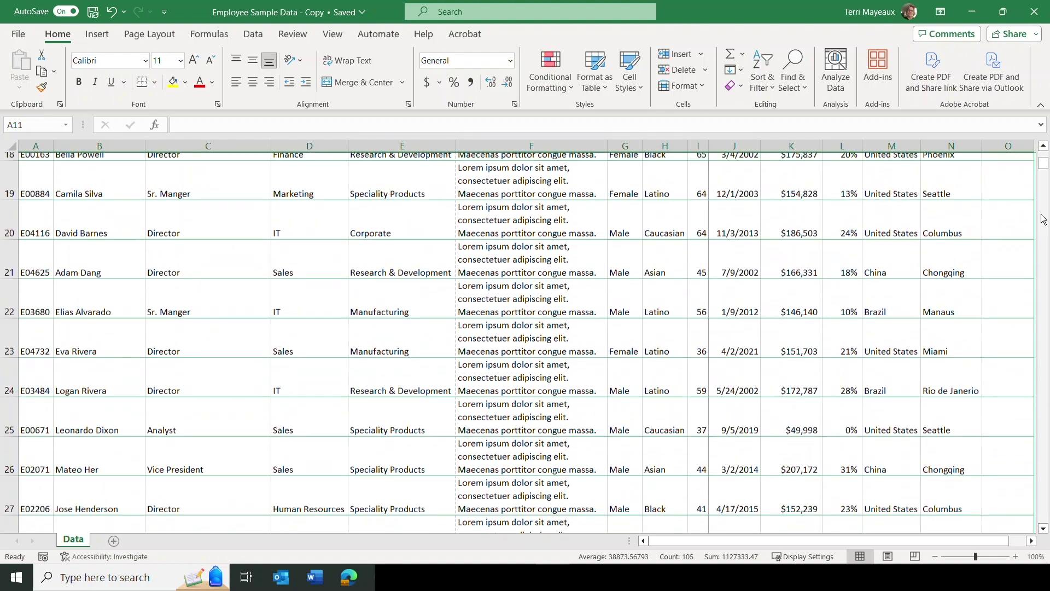
scroll(1043, 219, down, 3)
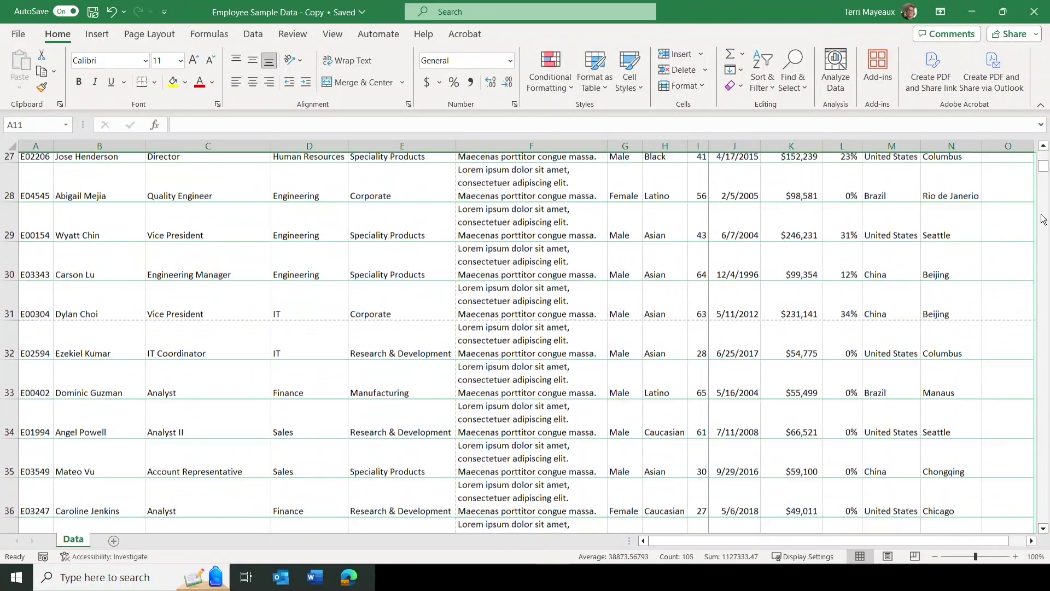
scroll(1043, 219, down, 3)
scroll(1043, 219, up, 6)
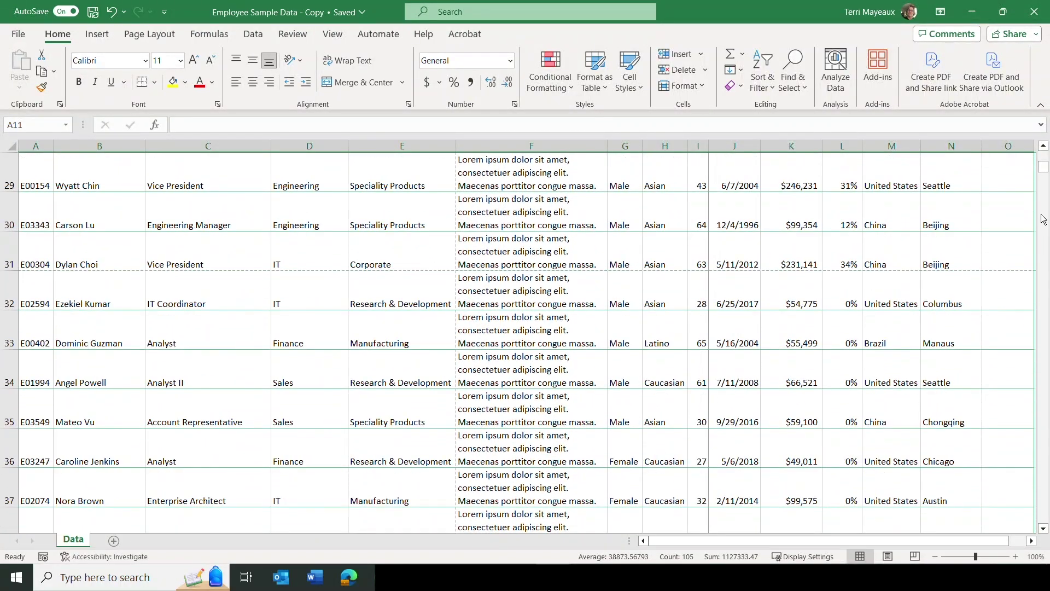
scroll(1043, 218, up, 6)
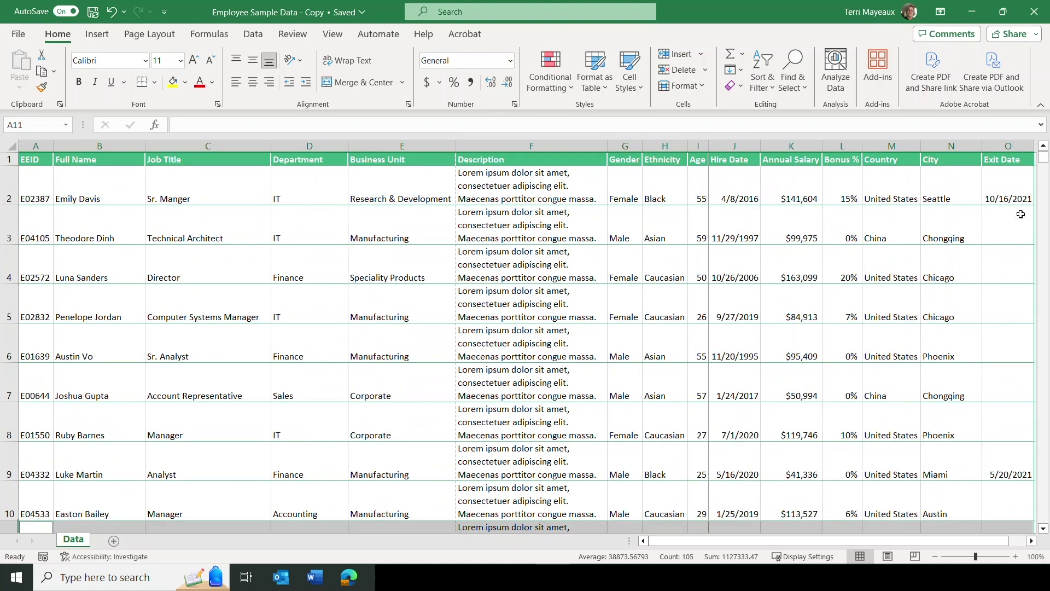
Hide the Annual Salary column in the employee data.
click(46, 184)
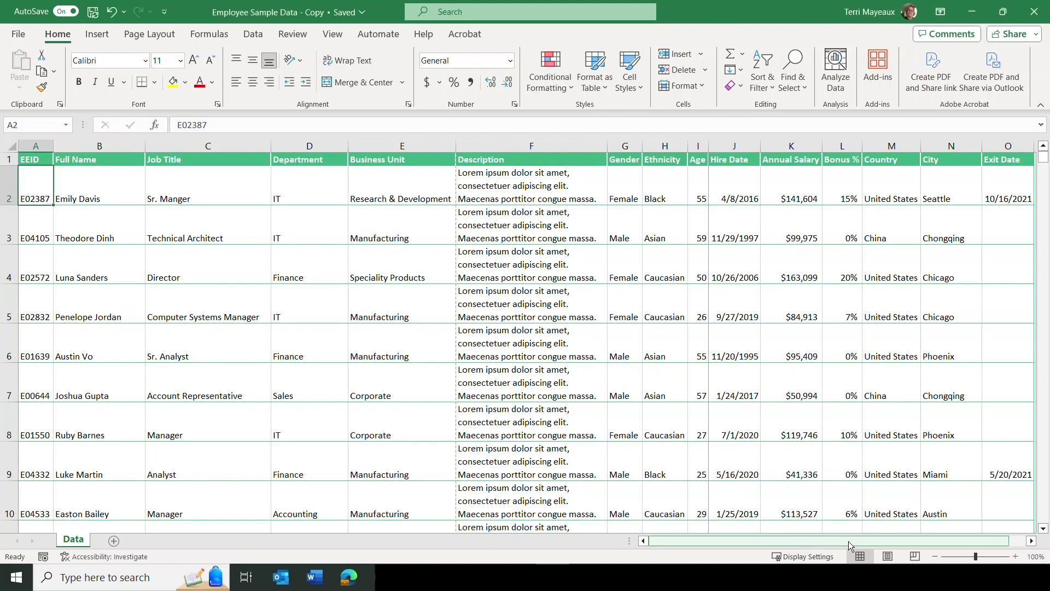
scroll(1003, 540, right, 3)
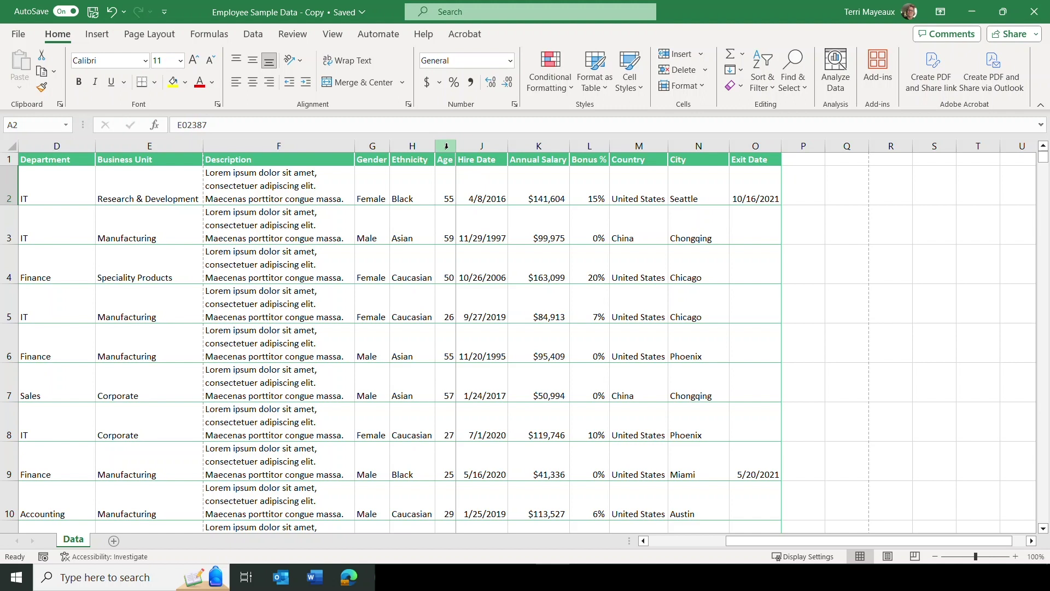
click(538, 146)
right_click(537, 146)
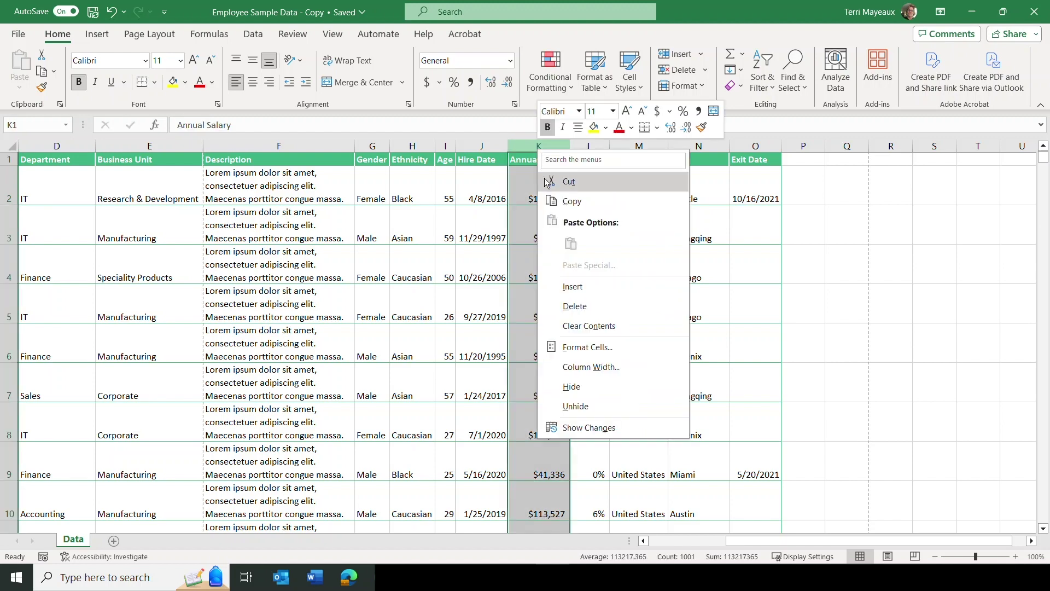
click(581, 388)
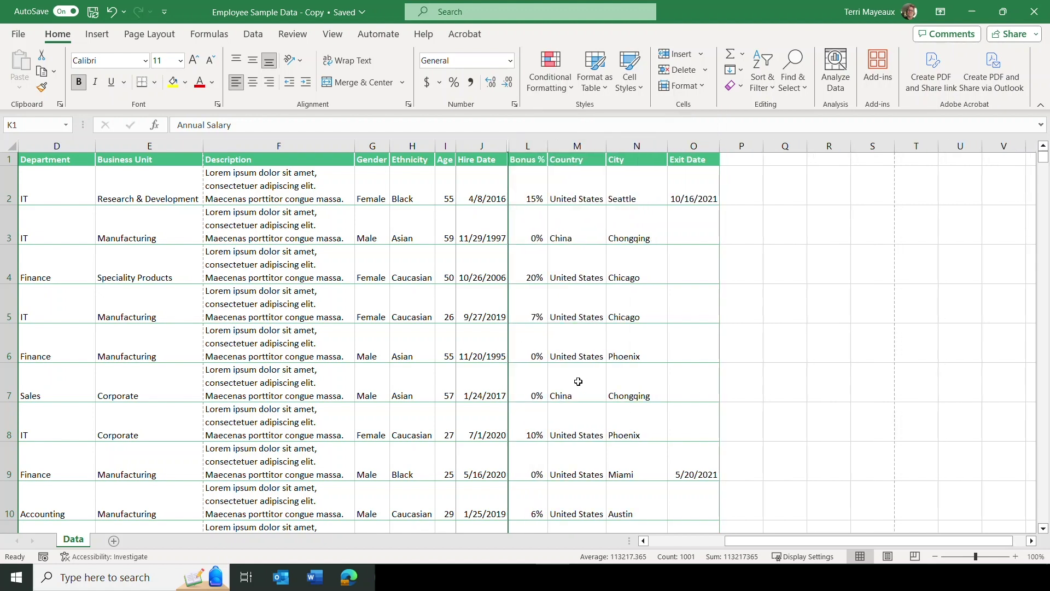
Hide the Bonus % column in the employee data.
click(529, 147)
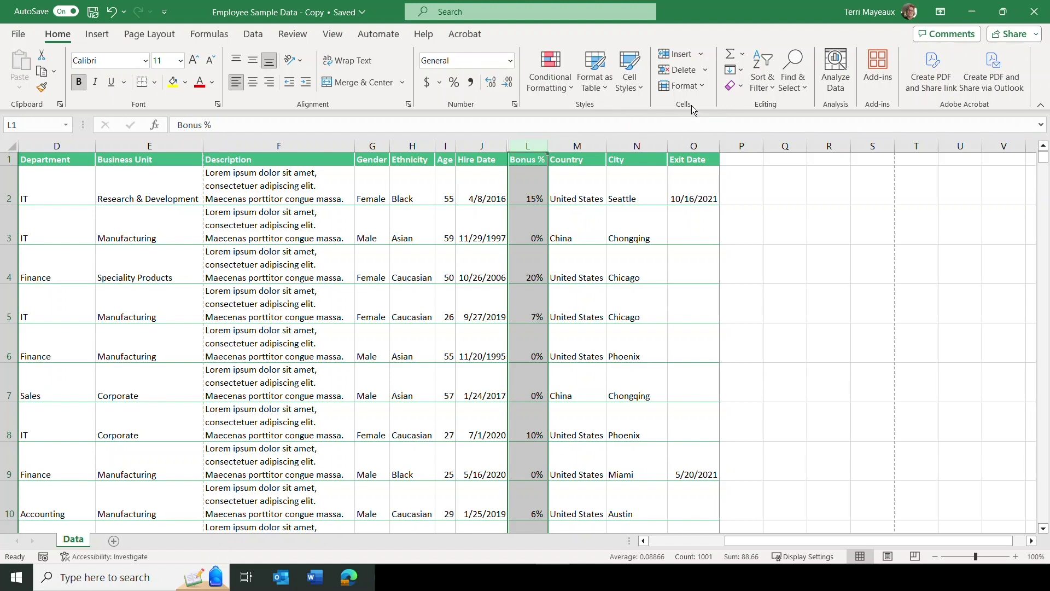
click(704, 87)
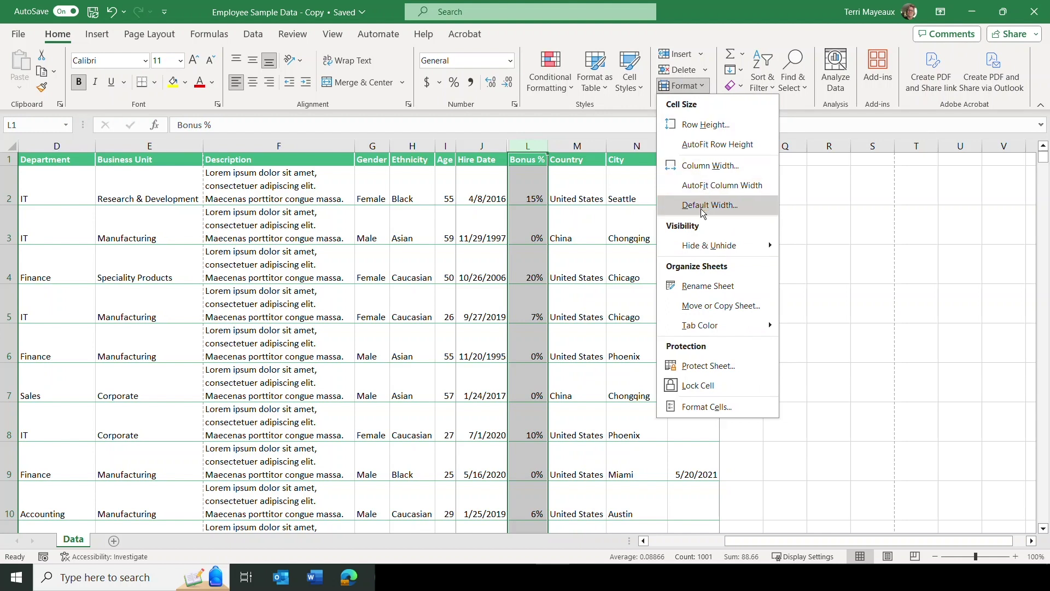
mouse_move(693, 247)
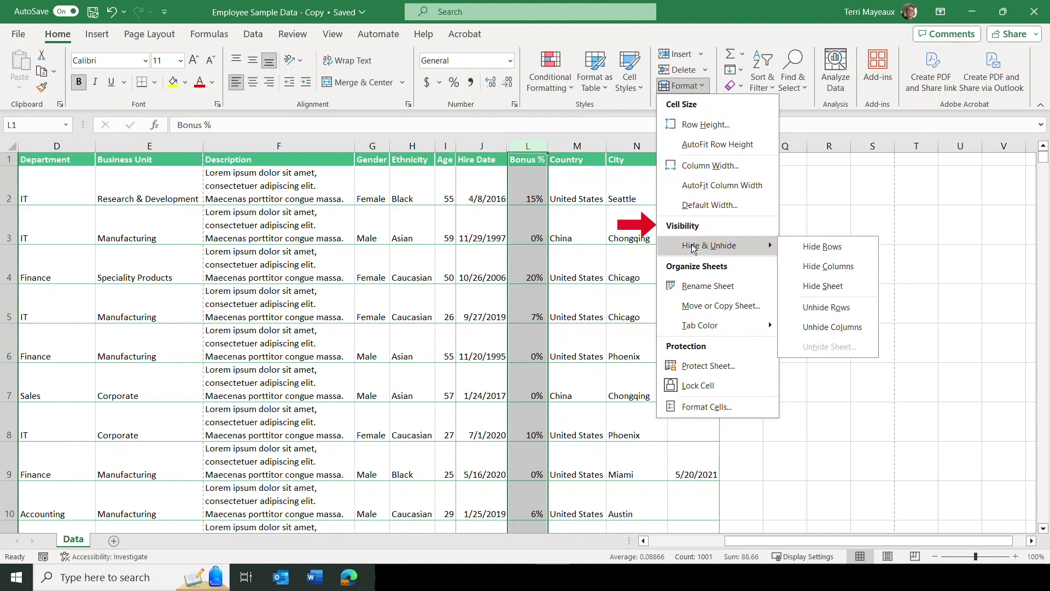
click(830, 267)
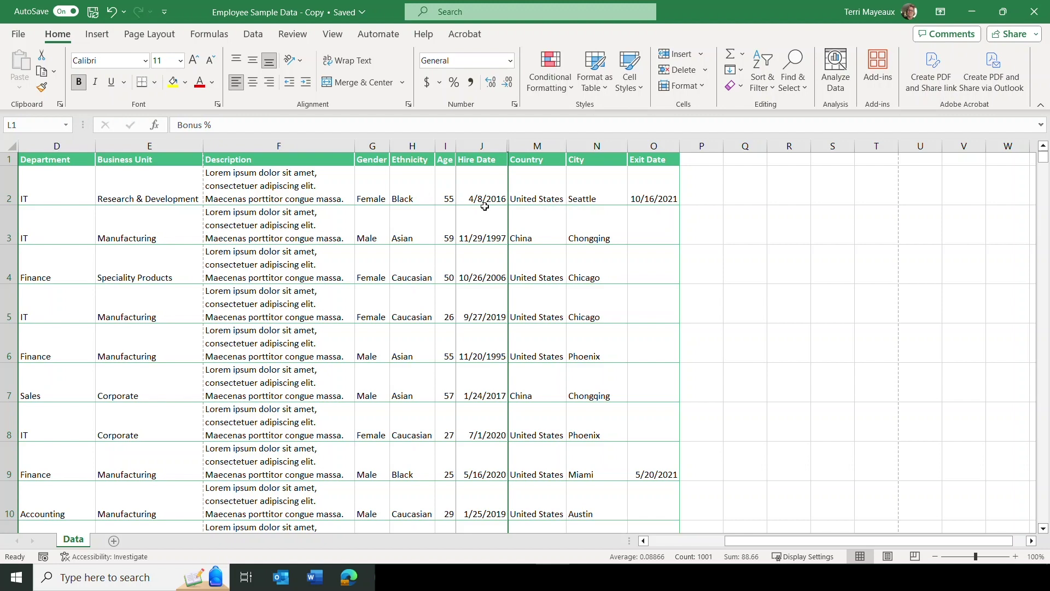
Check how the worksheet with the hidden columns will print, and return to the sheet.
click(18, 33)
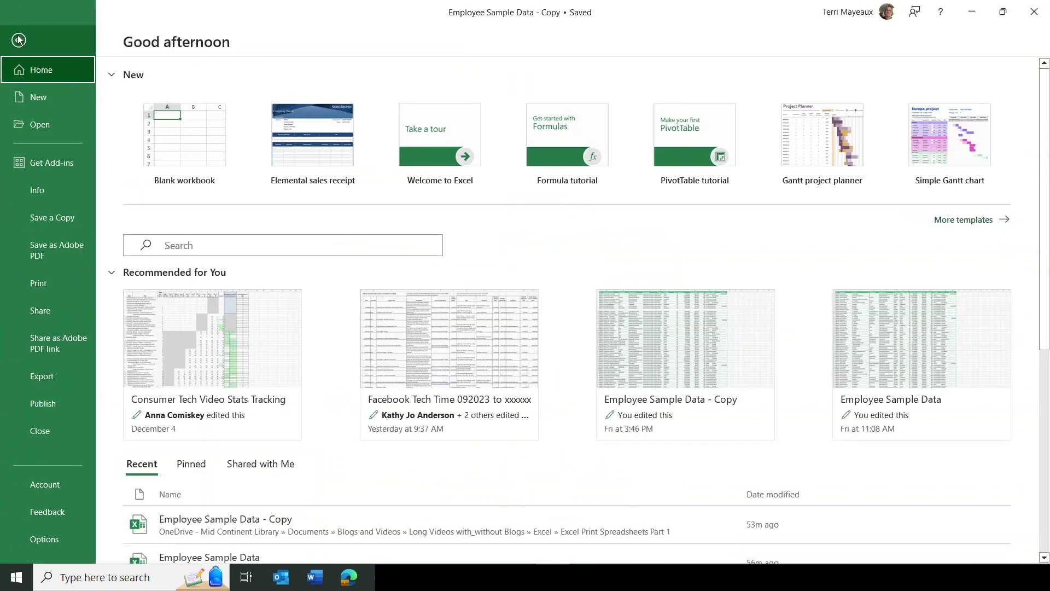
click(42, 281)
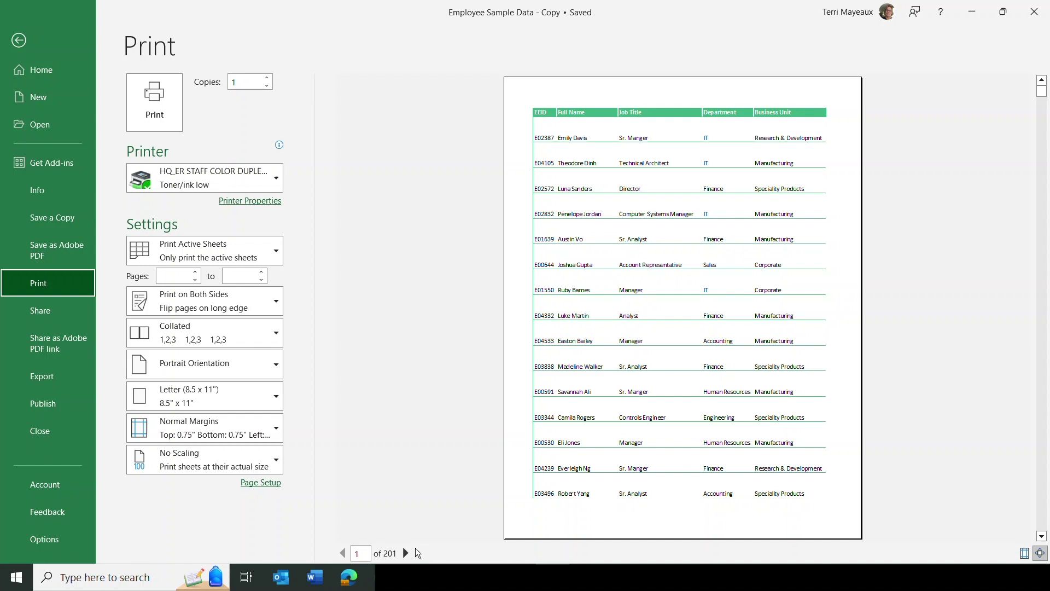
click(19, 40)
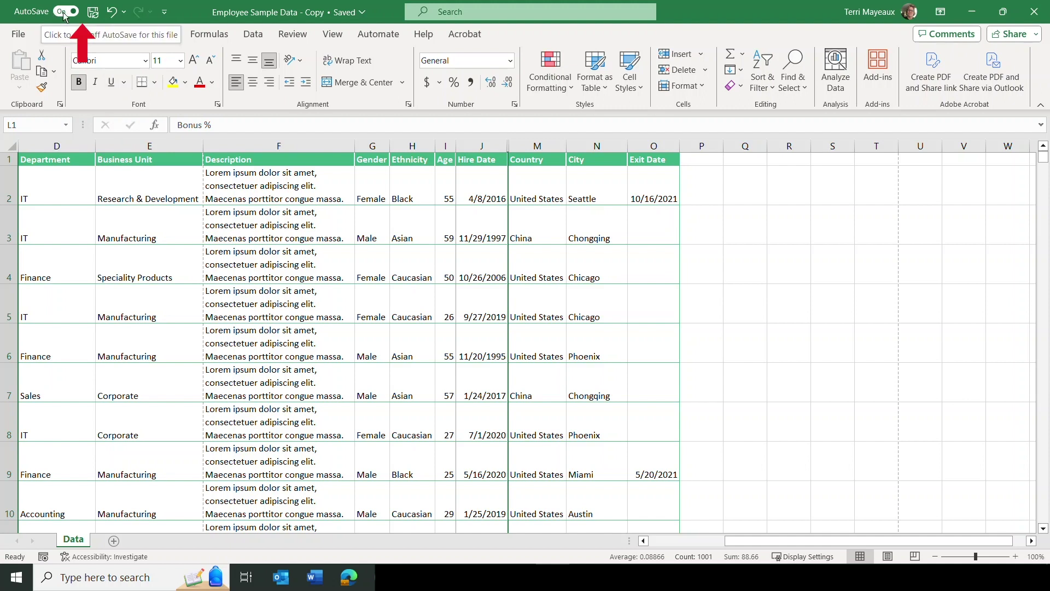
Add the Print Preview and Print command to the Quick Access Toolbar and try it out.
click(165, 14)
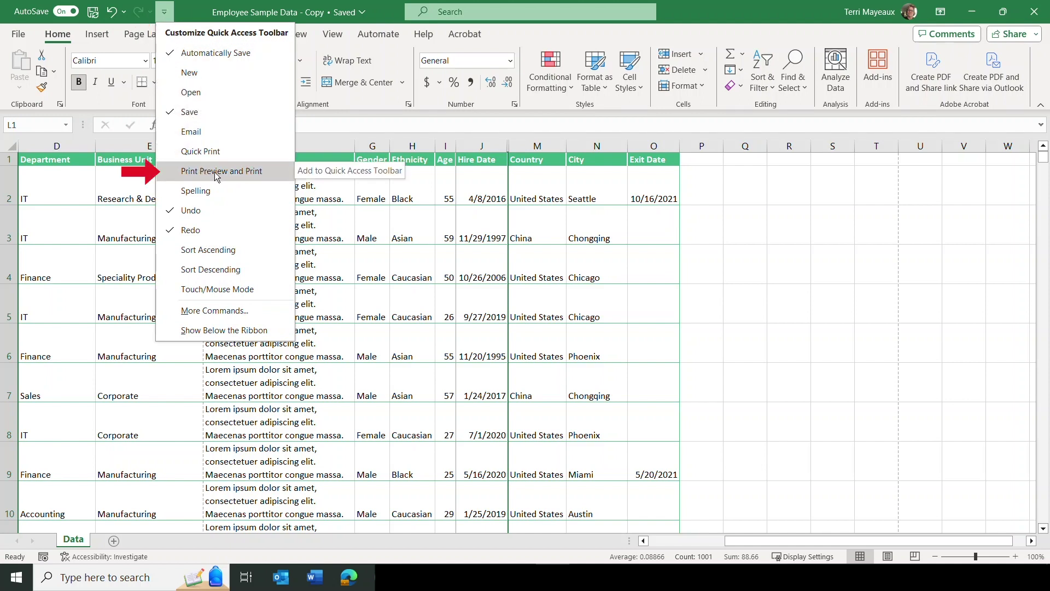
click(217, 176)
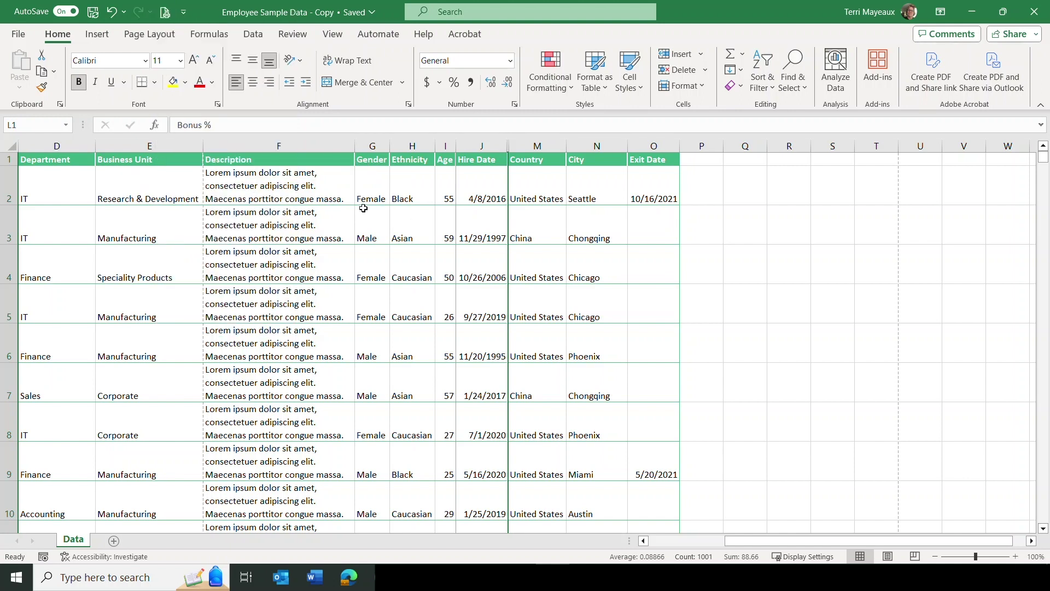
click(166, 13)
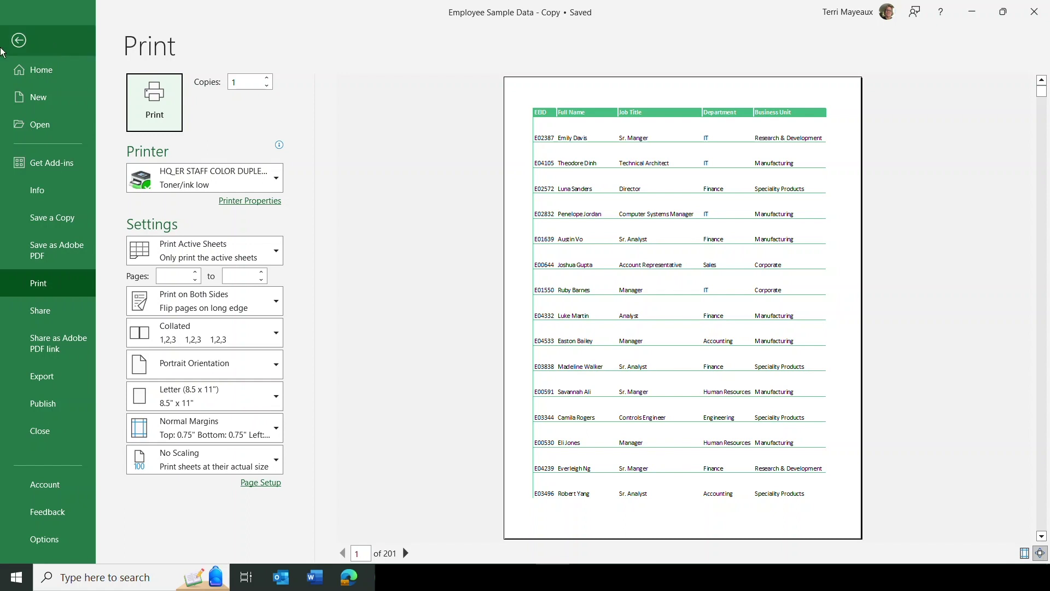
click(20, 41)
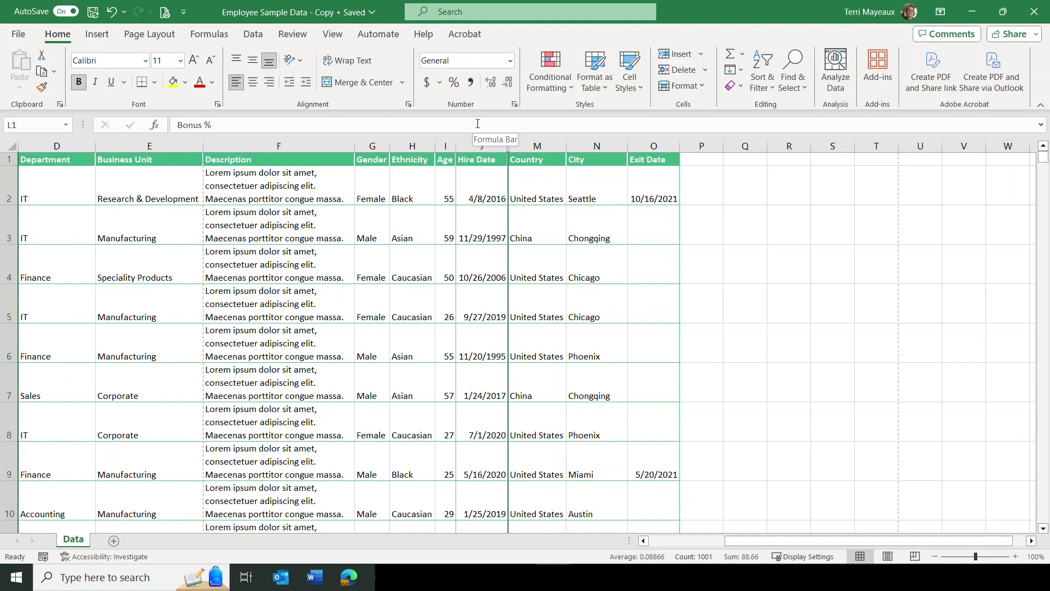
Top-align the contents of all cells in the worksheet, comparing the result with bottom alignment.
key(ctrl+Home)
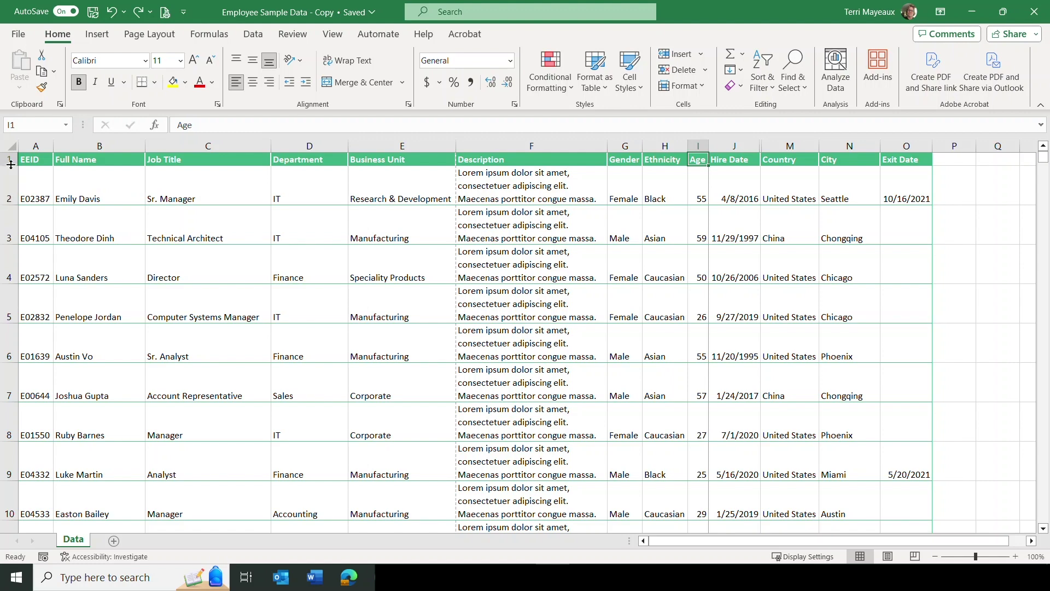
click(12, 146)
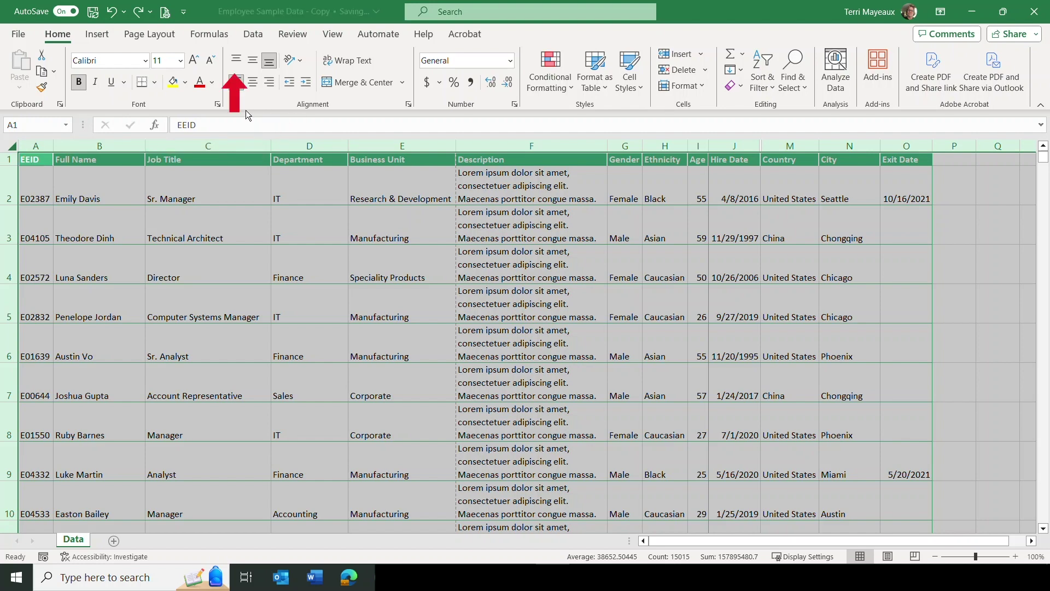
click(235, 61)
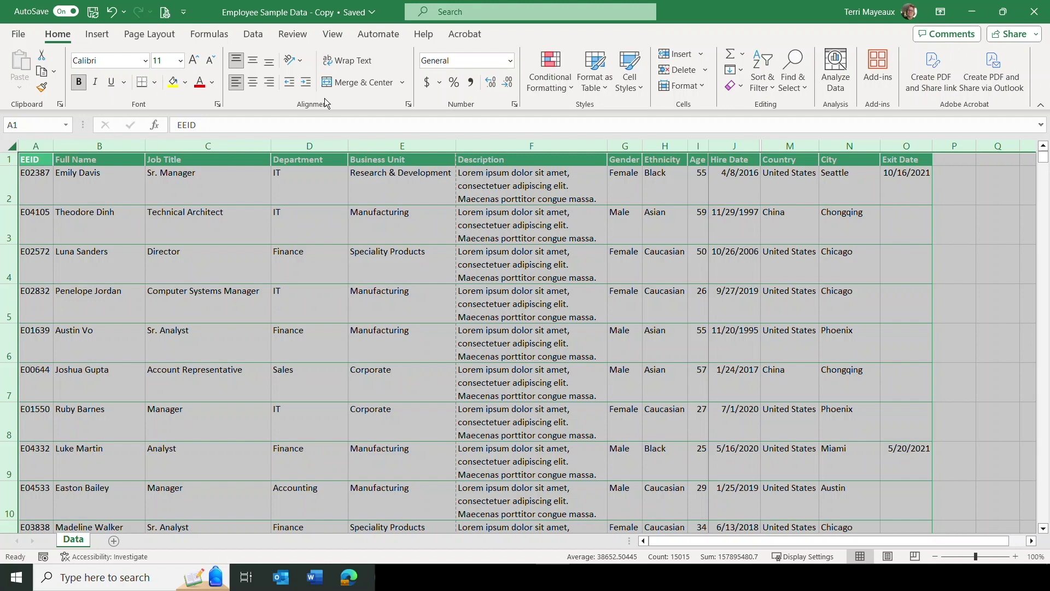
click(269, 61)
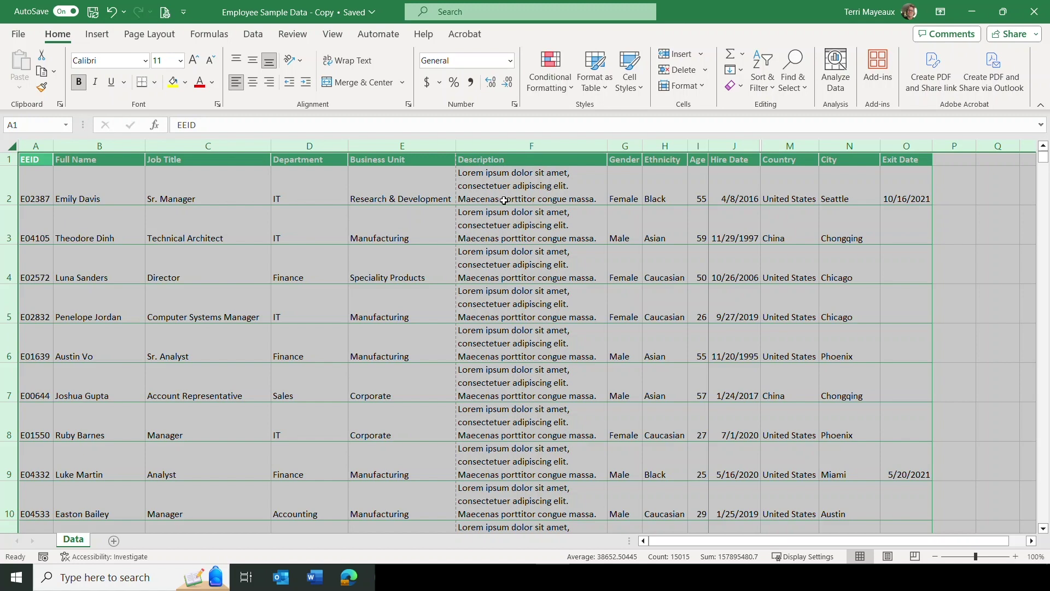
click(236, 55)
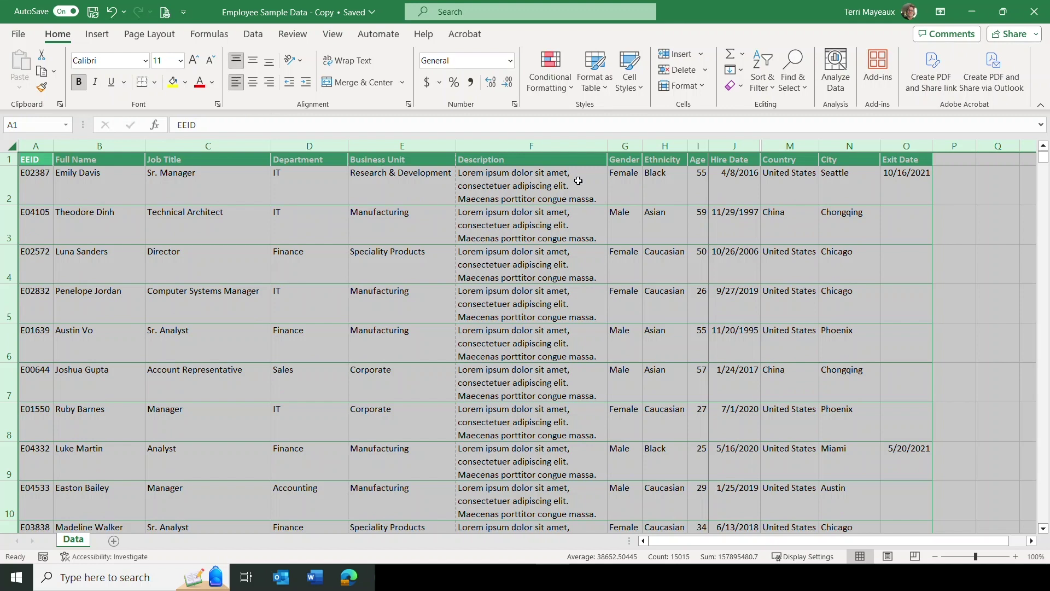
click(42, 191)
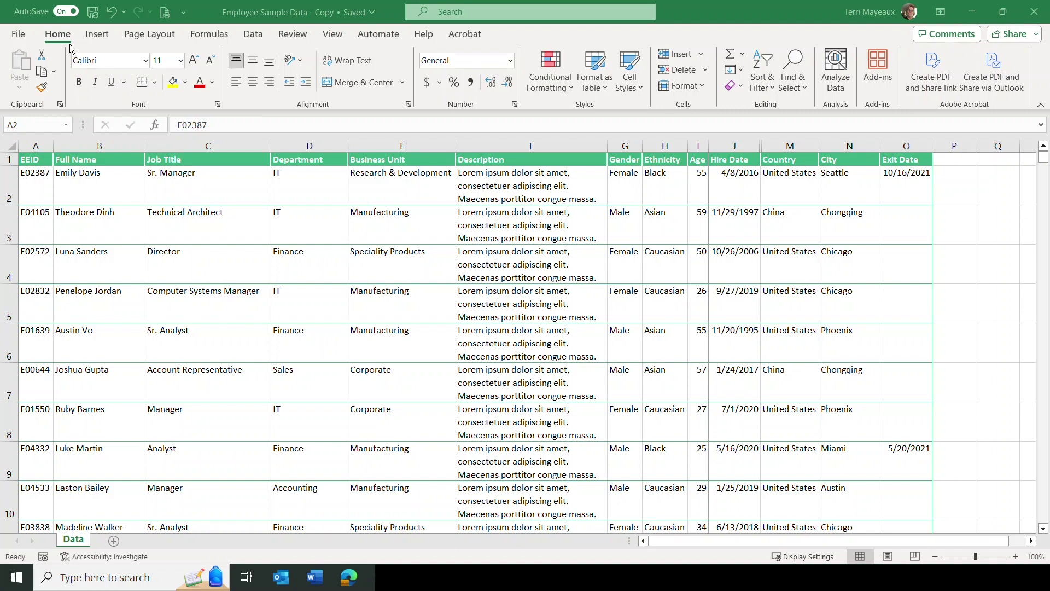
Set the page margins of the worksheet to the Narrow preset.
click(145, 38)
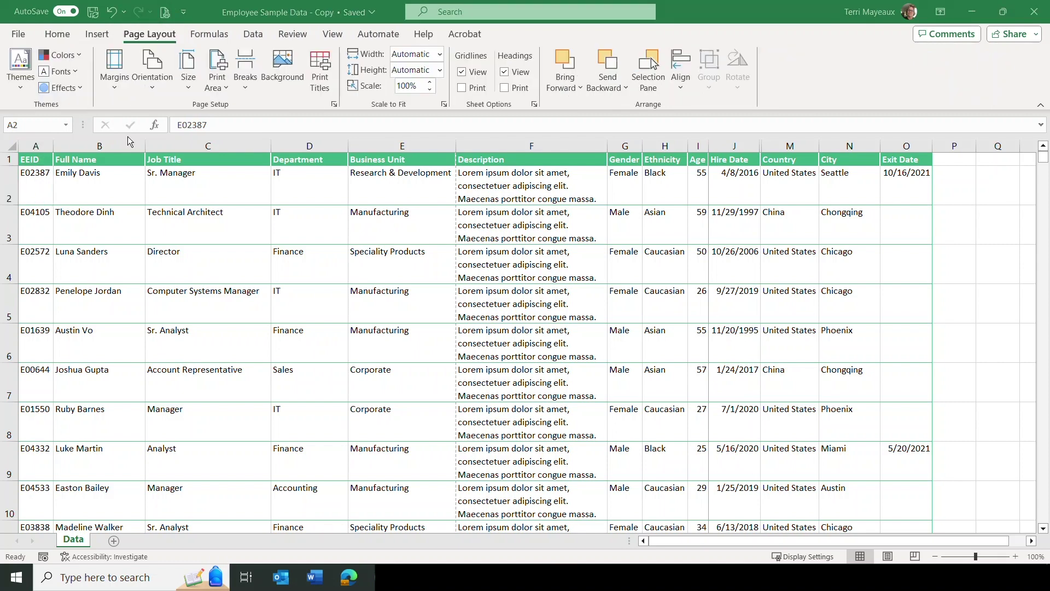
mouse_move(94, 48)
mouse_down()
mouse_move(119, 104)
mouse_move(346, 115)
mouse_up()
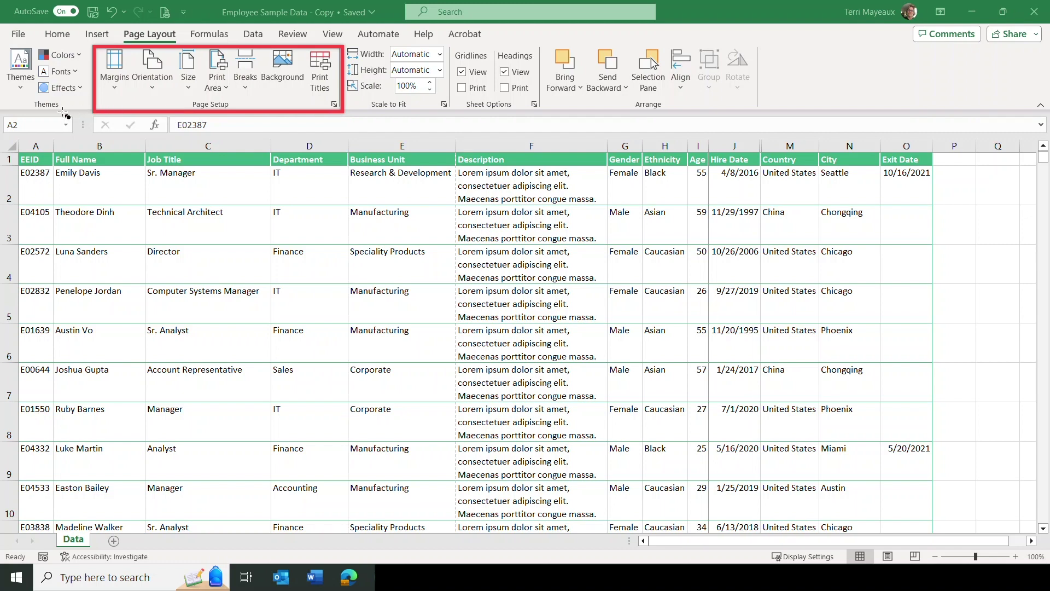
click(115, 83)
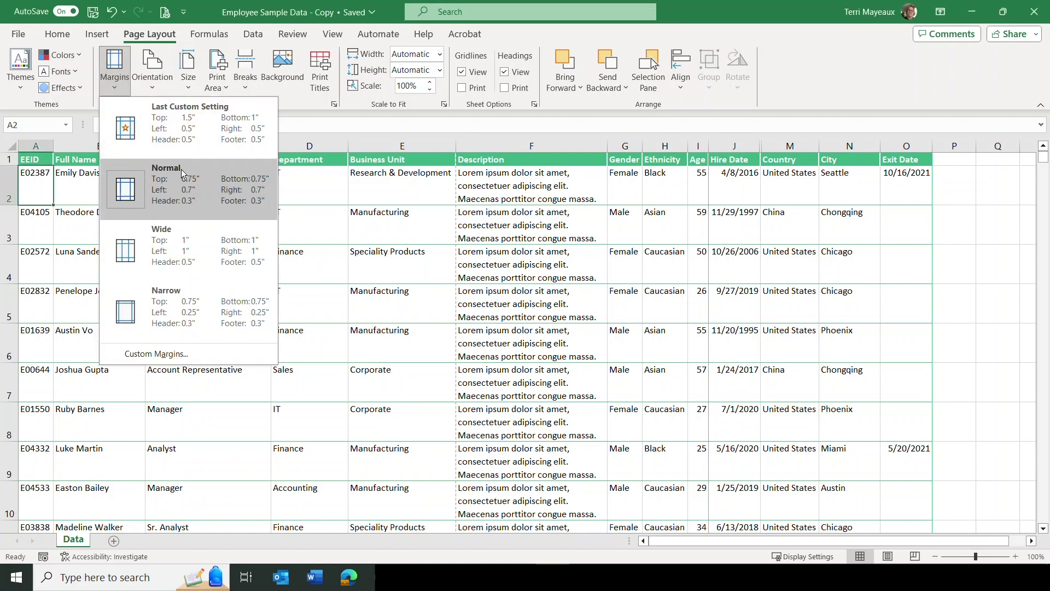
click(199, 306)
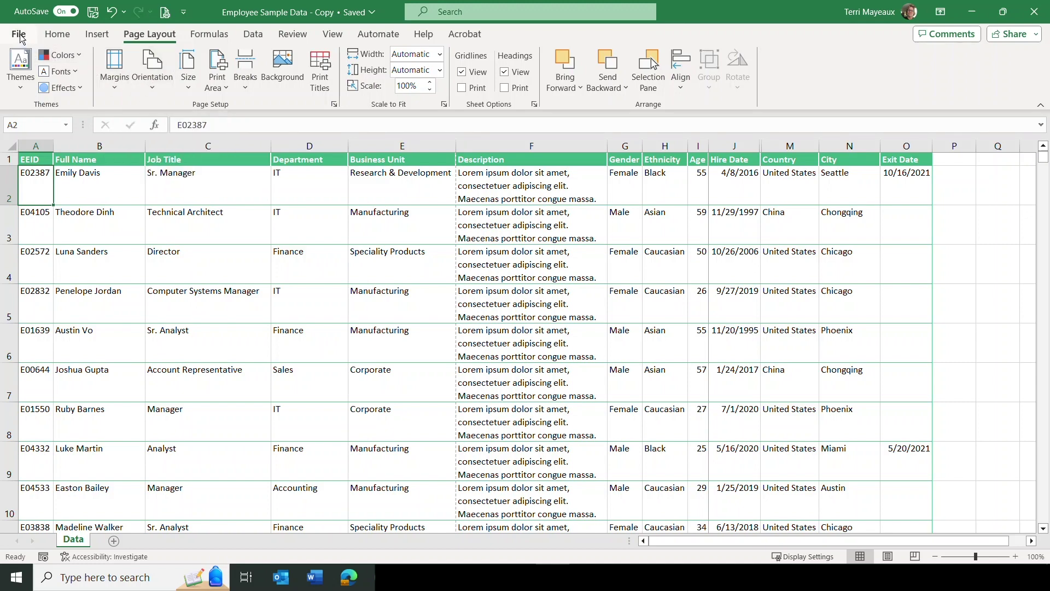
Review the first four pages of the print preview with the narrow margins, and return to the worksheet.
click(165, 13)
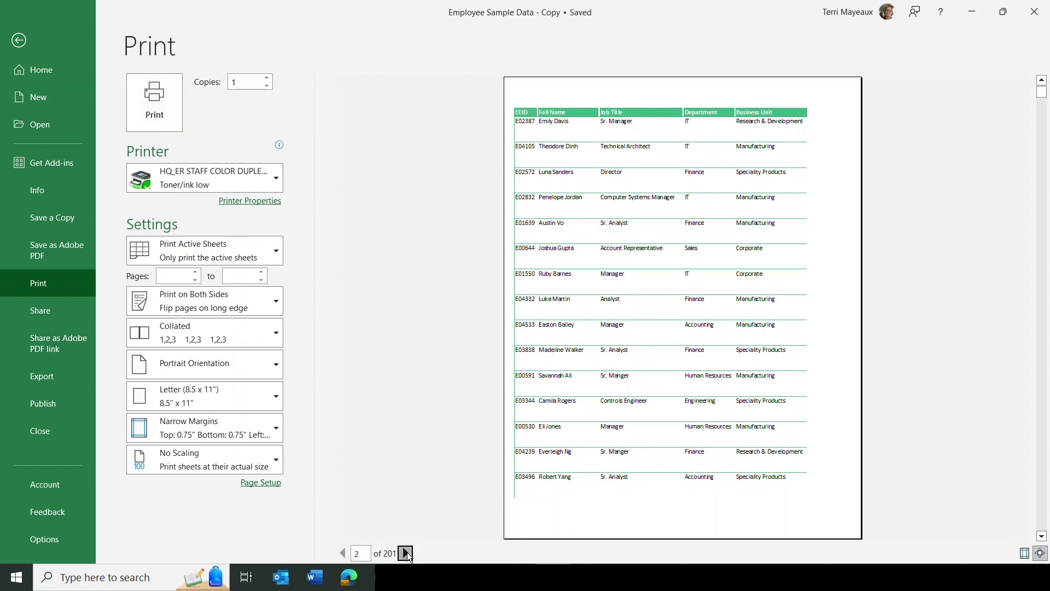
click(406, 552)
click(405, 553)
click(406, 553)
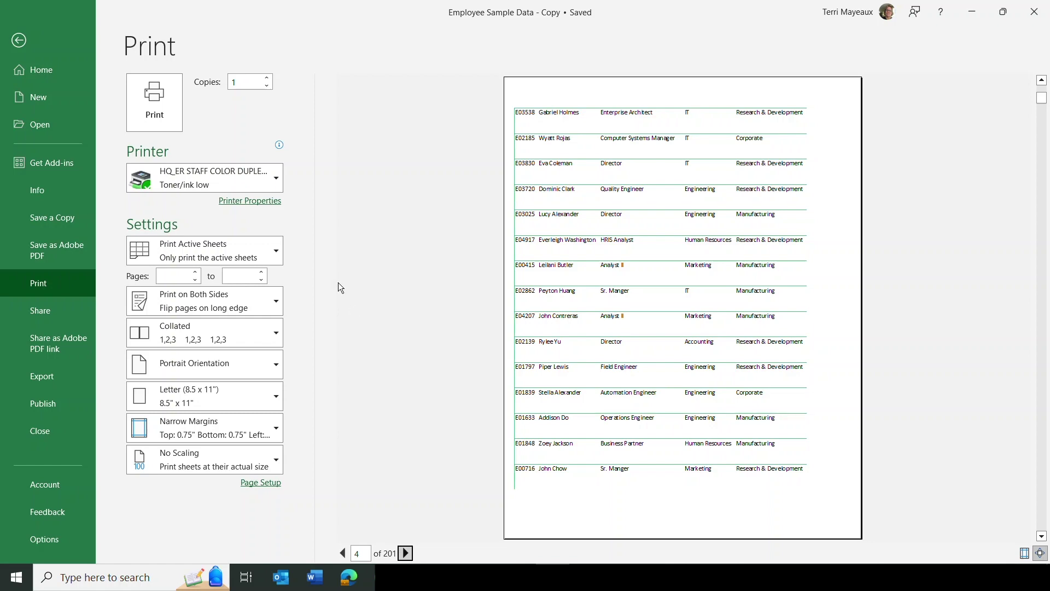
click(19, 41)
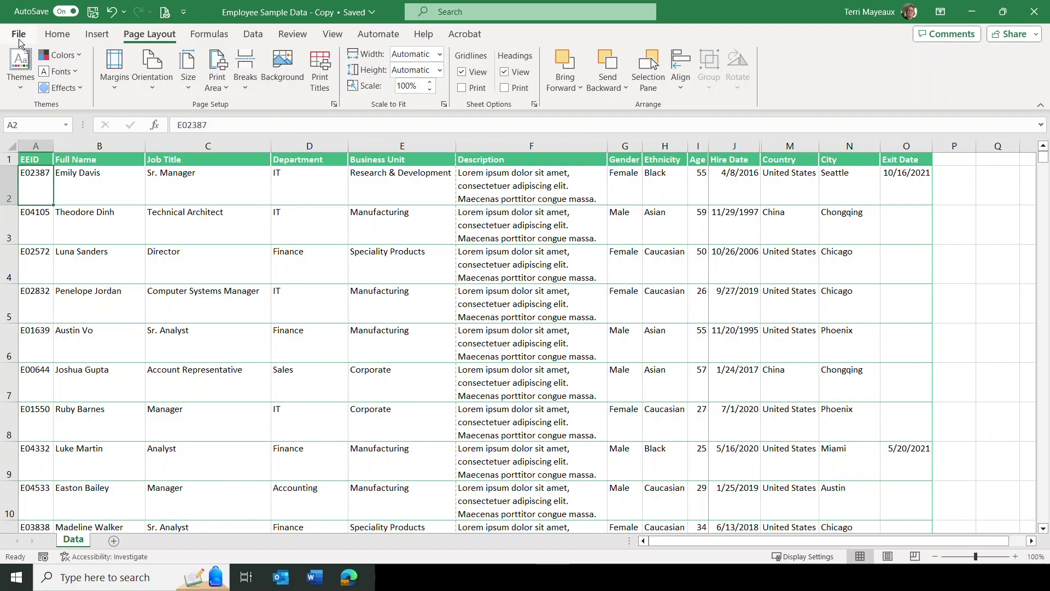
Set the page to Landscape orientation on Letter (8.5 x 11") paper and open the print preview.
click(152, 88)
click(174, 143)
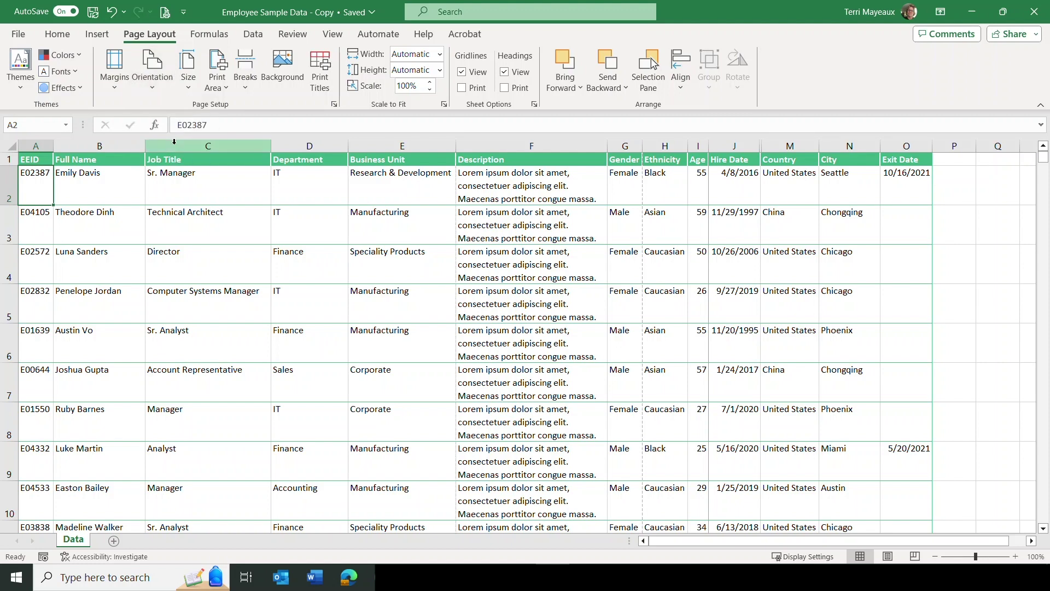
click(189, 87)
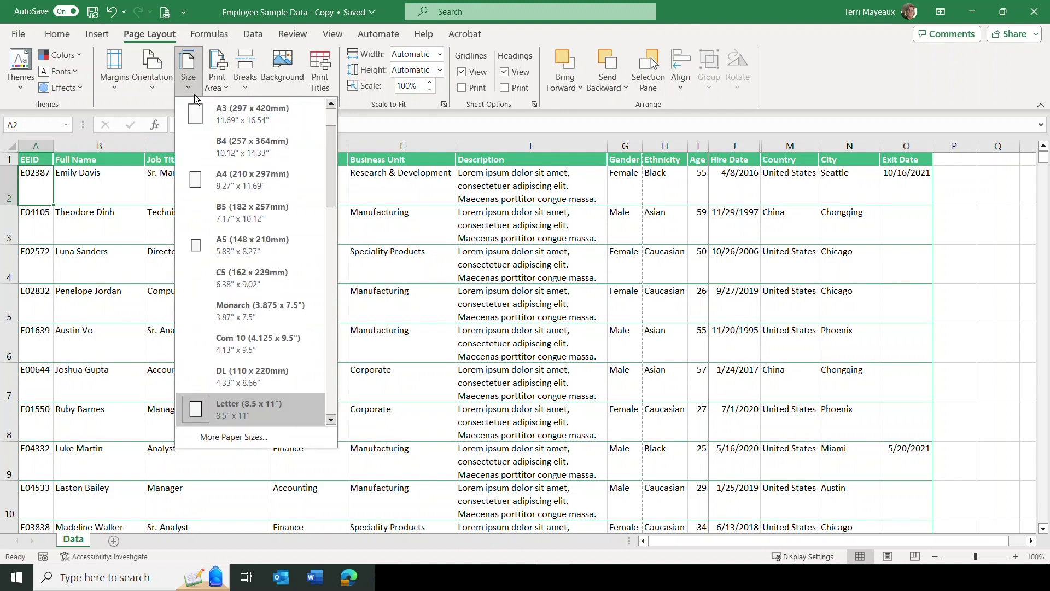
drag(328, 178, 332, 216)
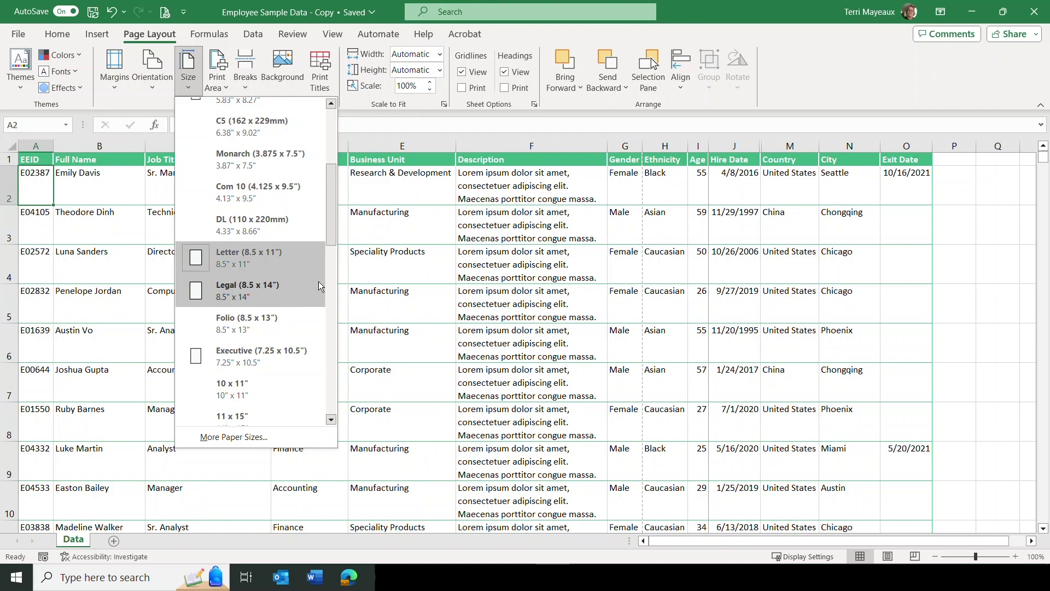
drag(329, 229, 329, 270)
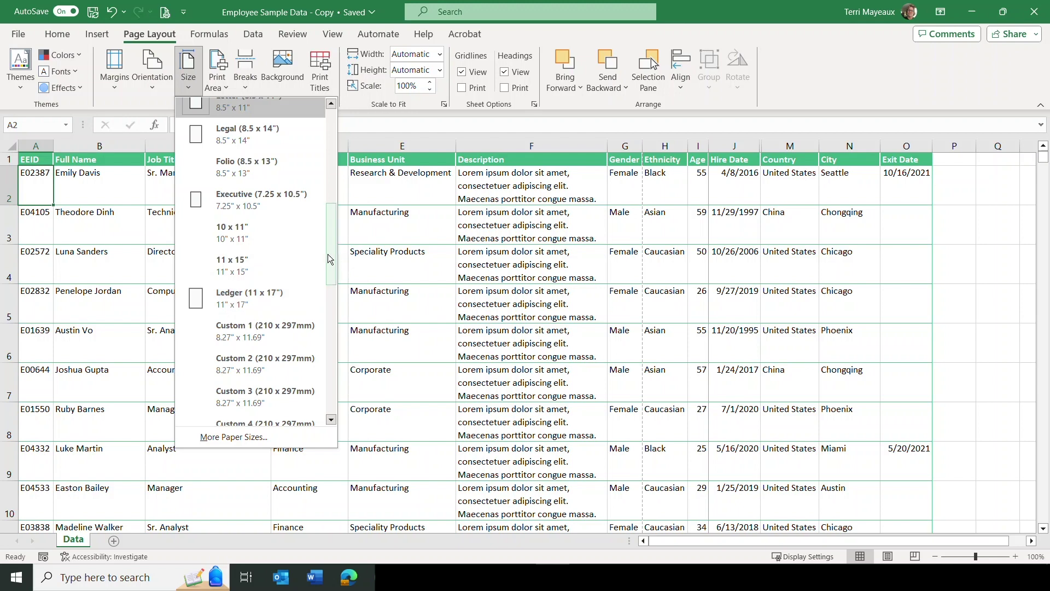
scroll(230, 332, up, 3)
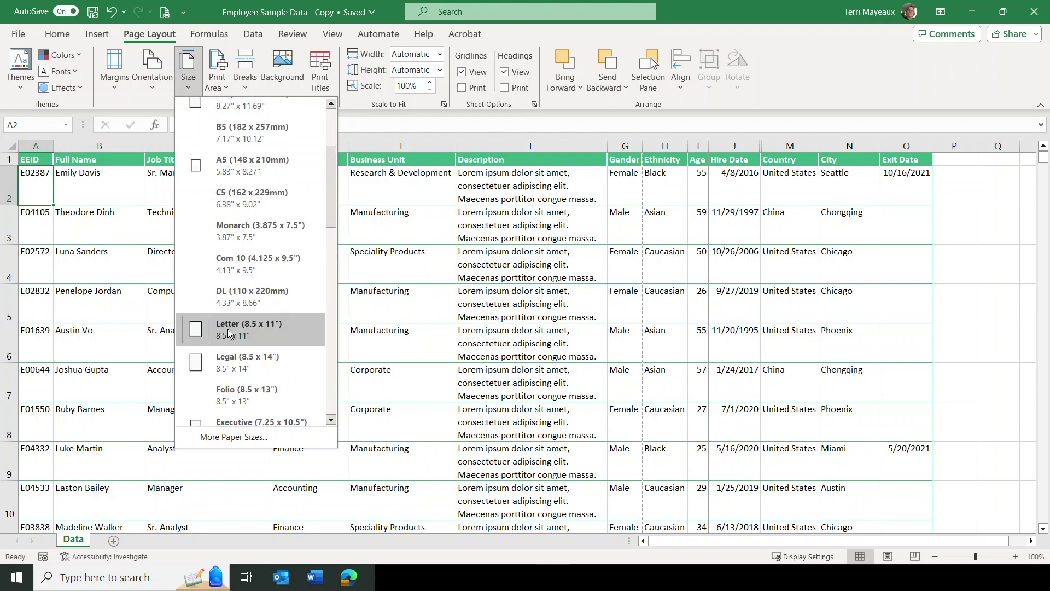
click(229, 329)
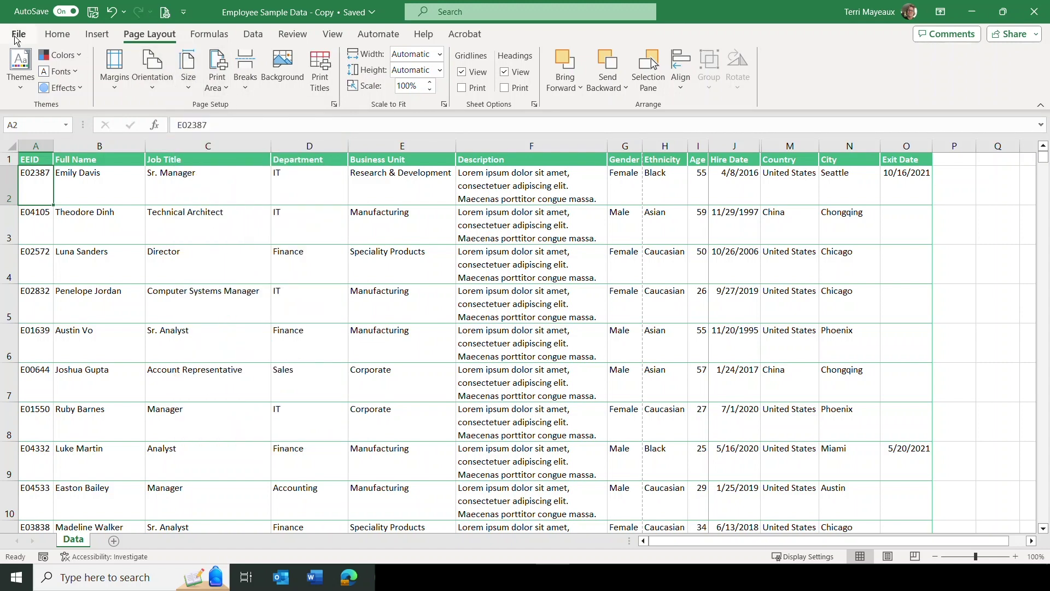
click(163, 13)
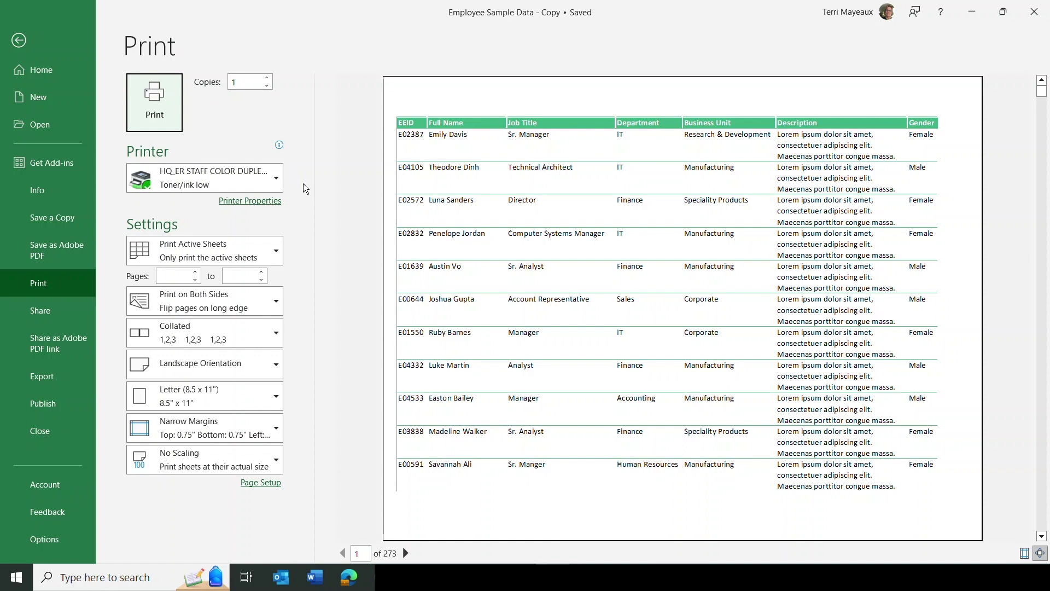
Page through the print preview of the landscape layout, jump deep into the later pages, and return to the worksheet.
click(405, 552)
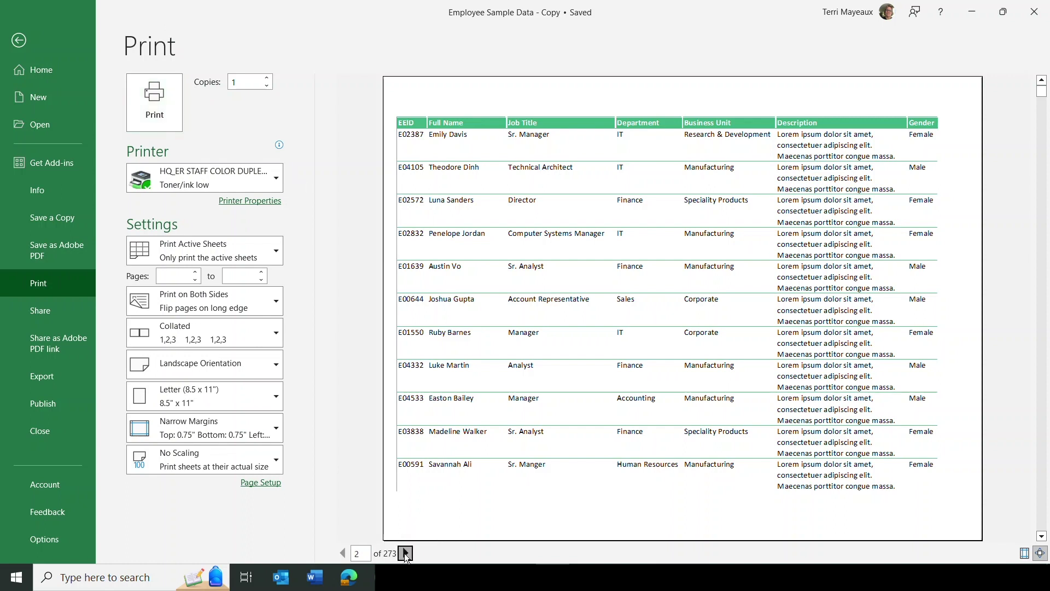
click(404, 553)
click(404, 553)
click(405, 552)
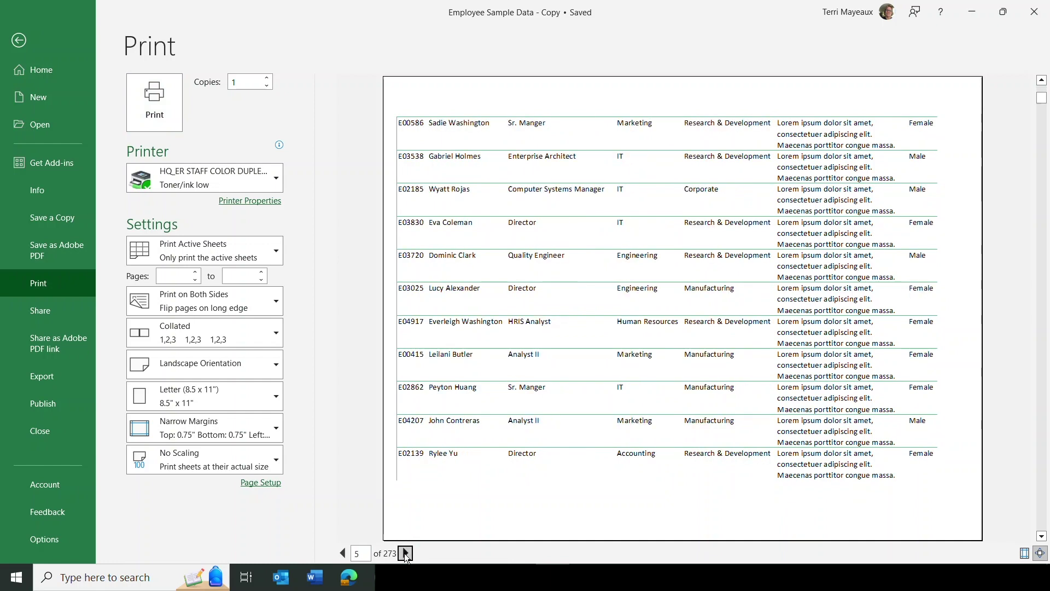
drag(1041, 107, 1042, 295)
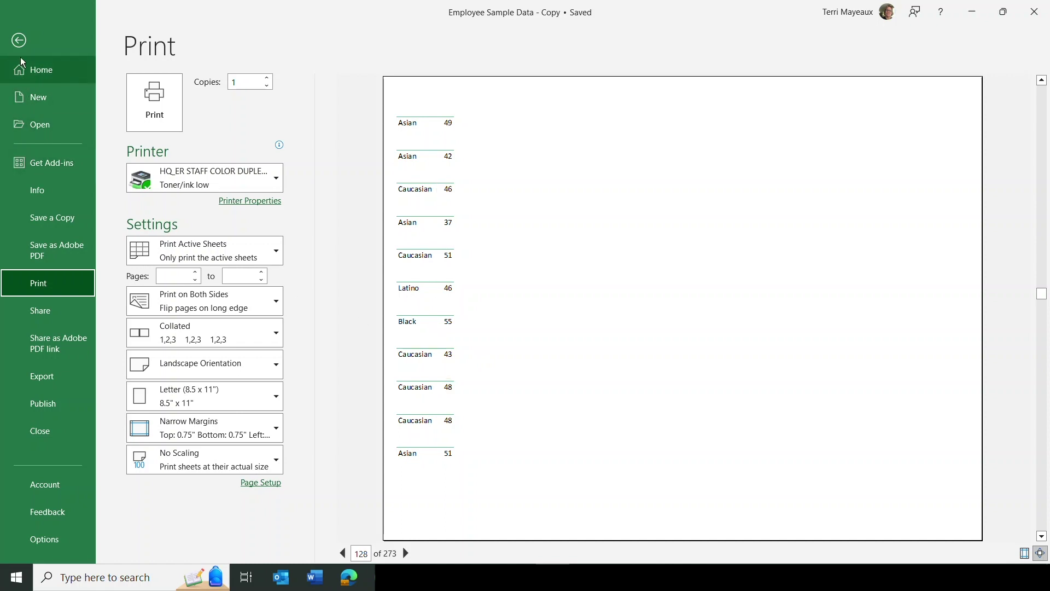
click(19, 41)
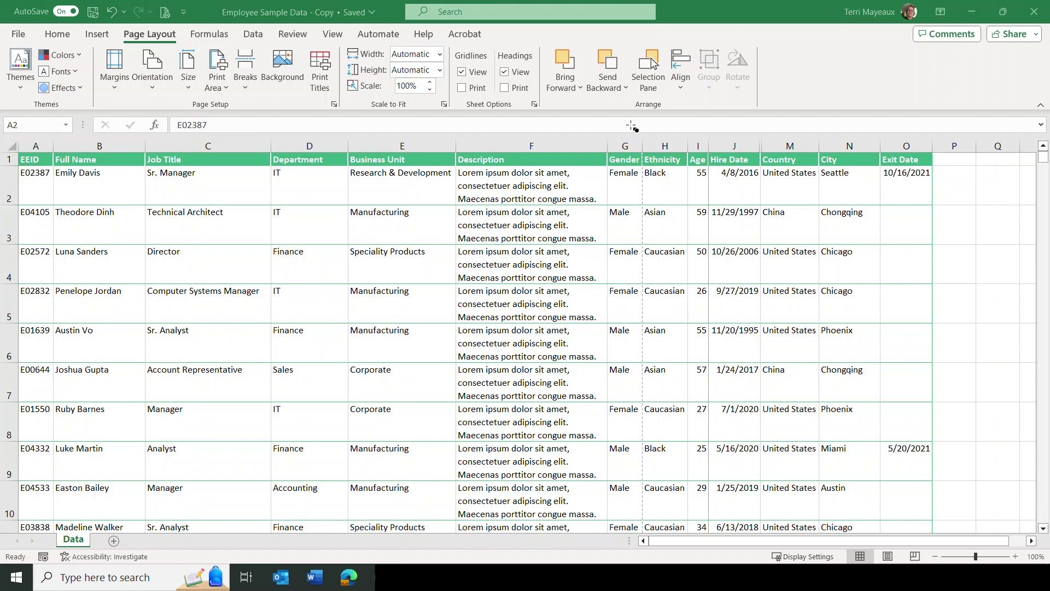
drag(639, 150, 663, 252)
click(246, 88)
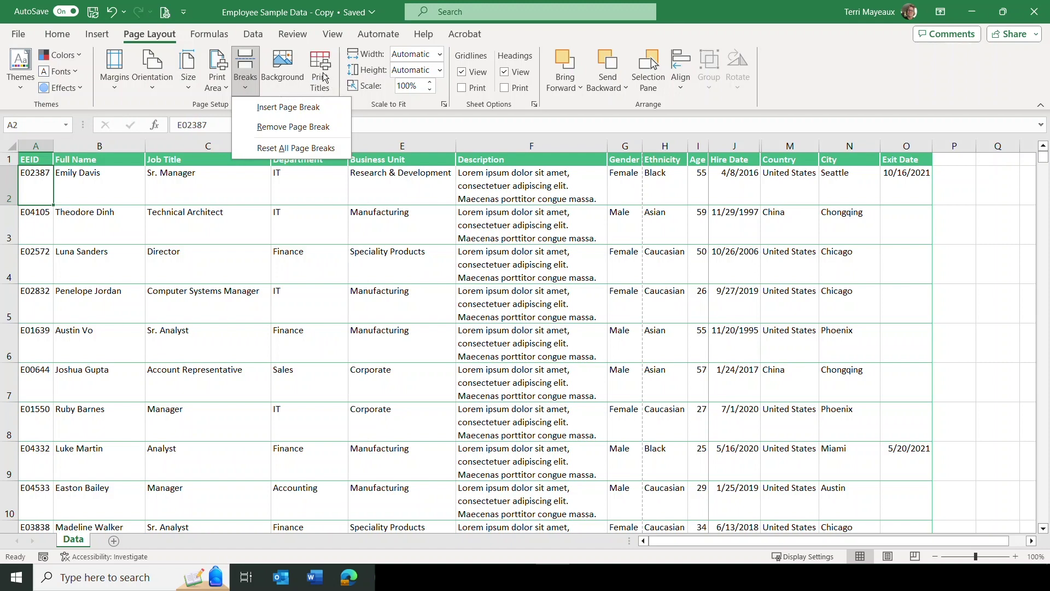
click(380, 116)
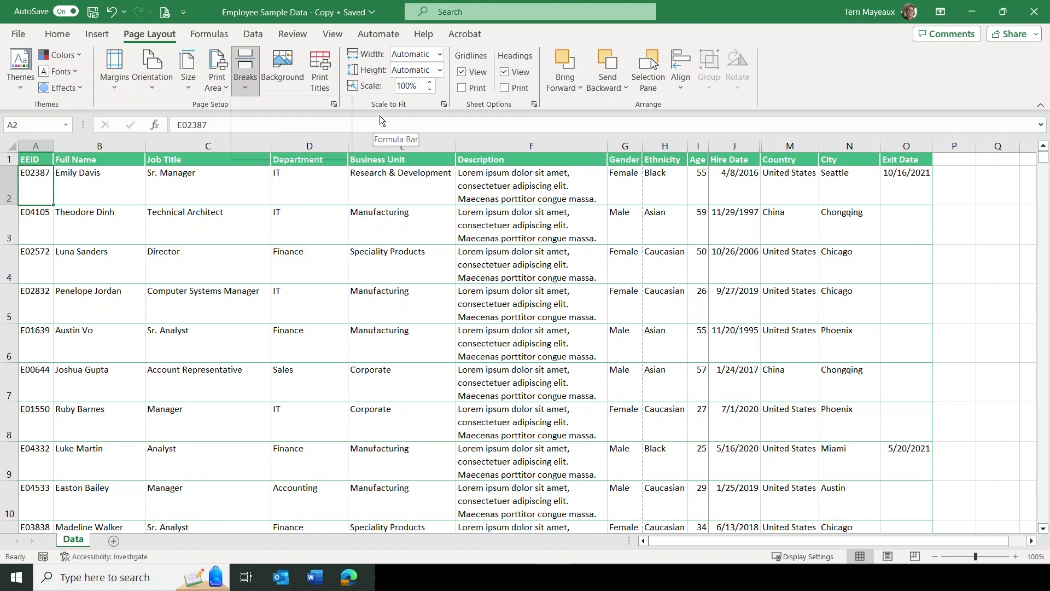
Compare the column headings on pages 1 and 2 of the print preview, and return to the worksheet.
click(165, 13)
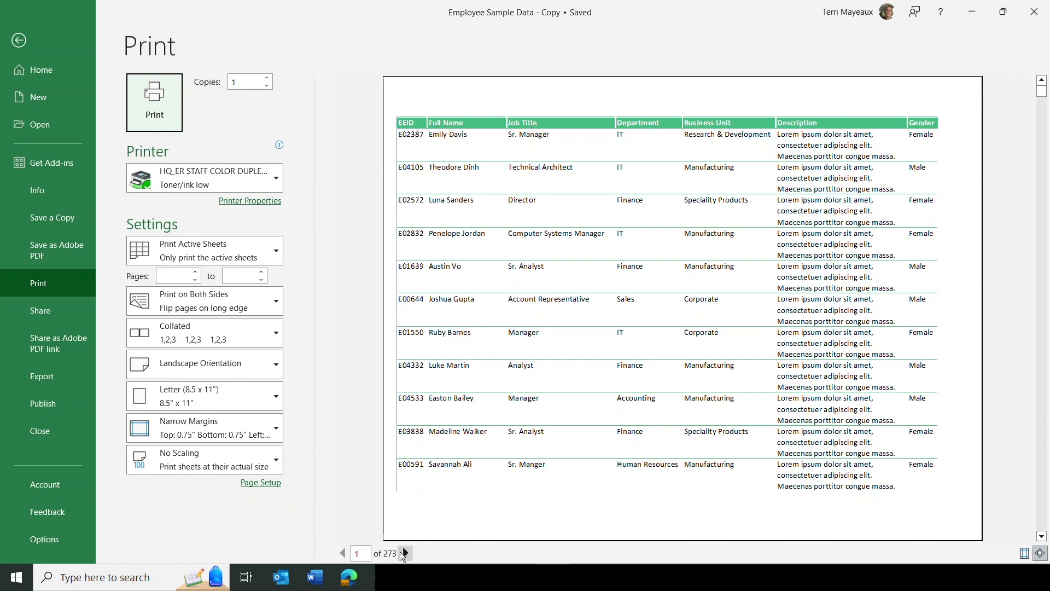
click(405, 554)
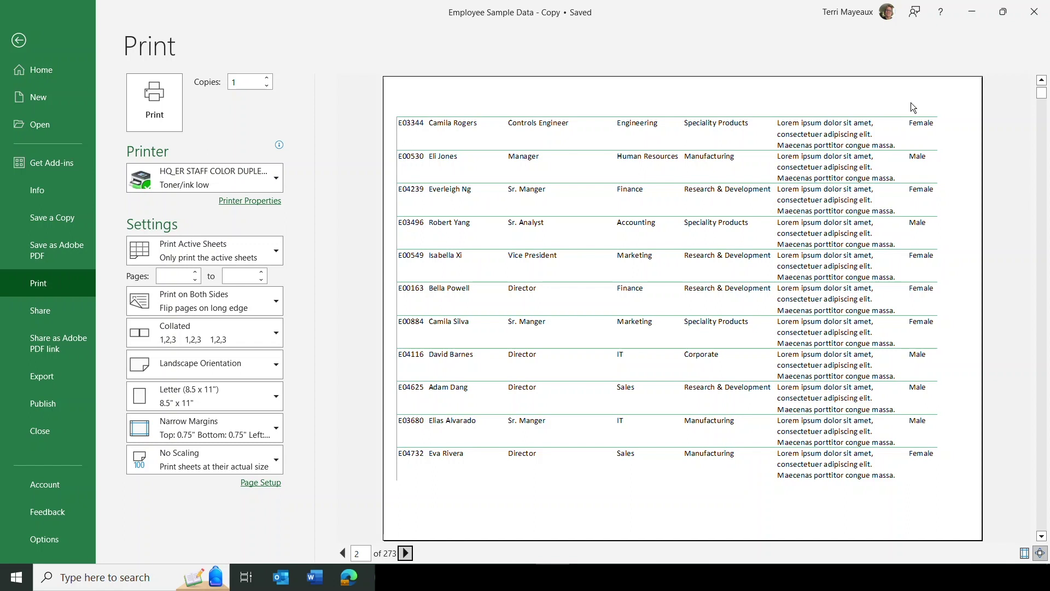
click(22, 43)
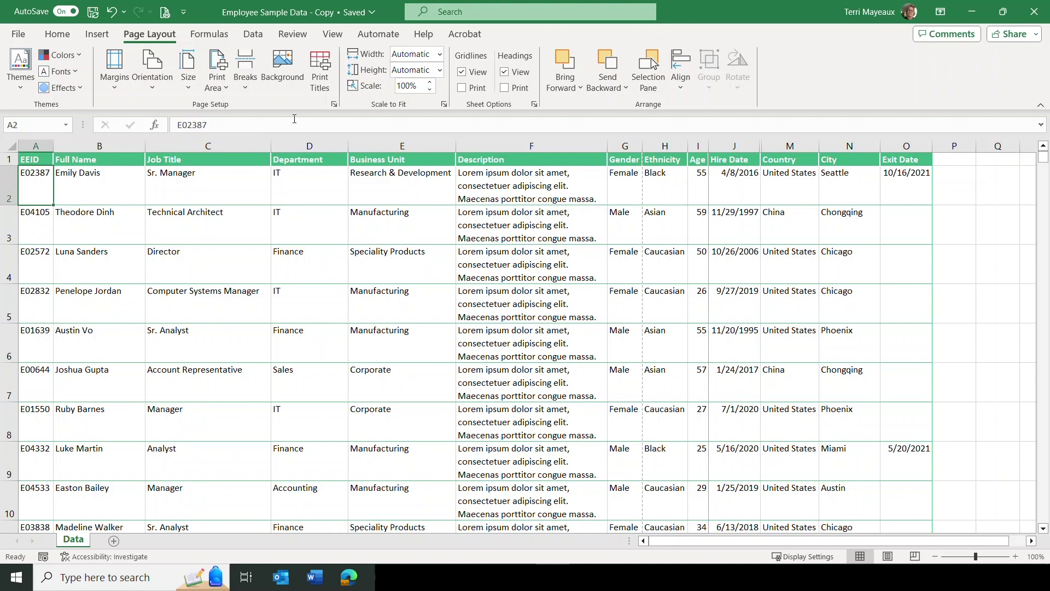
Set row 1 ($1:$1) as the print title row to repeat at the top of every printed page.
click(323, 76)
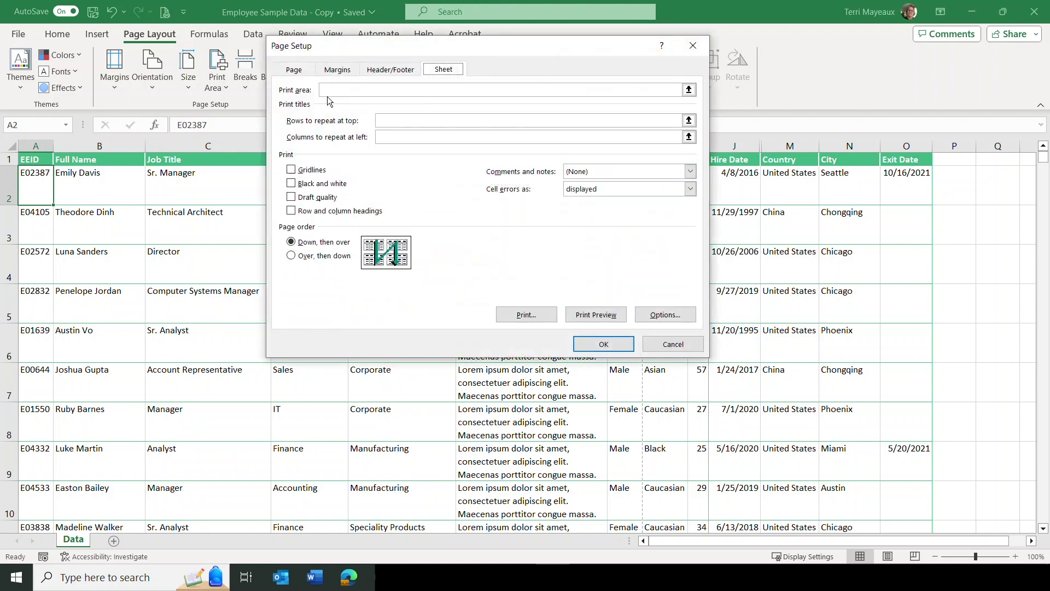
drag(360, 44, 479, 47)
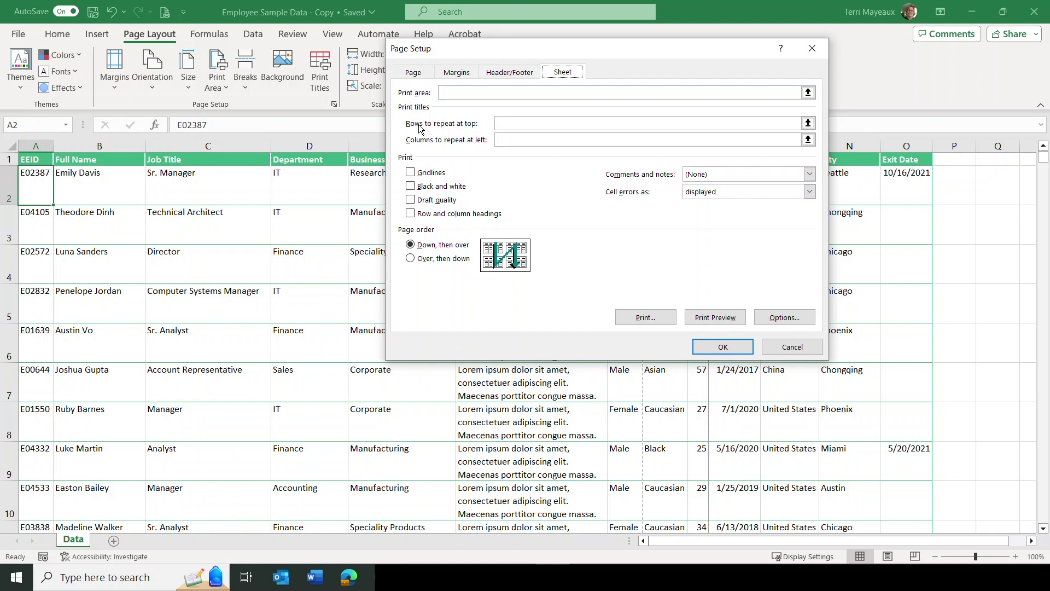
click(501, 124)
click(507, 123)
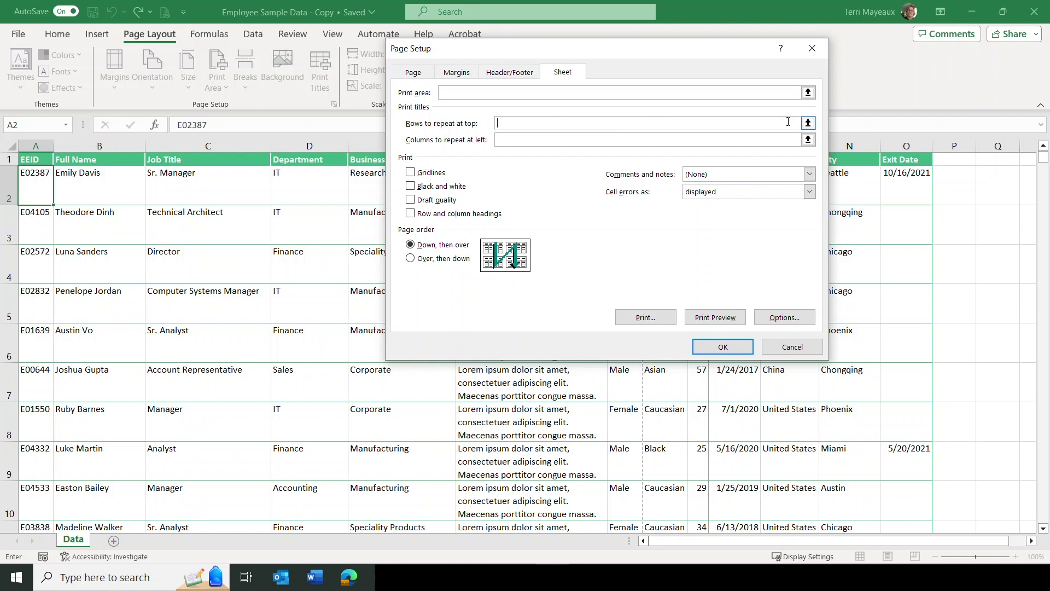
click(808, 123)
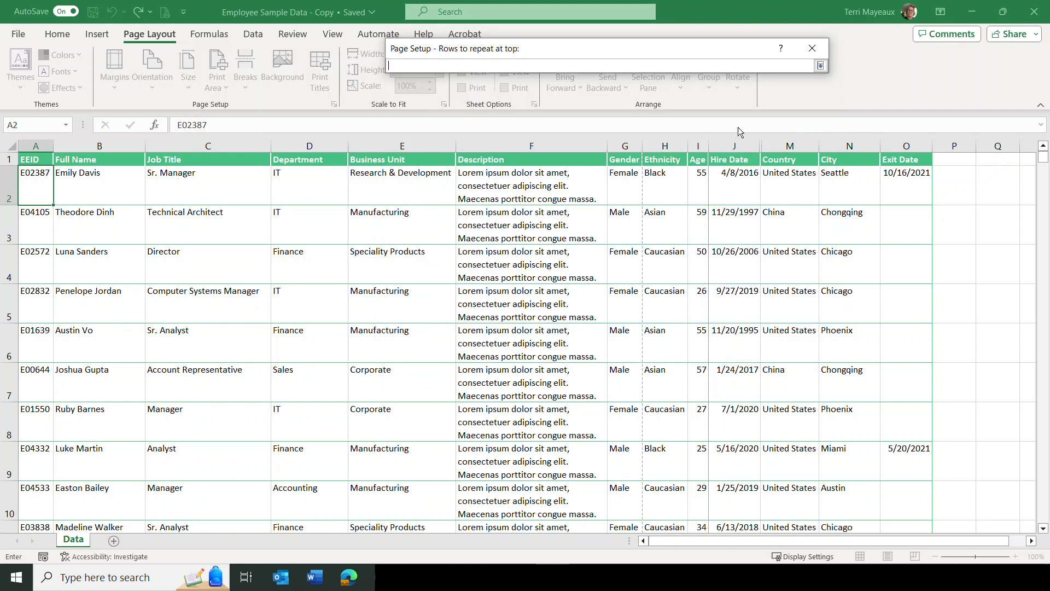
click(9, 159)
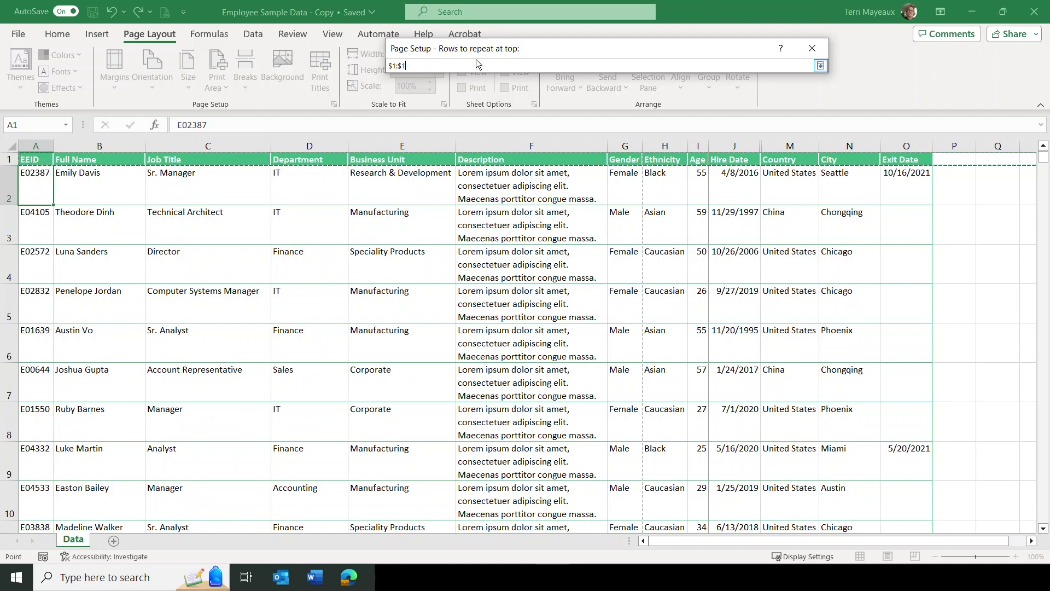
click(819, 66)
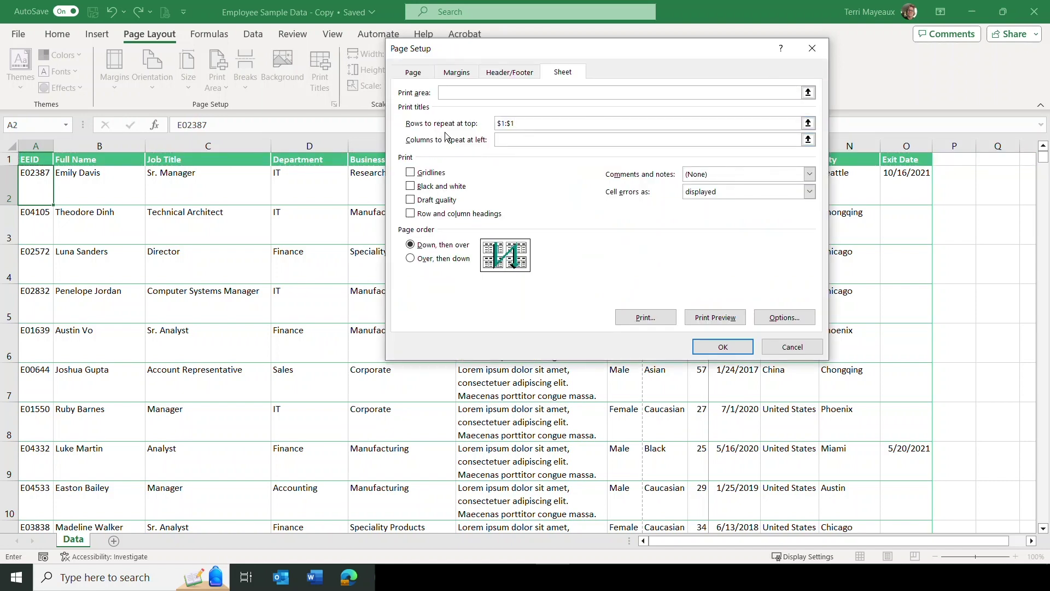
click(502, 139)
click(722, 349)
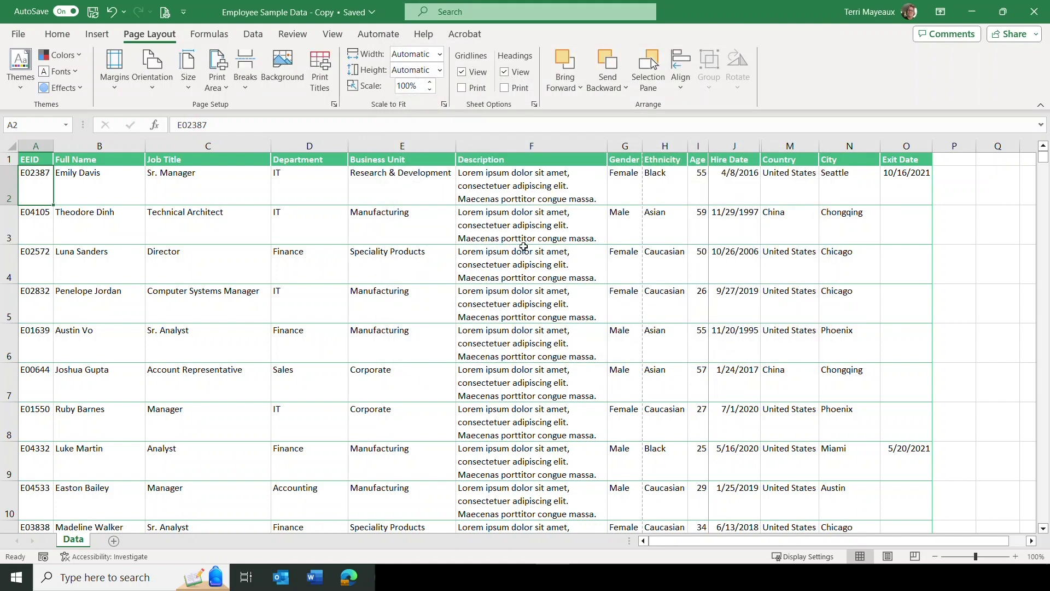
Check the repeated header row on pages 1 through 9 of the print preview, and return to the worksheet.
click(165, 12)
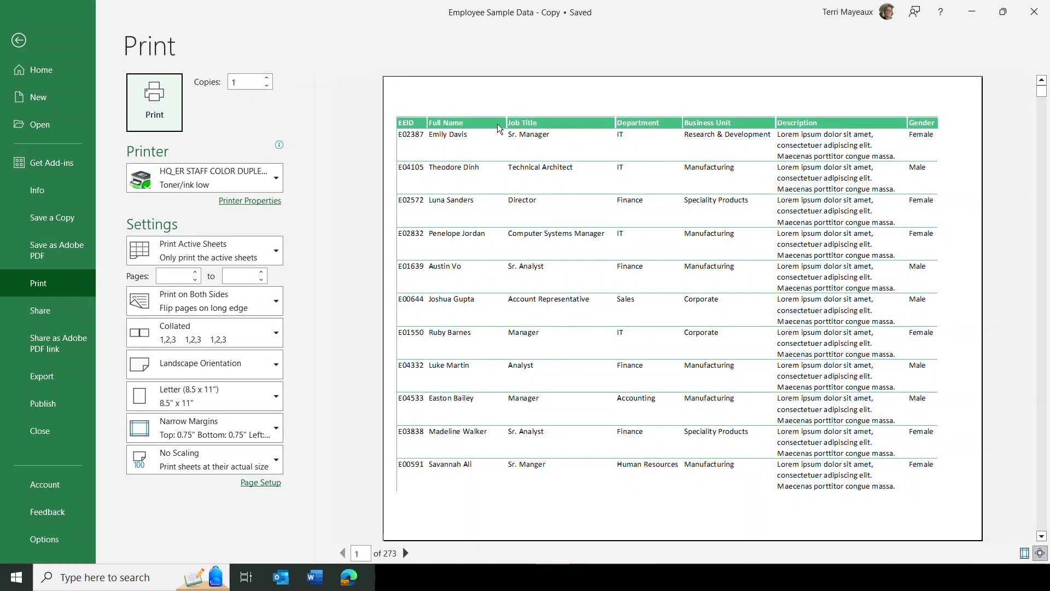
click(407, 554)
click(406, 553)
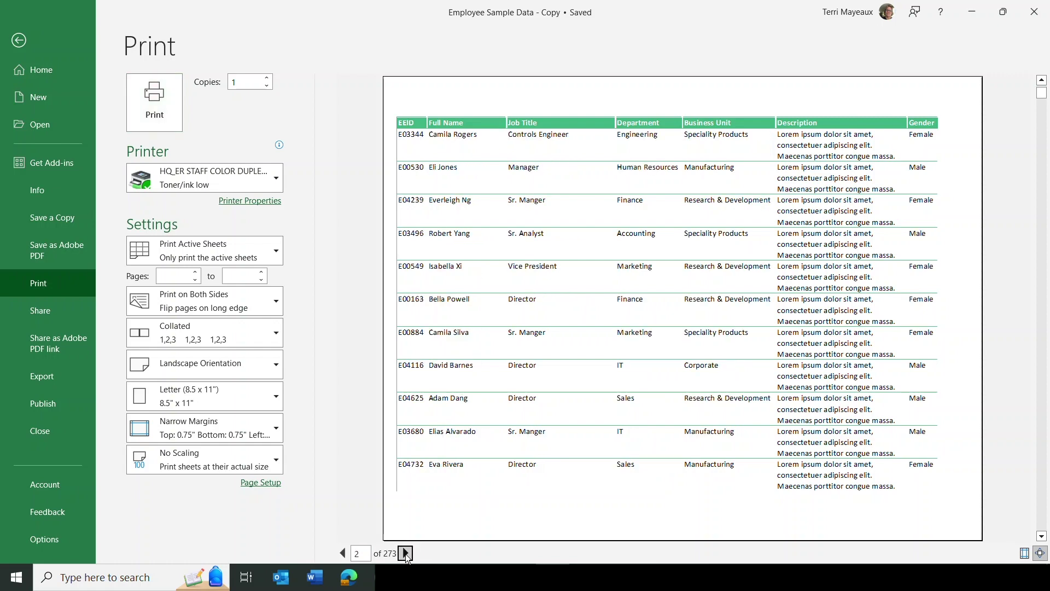
click(405, 553)
click(405, 553)
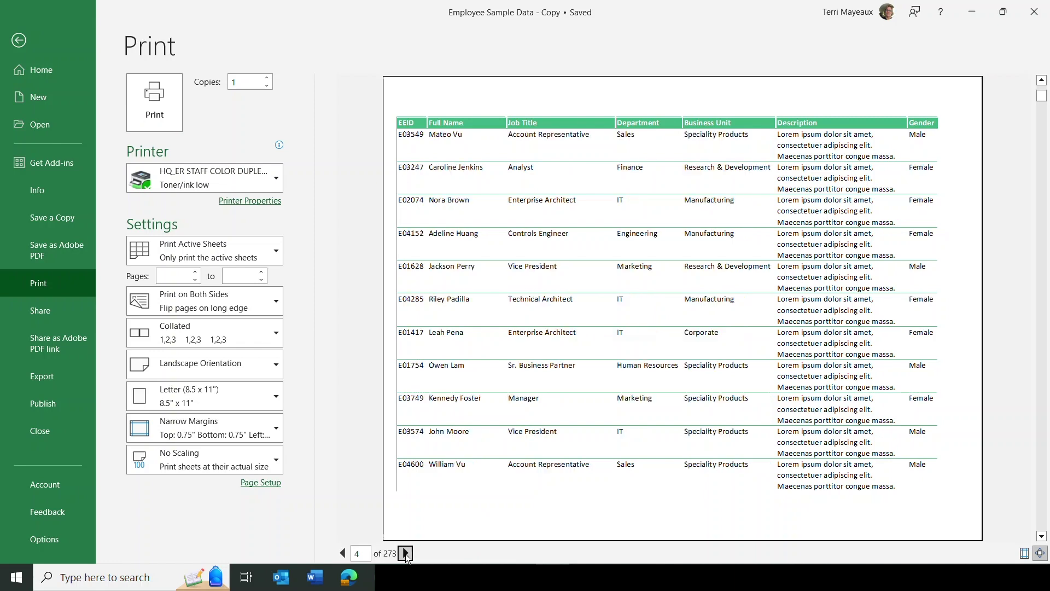
click(405, 553)
click(405, 553)
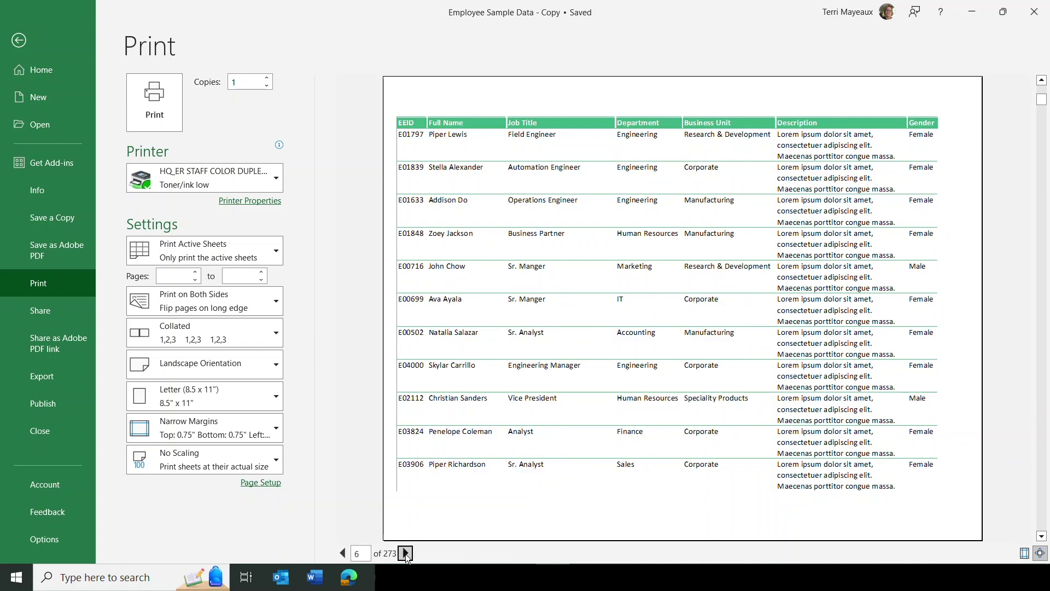
click(406, 554)
click(406, 553)
click(405, 553)
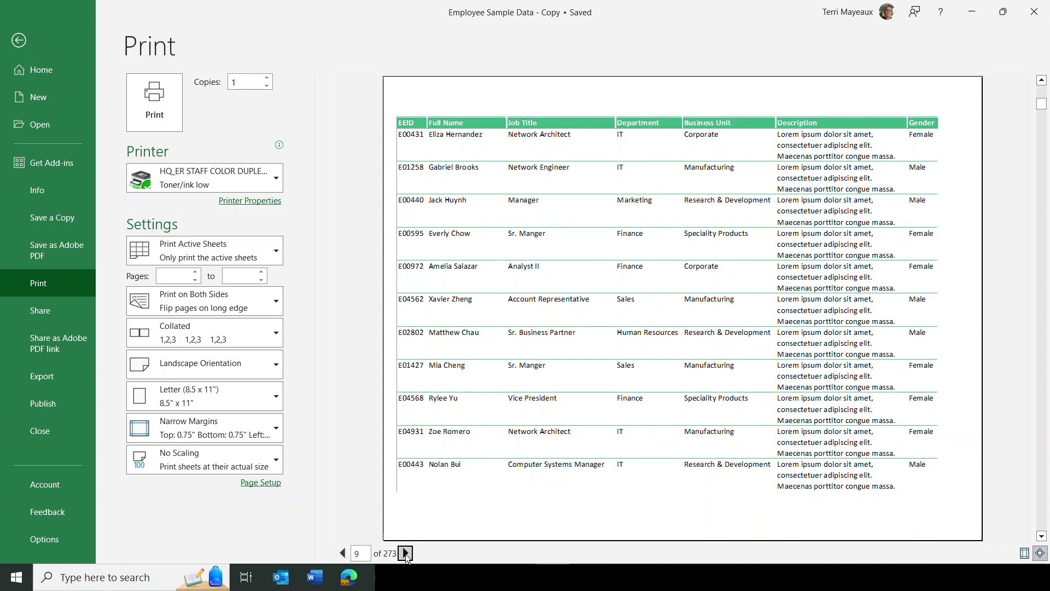
click(19, 40)
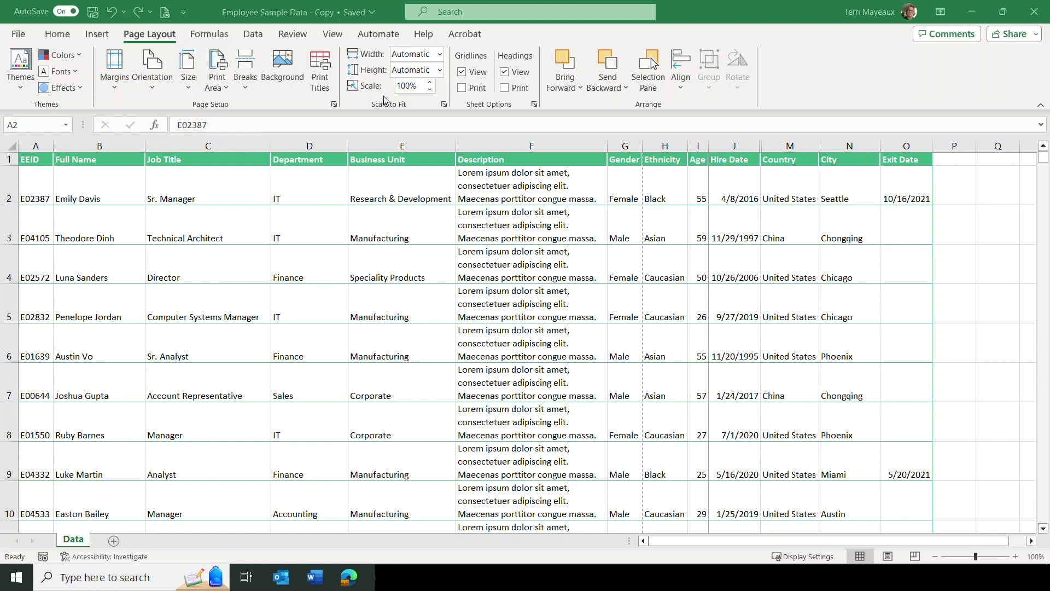
Scale the printout to a width of 1 page, check it in the print preview, and return to the worksheet.
click(440, 55)
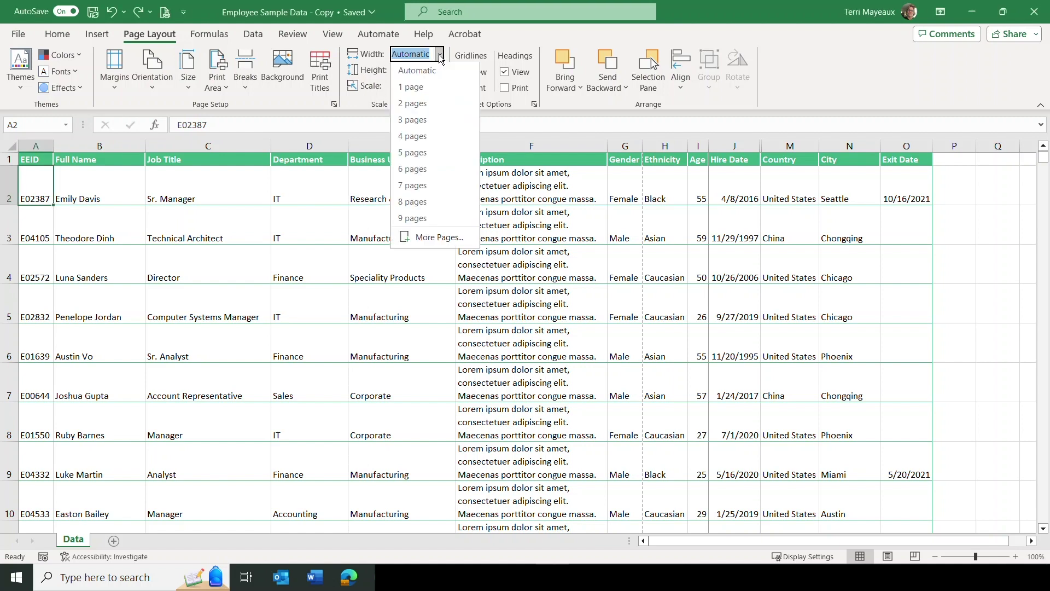
click(424, 90)
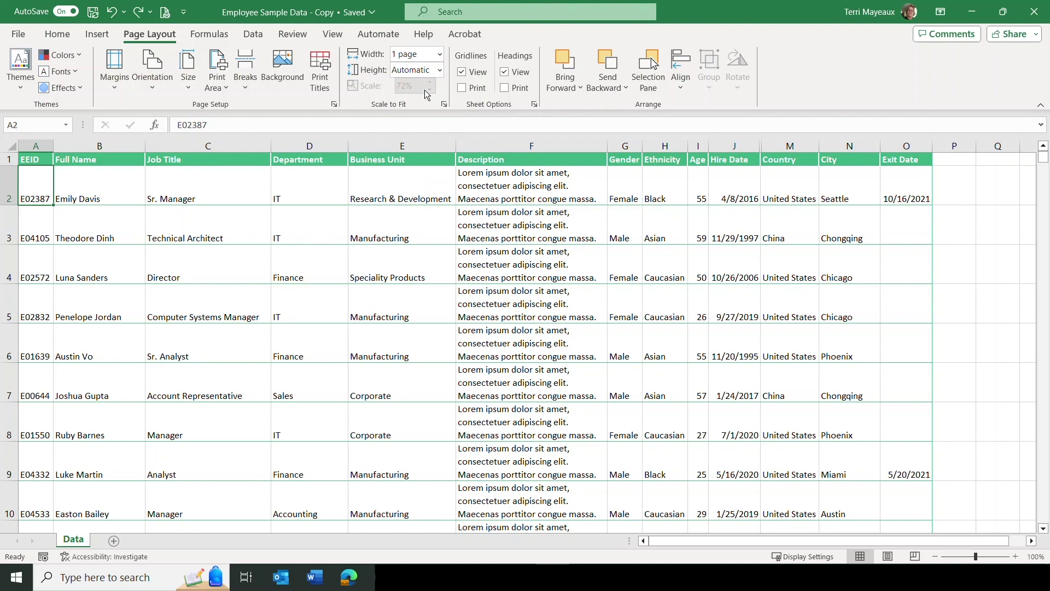
click(165, 15)
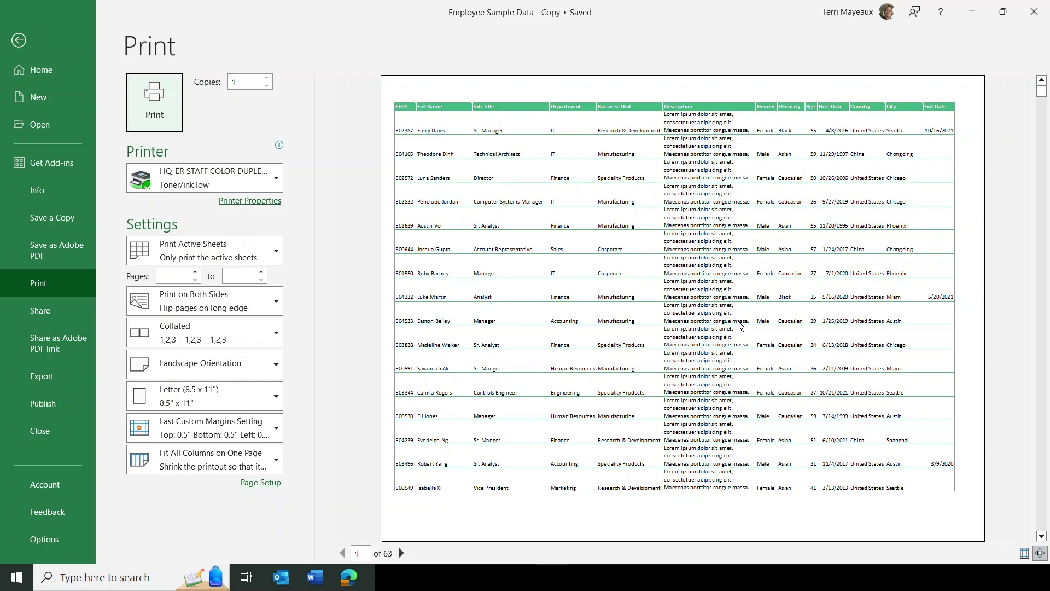
click(19, 41)
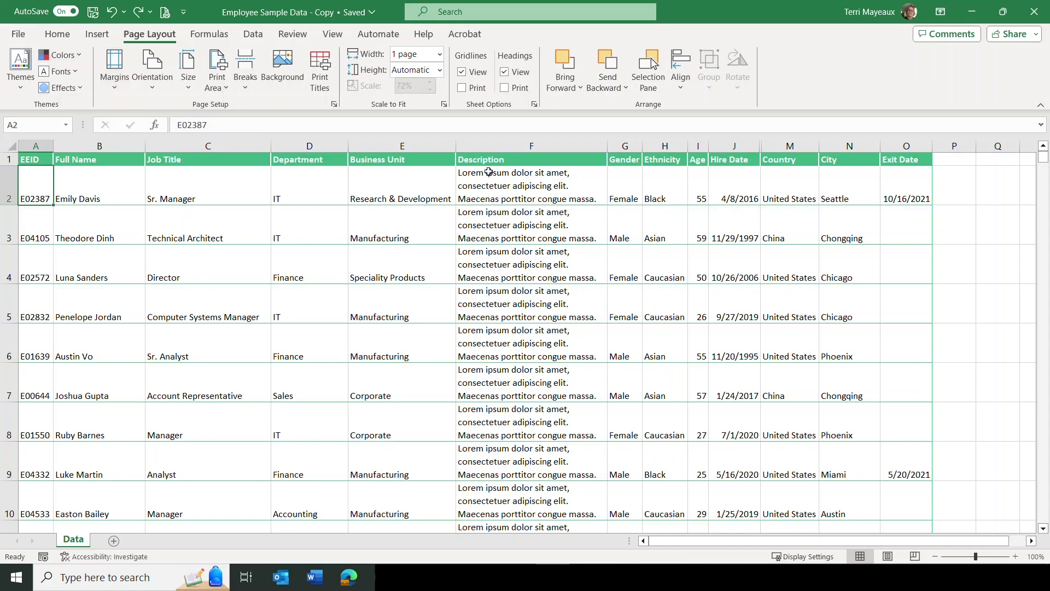
Switch to Page Break Preview and move the vertical page break from after the Age column to the outer edge of the Exit Date column.
key(Right)
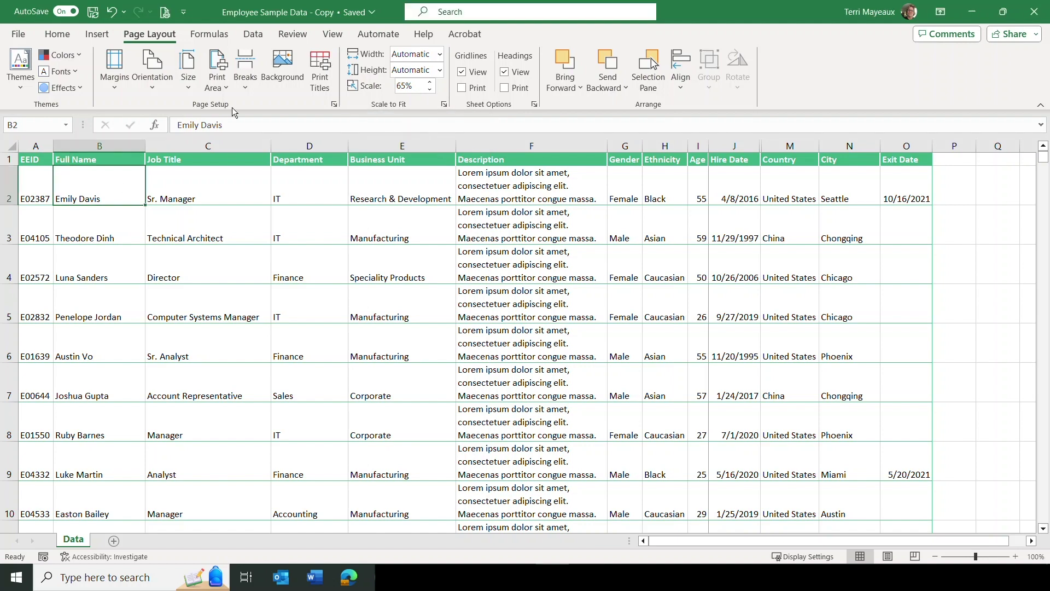
click(264, 38)
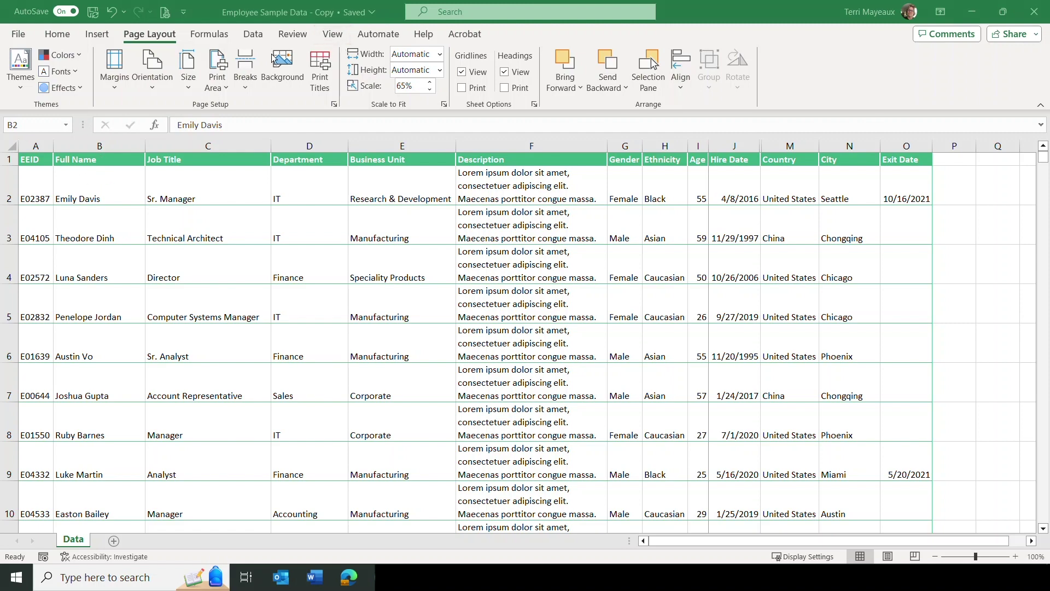
click(332, 35)
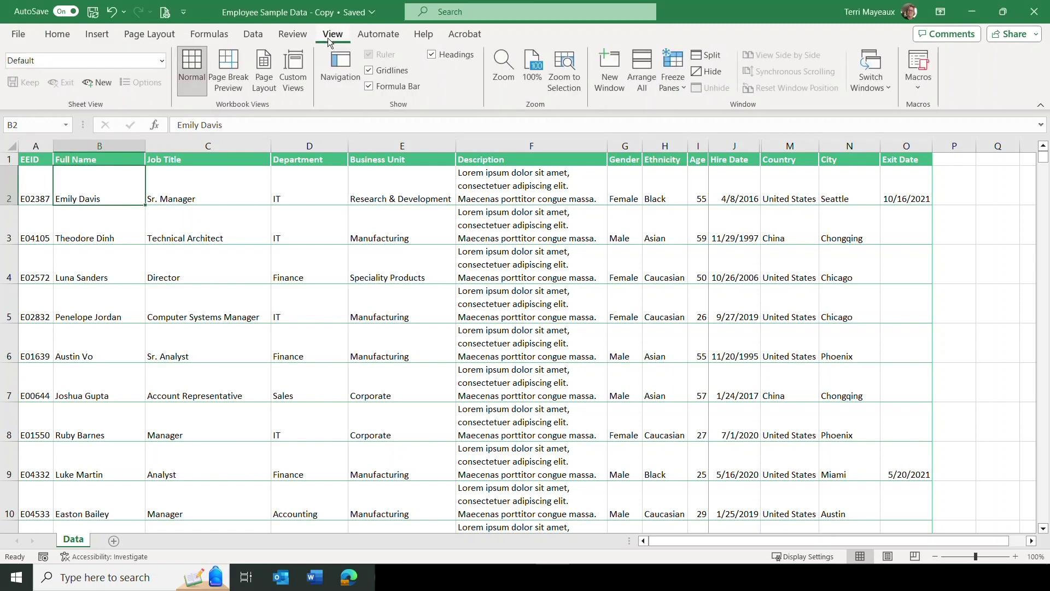
click(230, 76)
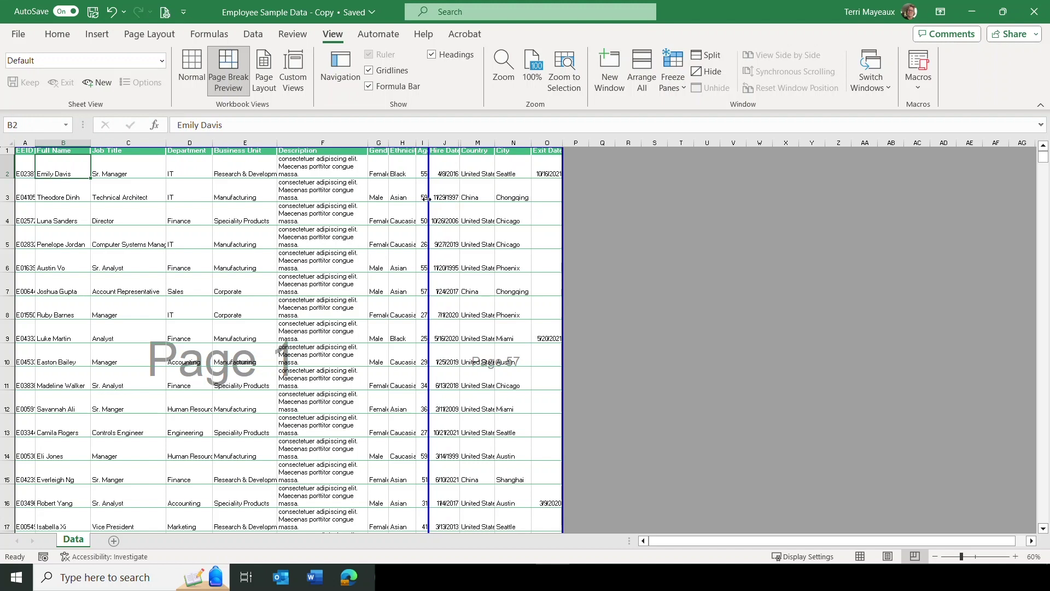
drag(440, 198, 563, 181)
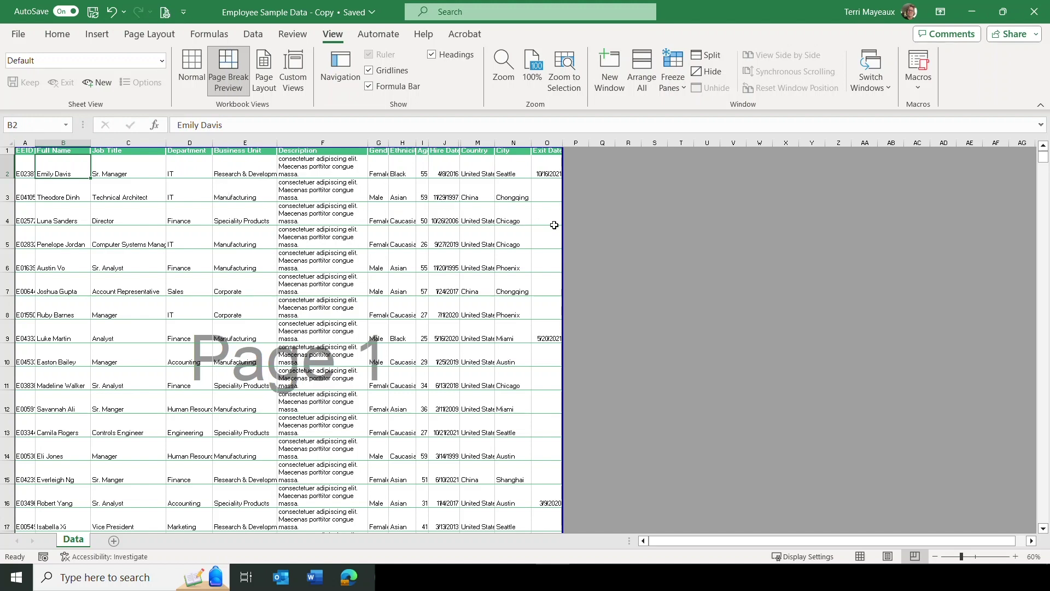
drag(561, 225, 562, 204)
Switch to Page Layout view and insert the page number element in the right section of the footer.
click(264, 82)
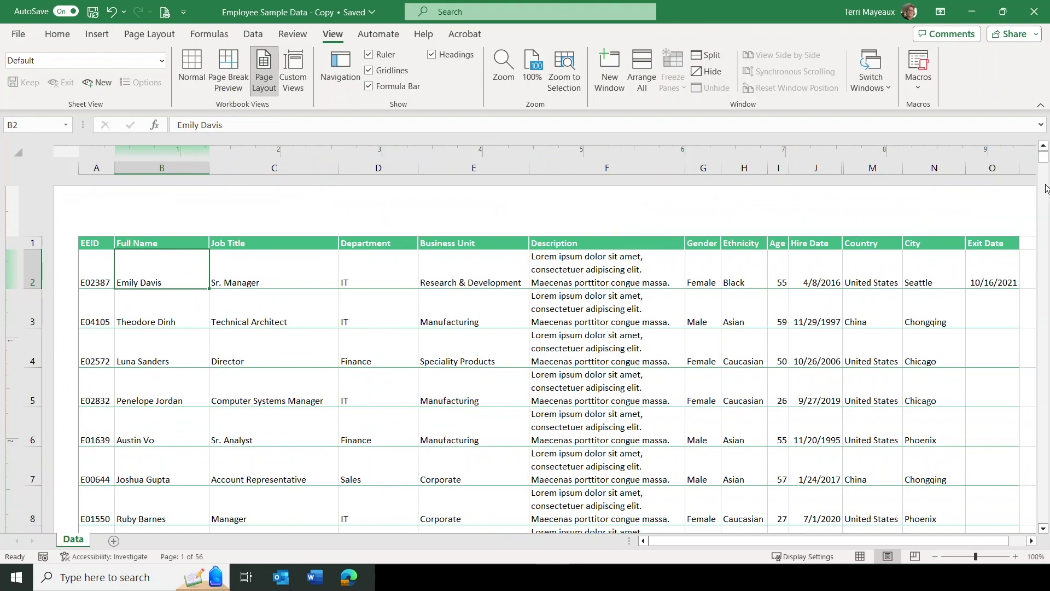
scroll(1044, 196, down, 5)
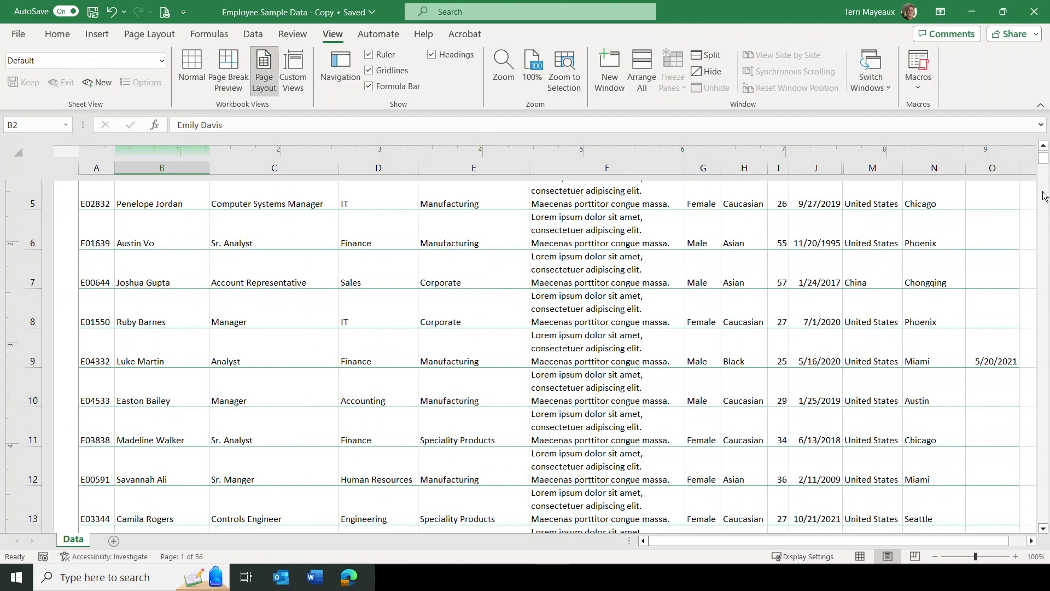
scroll(1044, 196, down, 8)
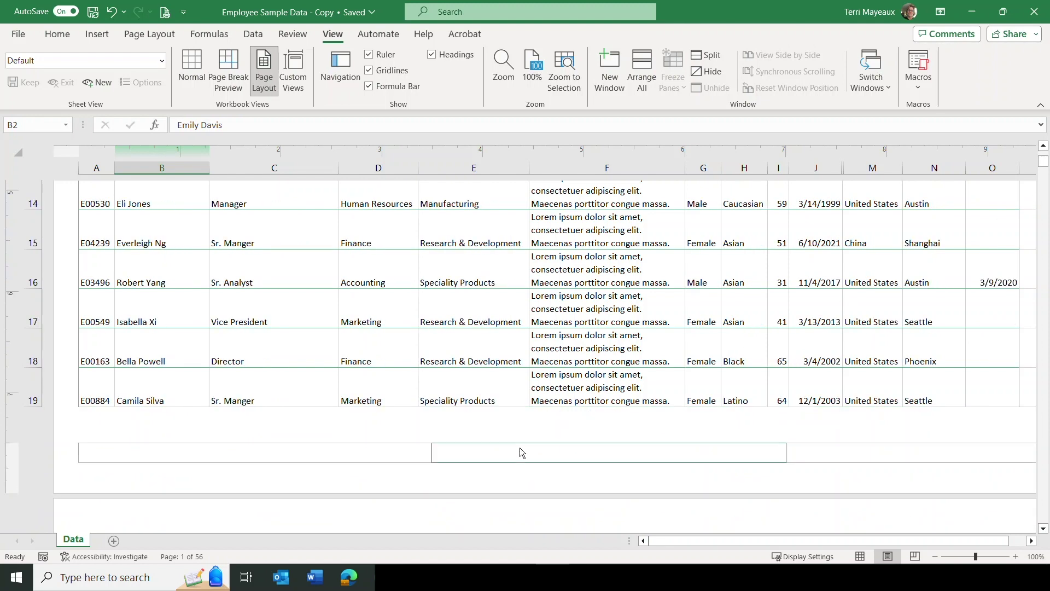
click(520, 447)
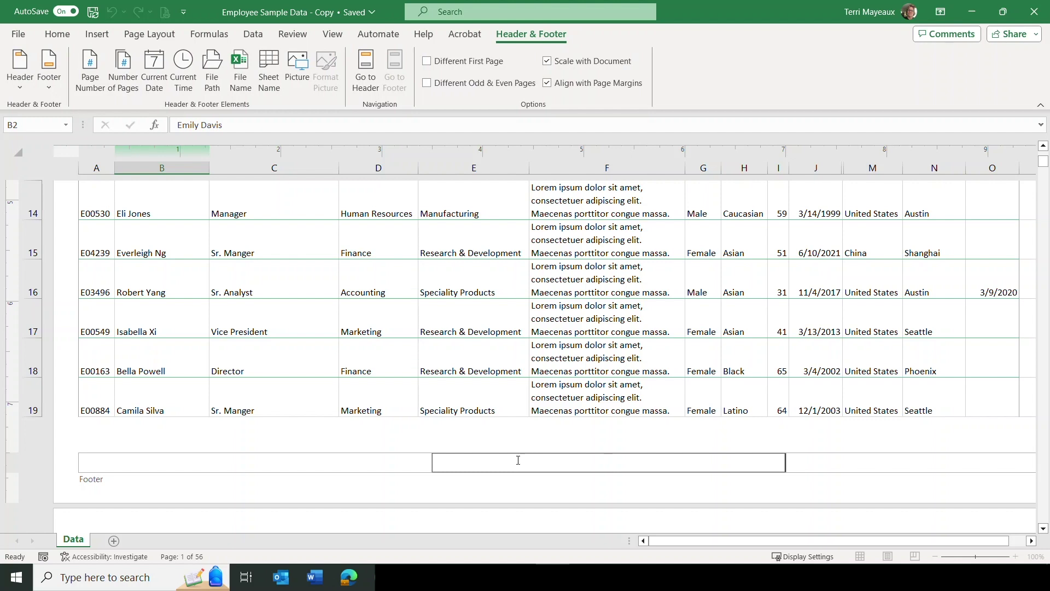
click(839, 461)
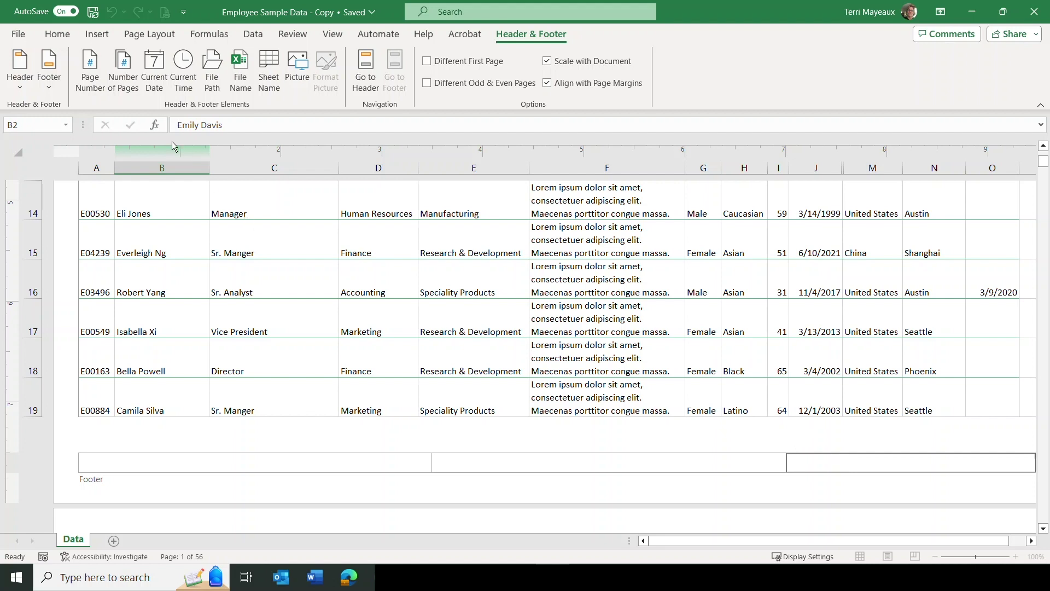
click(94, 70)
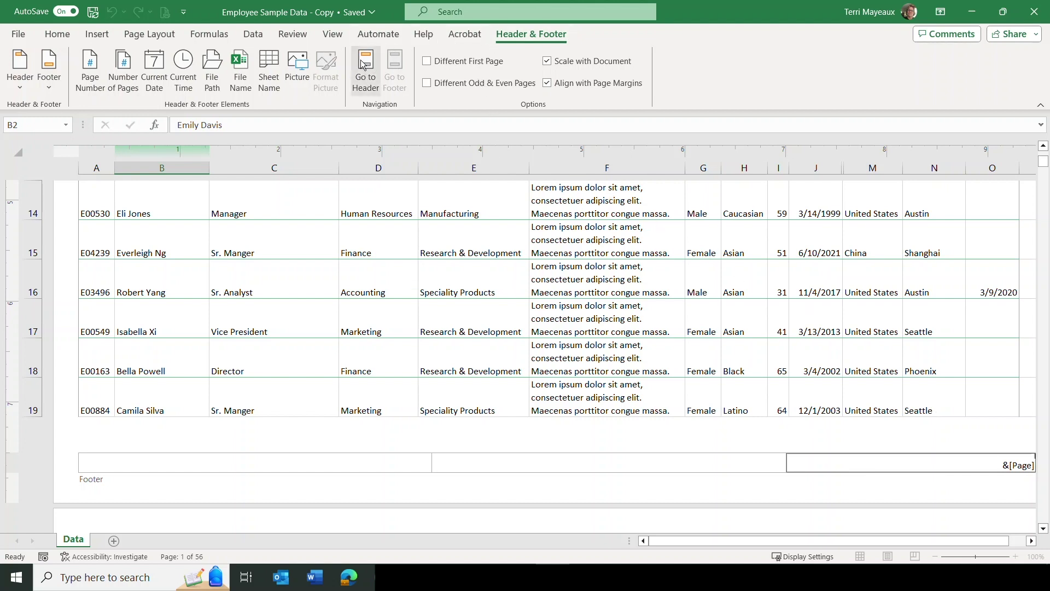
Check the footer page numbers on pages 1 through 6 of the print preview, and return to the worksheet.
click(332, 34)
click(165, 14)
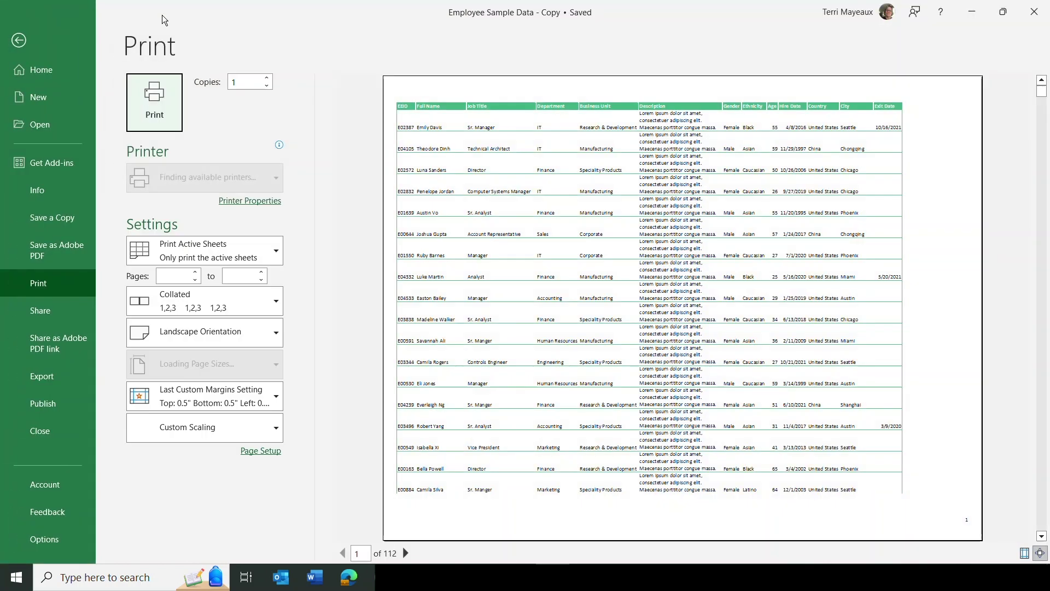
scroll(1020, 442, down, 3)
scroll(1020, 442, down, 2)
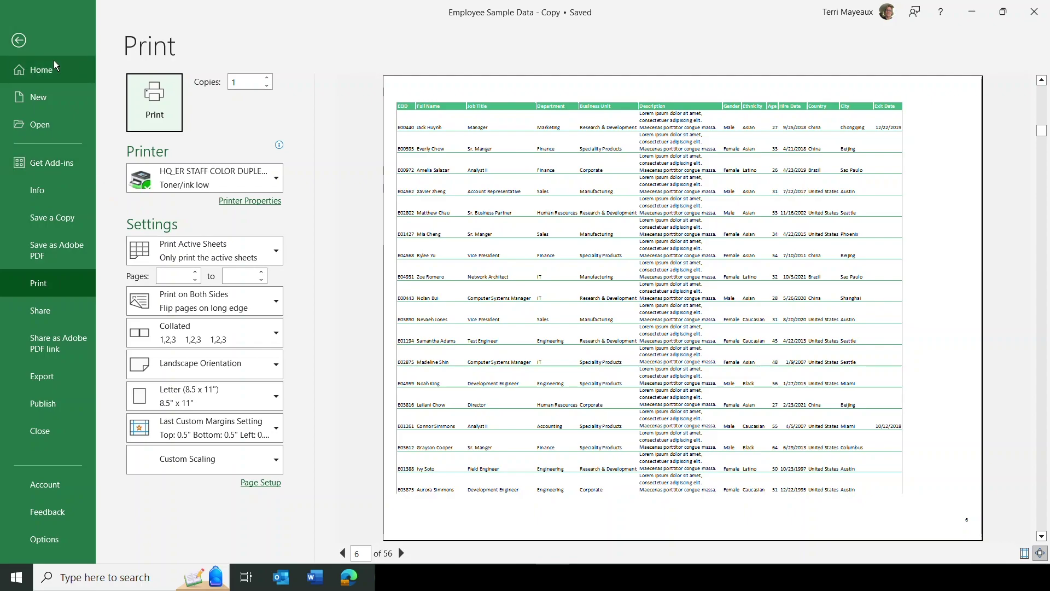
click(19, 40)
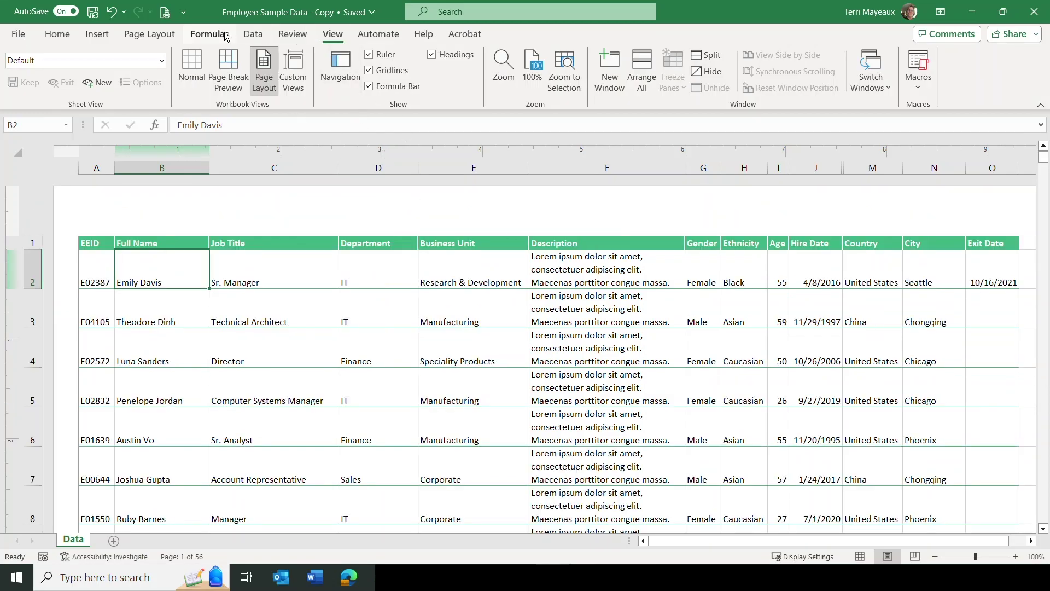
Set the printout's scale-to-fit width to 1 page.
click(161, 40)
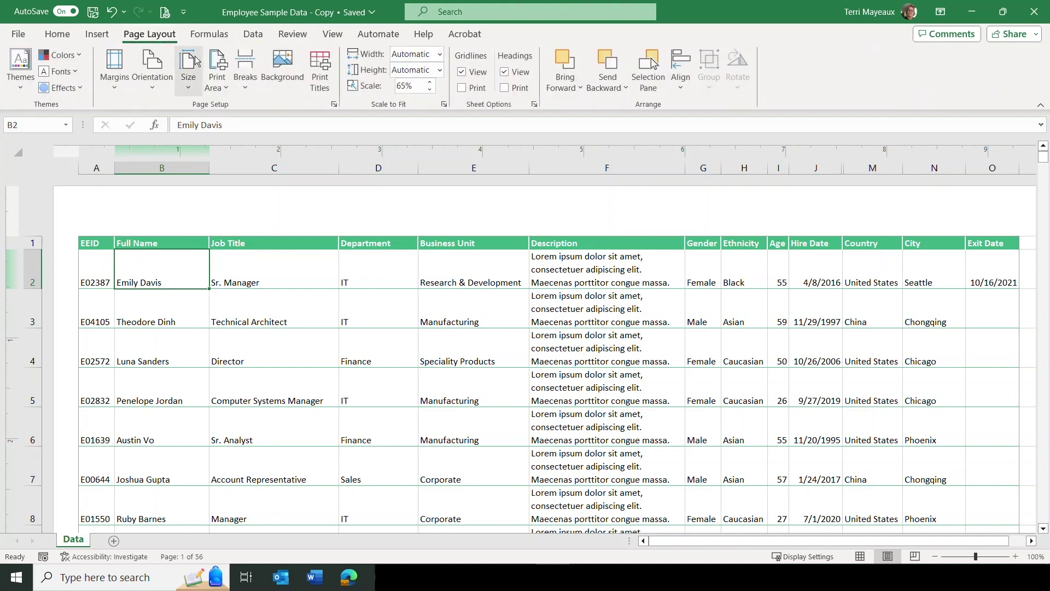
click(397, 88)
drag(411, 87, 397, 87)
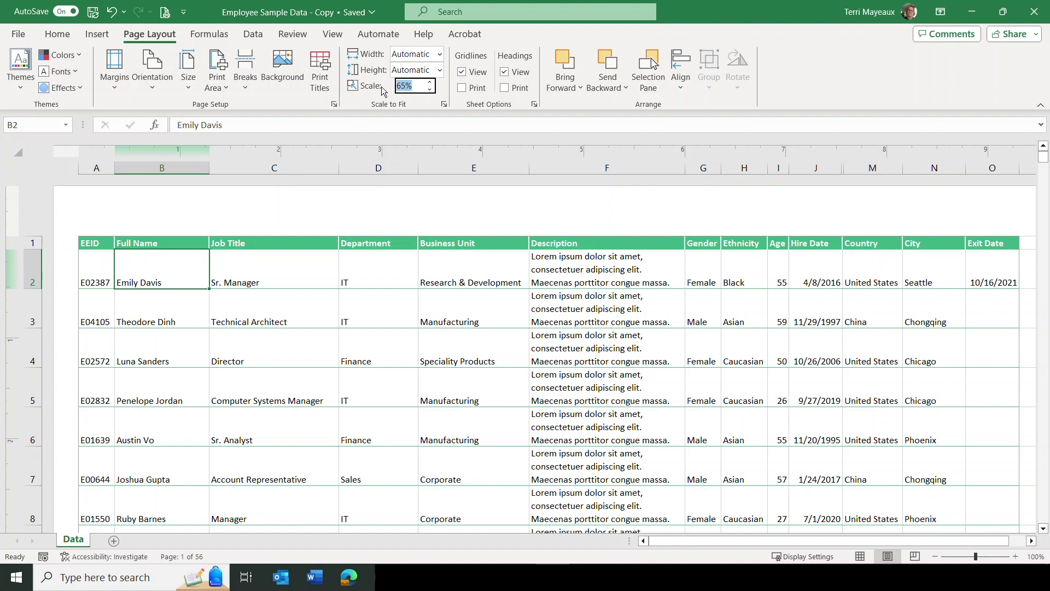
click(437, 54)
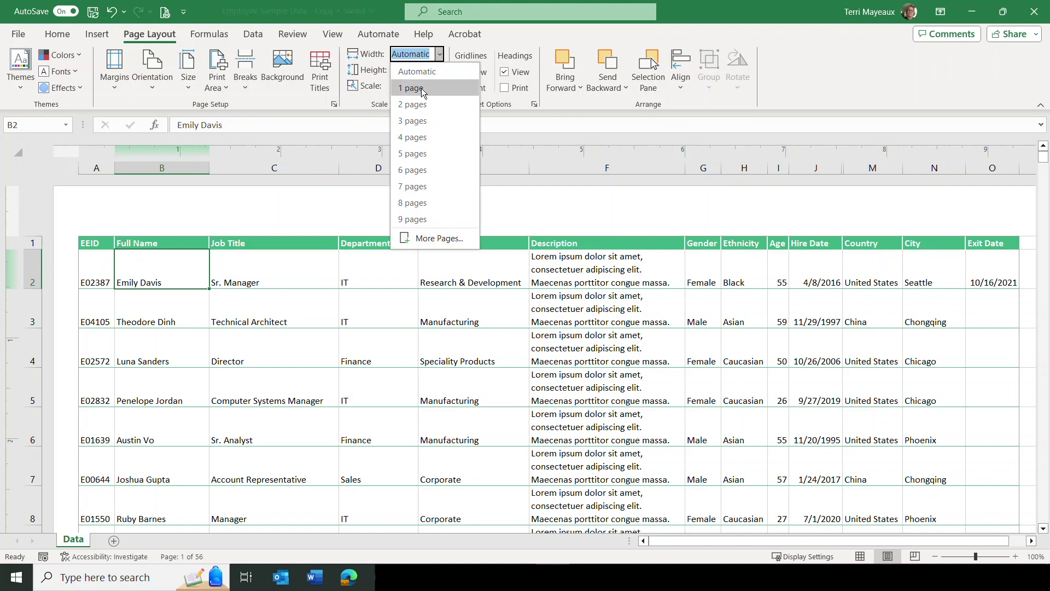
click(418, 85)
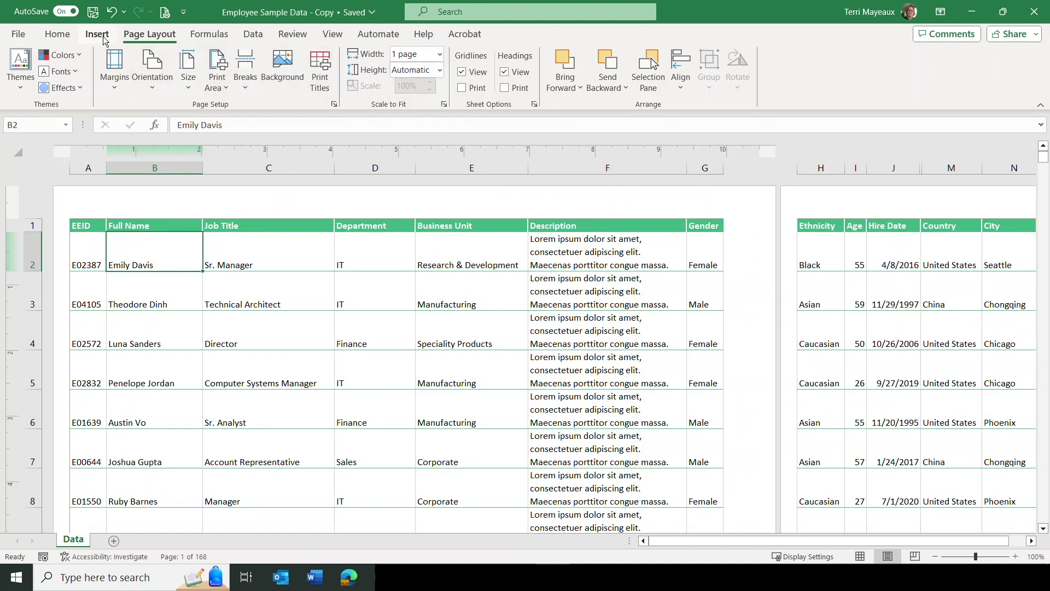
Open the print preview and check the columns and footer page numbers on pages 1 through 18.
click(170, 21)
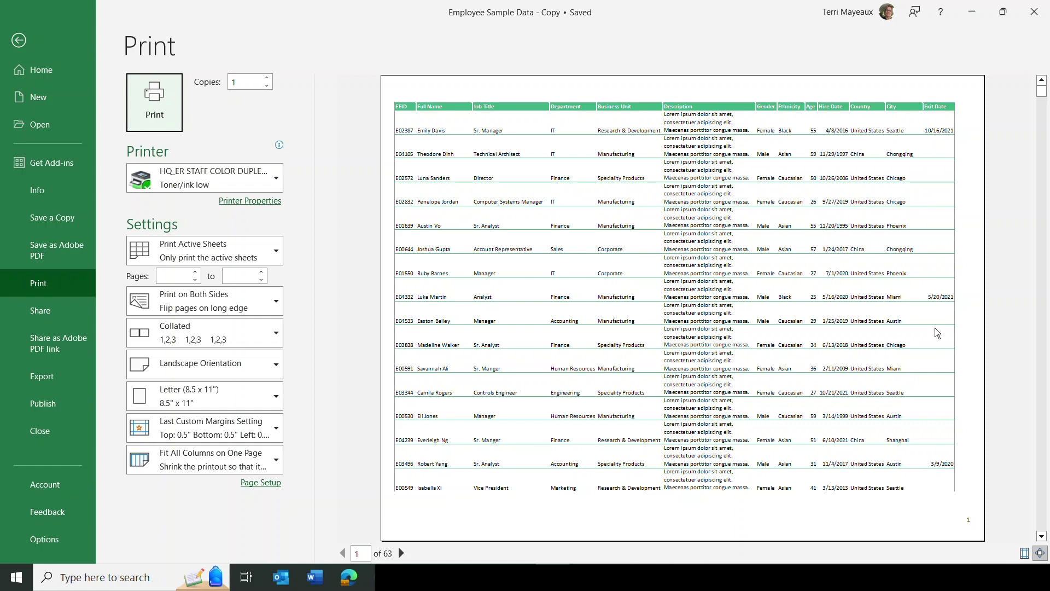
scroll(999, 266, down, 4)
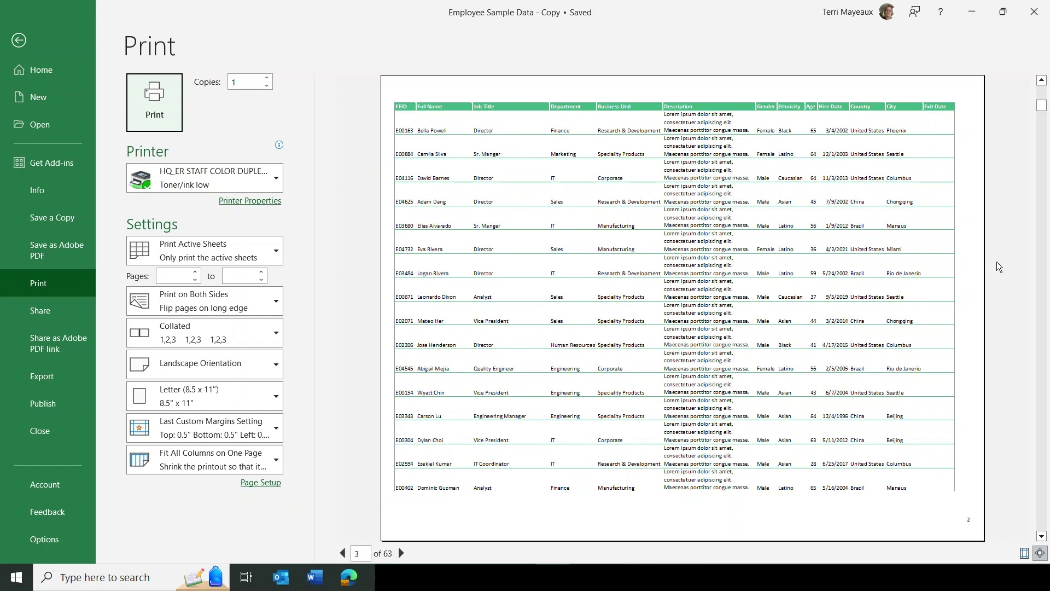
scroll(999, 267, down, 5)
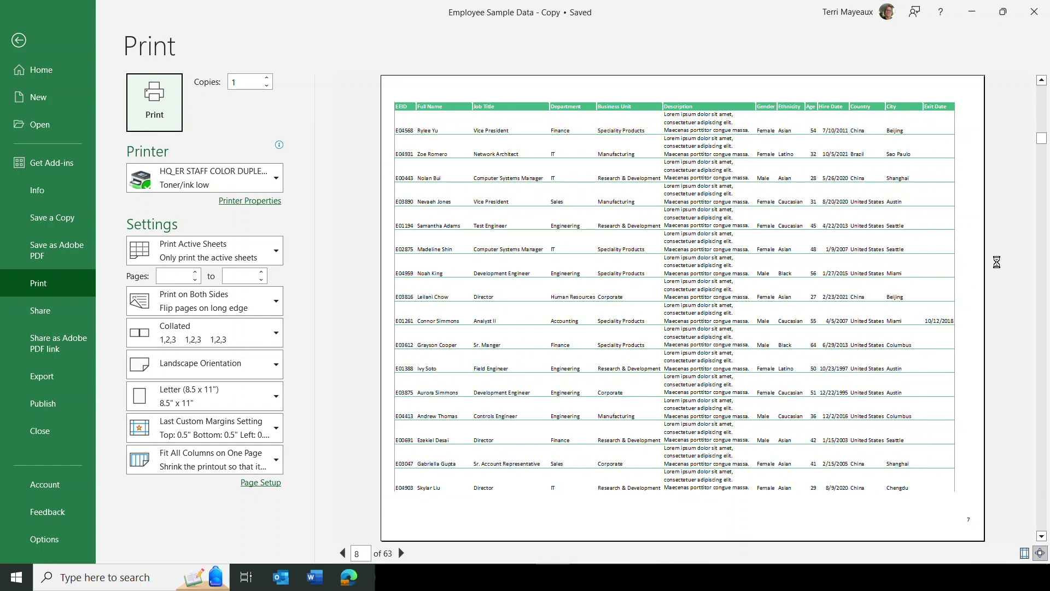
scroll(999, 267, down, 5)
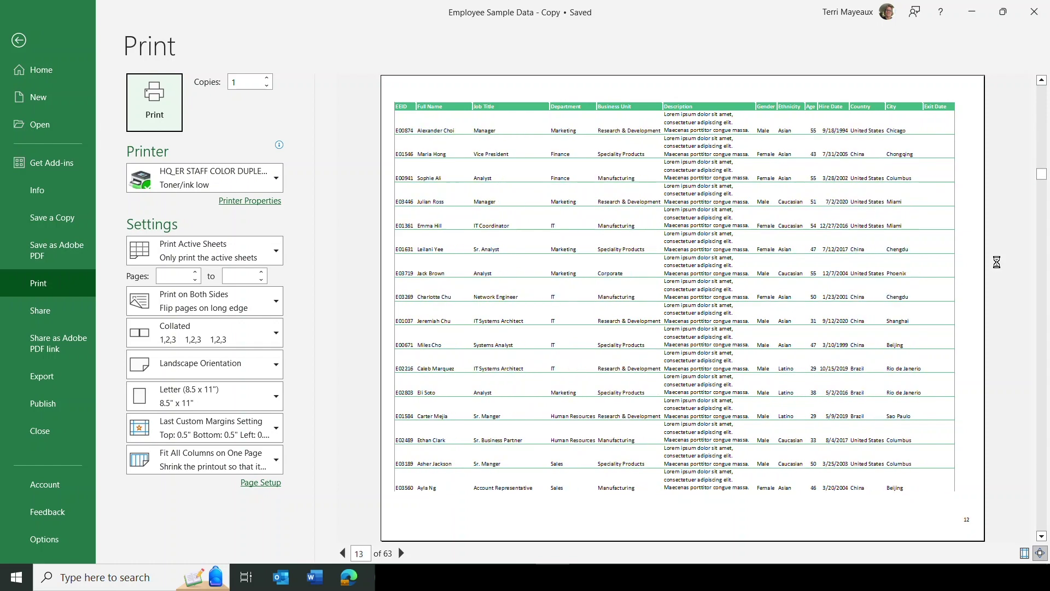
scroll(999, 267, down, 5)
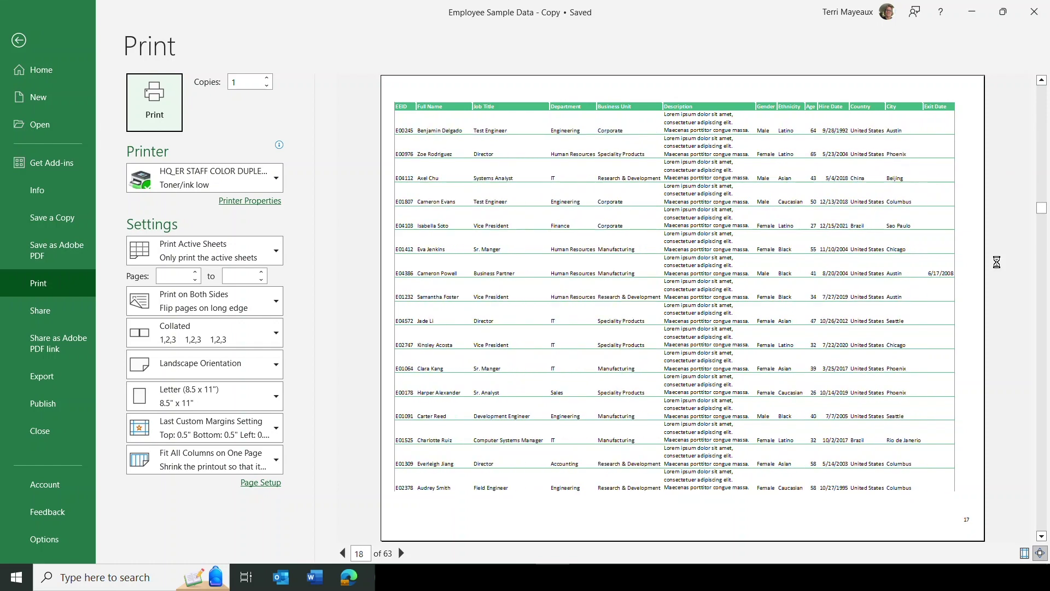
scroll(999, 267, up, 5)
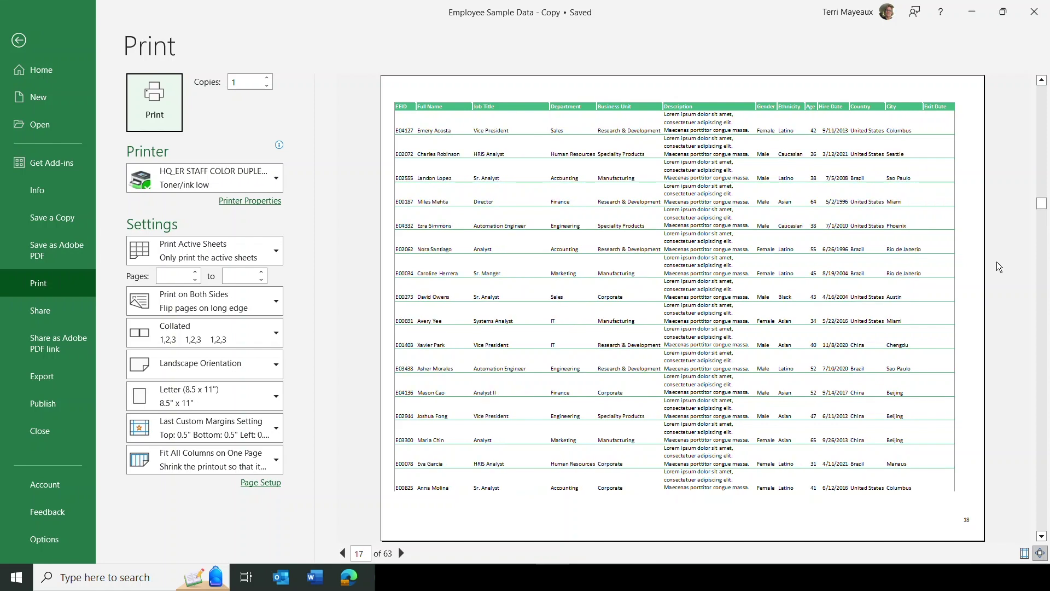
scroll(775, 310, up, 2)
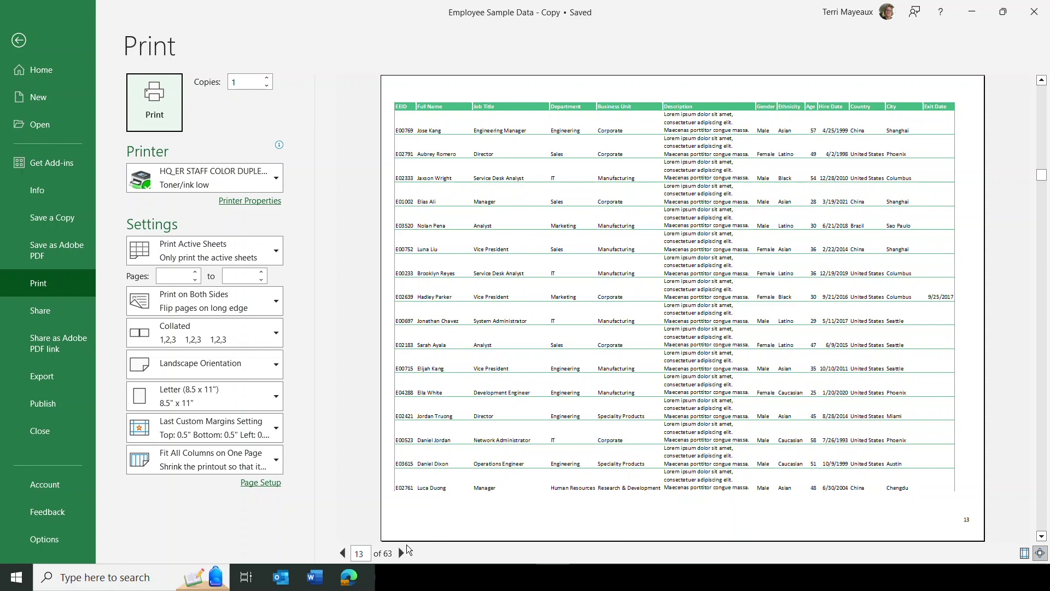
click(400, 553)
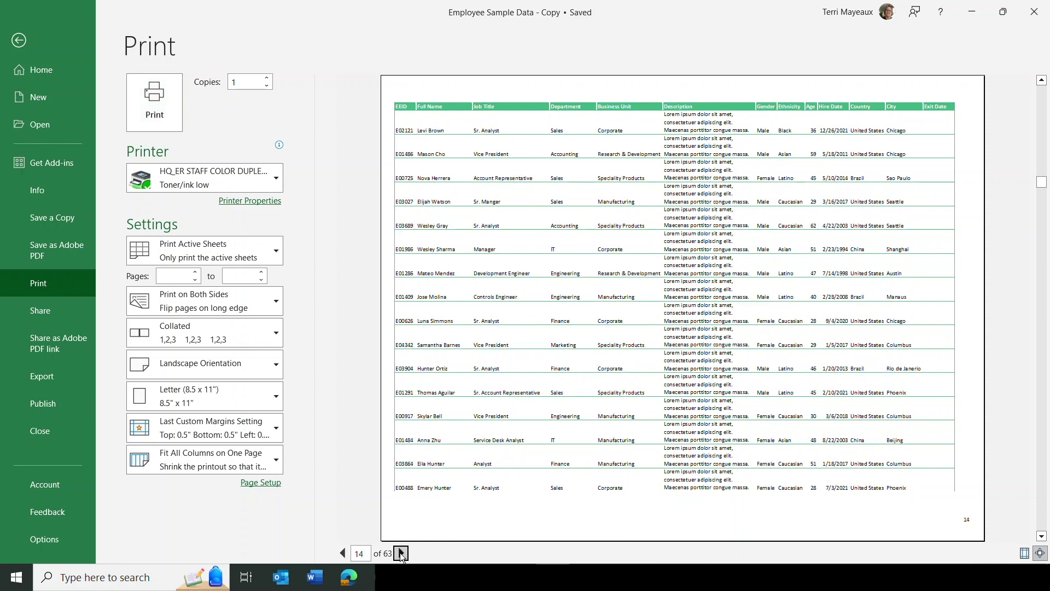
Inspect the last printed page, go back through the preview to page 60, and return to the worksheet.
drag(1041, 183, 1043, 526)
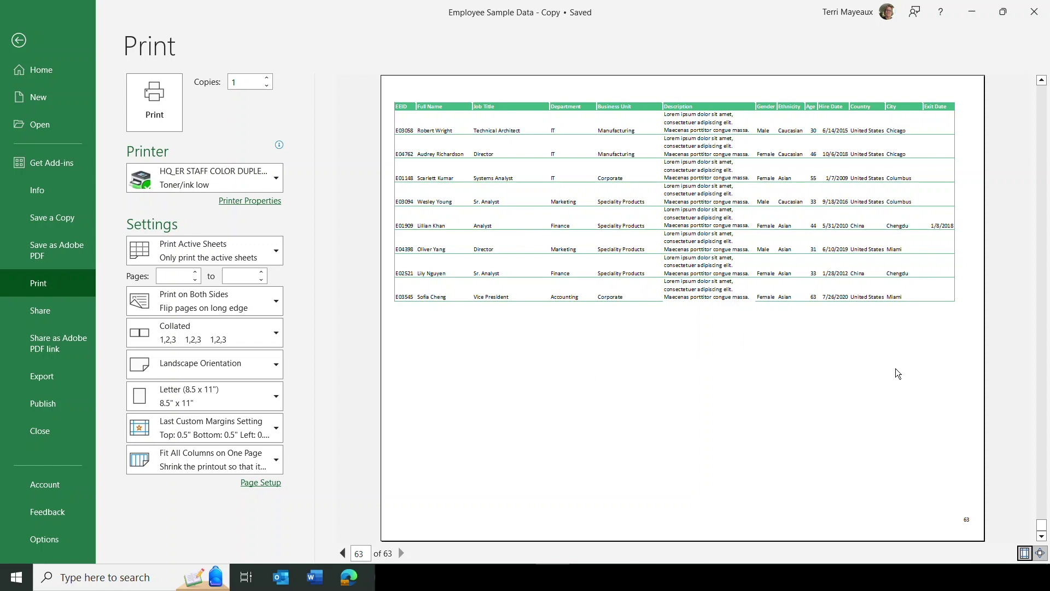
click(342, 552)
click(343, 552)
click(343, 553)
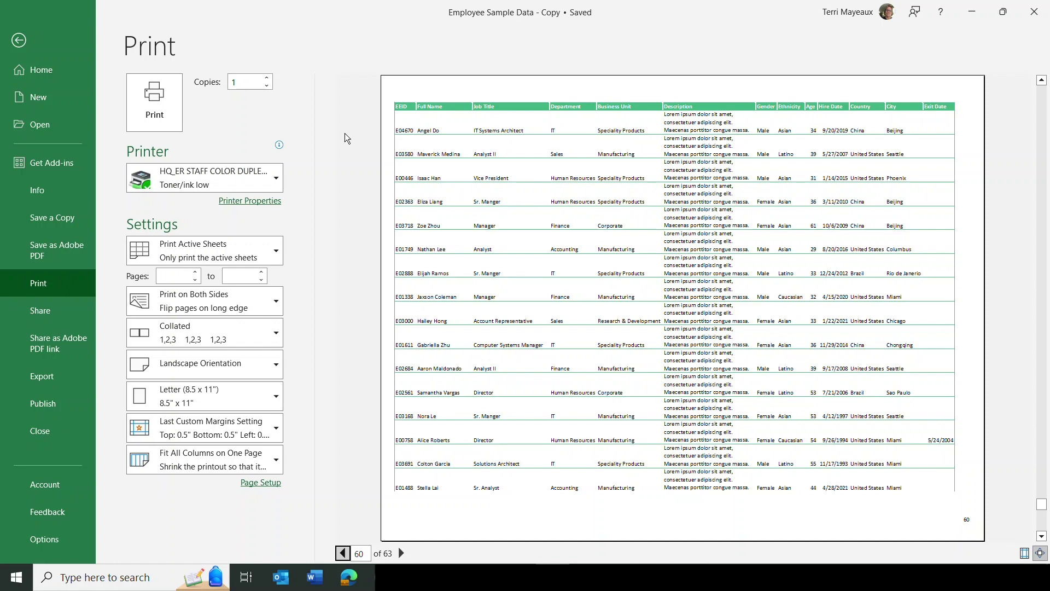
click(20, 41)
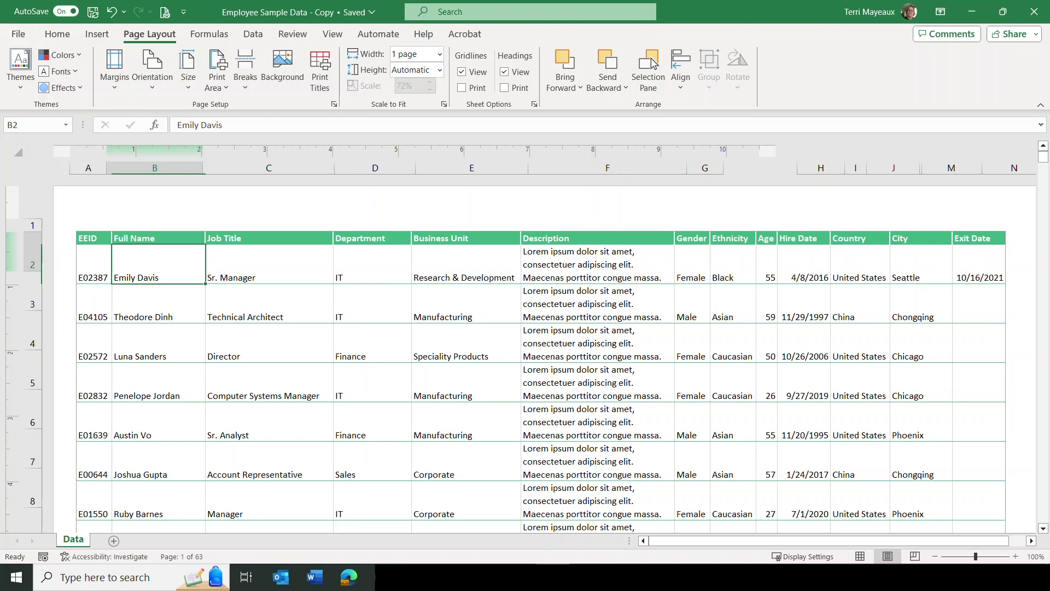